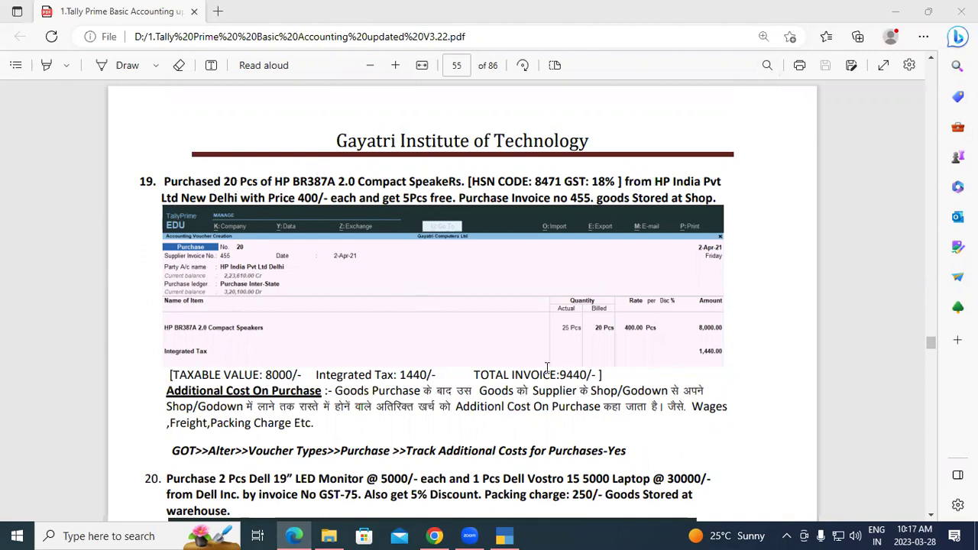
- Switch to TallyPrime and open a new purchase voucher in Item Invoice mode
left_click(504, 536)
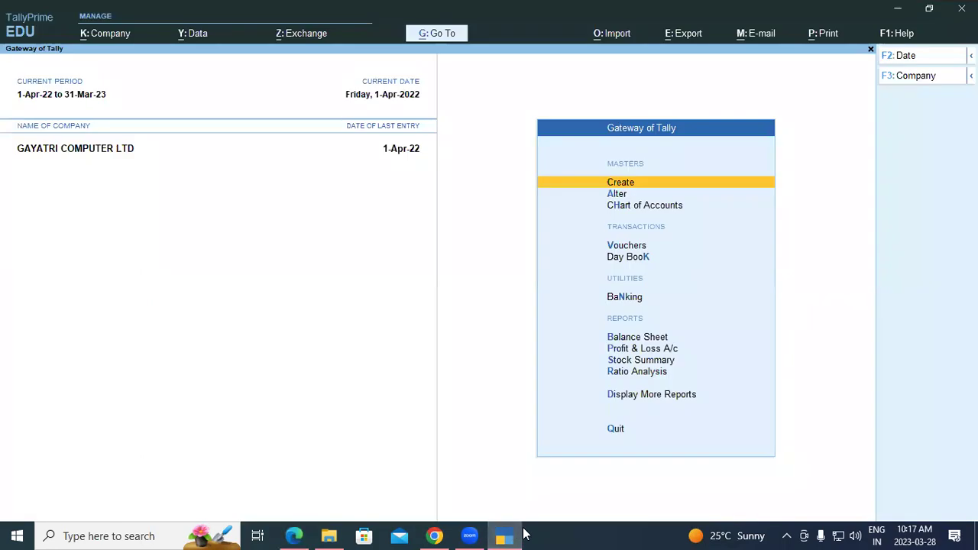
key("v")
key("F9")
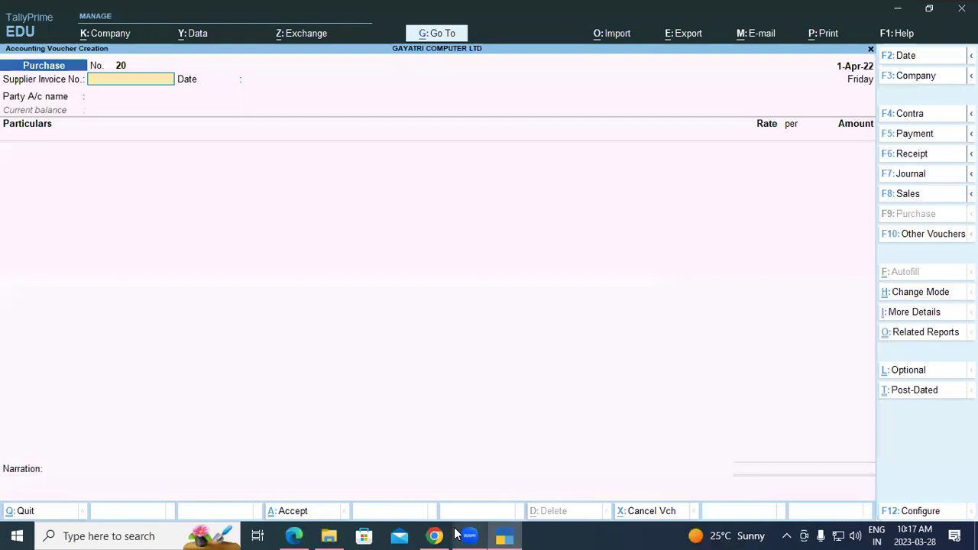
left_click(299, 536)
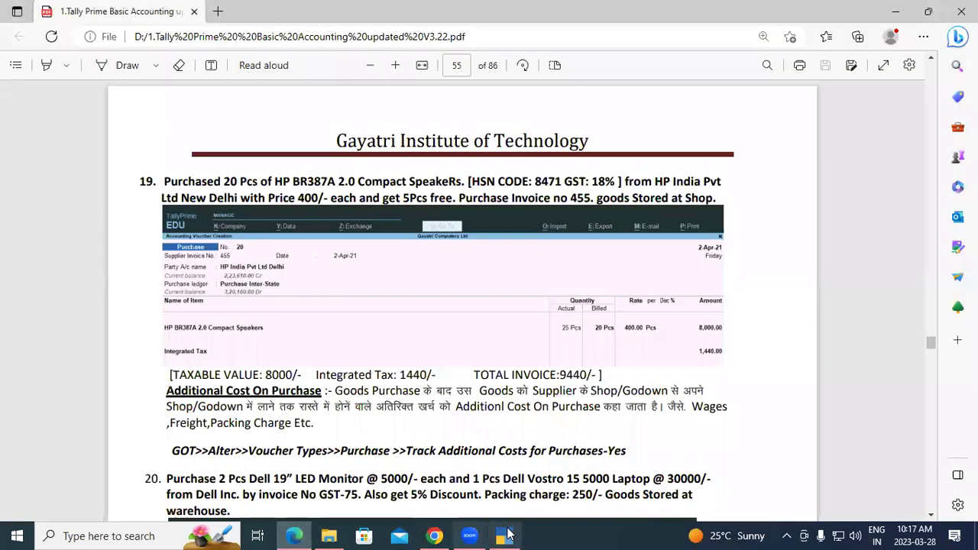
left_click(504, 536)
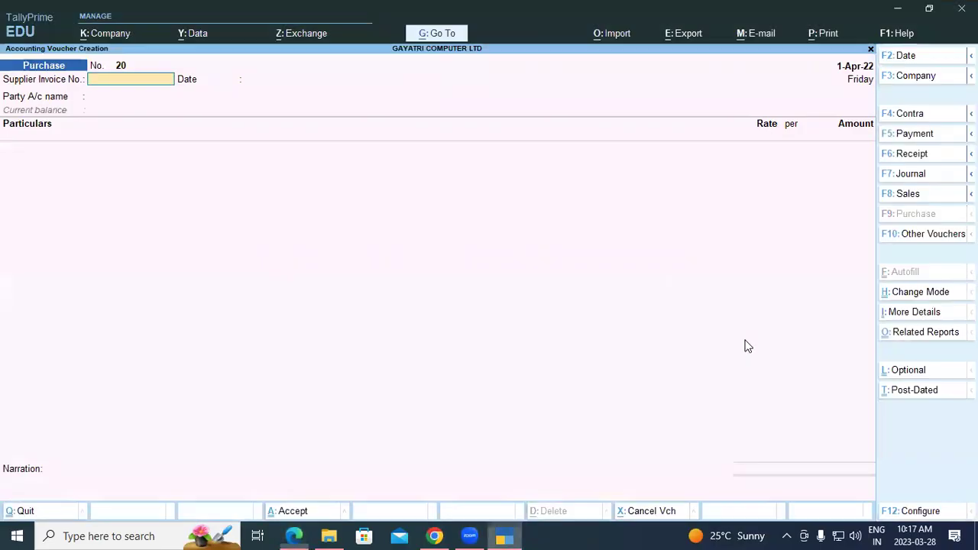
left_click(915, 297)
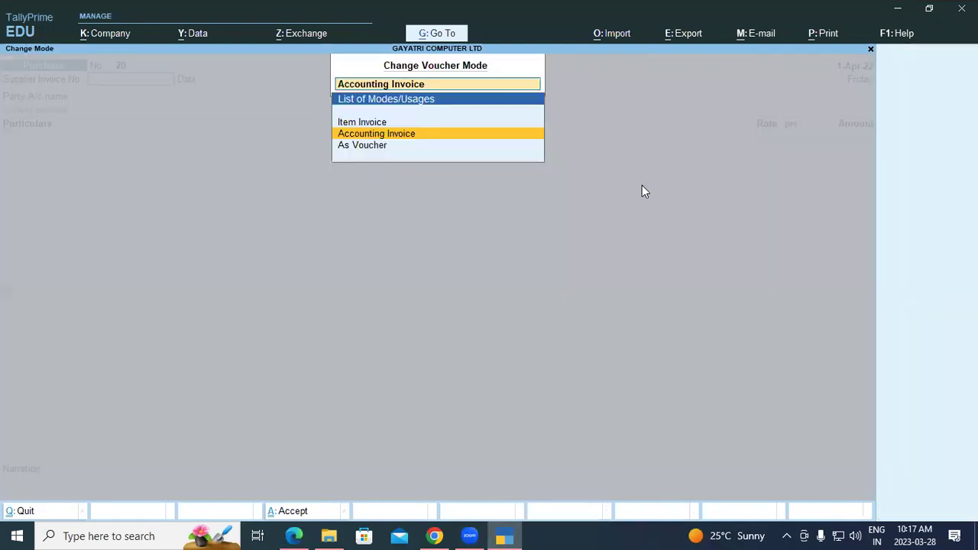
left_click(386, 123)
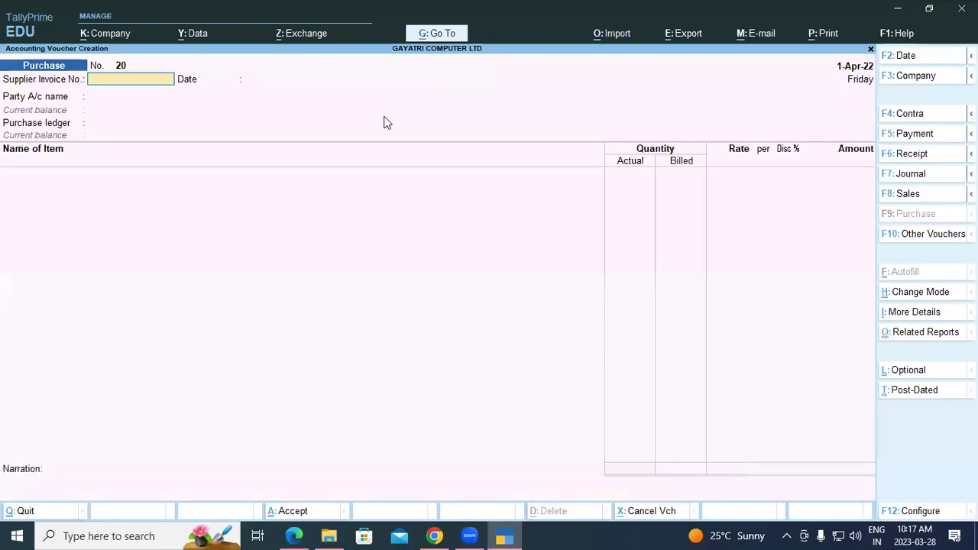
- Enter supplier invoice number 455 on the purchase voucher and accept 1-Apr-22 as its date
type("455")
key("Return")
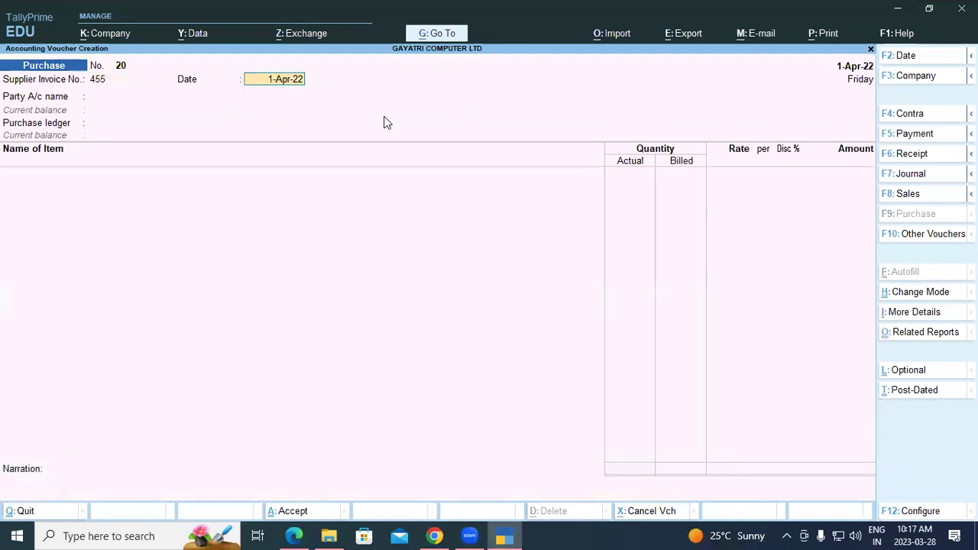
key("Return")
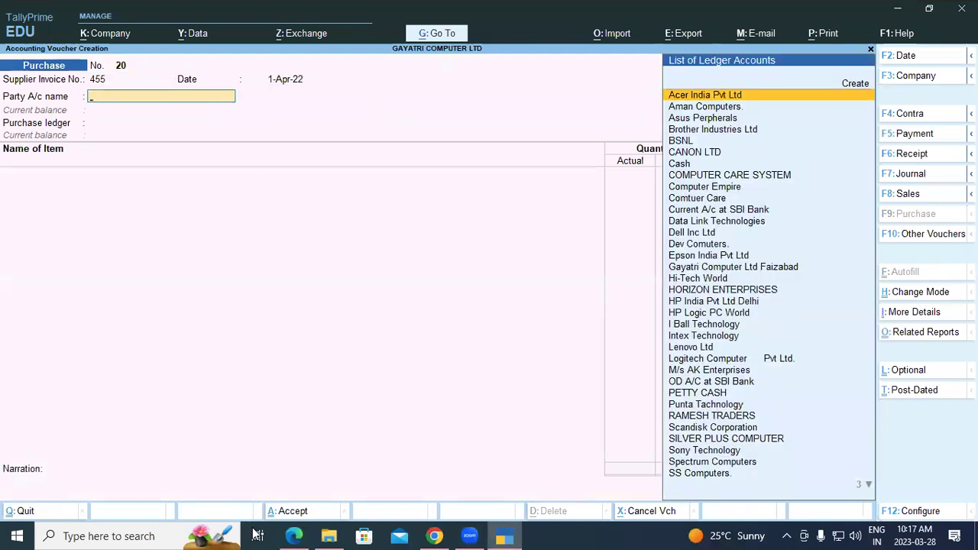
- Choose HP India Pvt Ltd Delhi as the party account and PURCHASE INTERSTATE as the purchase ledger
left_click(288, 535)
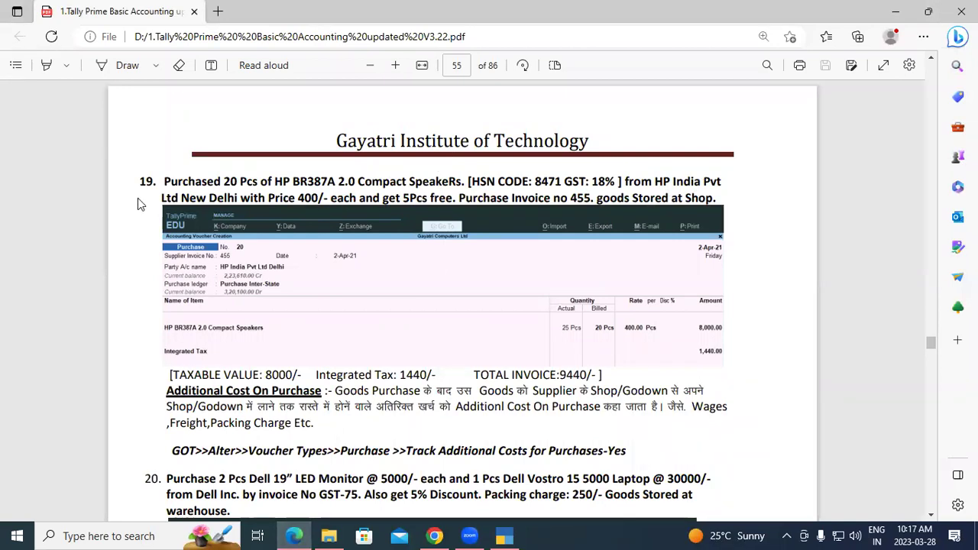
left_click(502, 535)
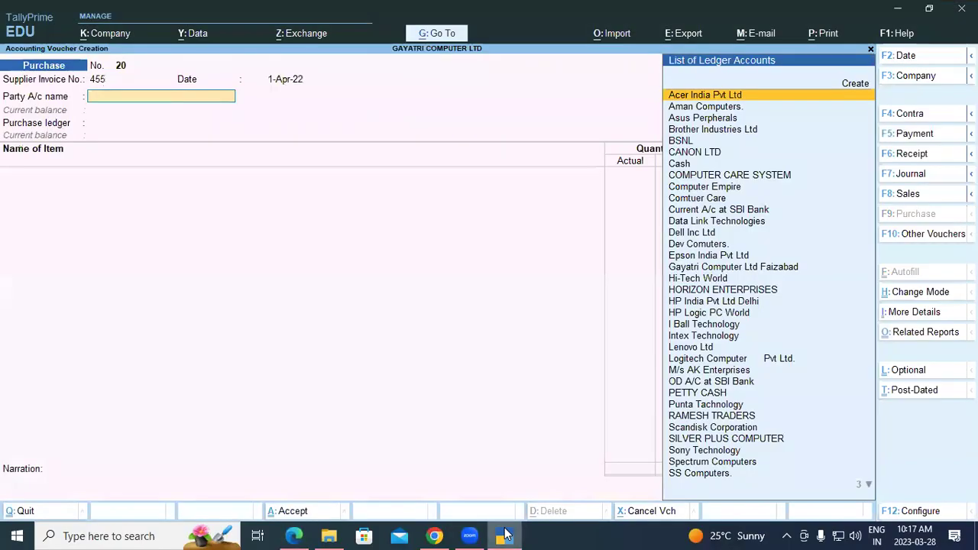
type("Hp")
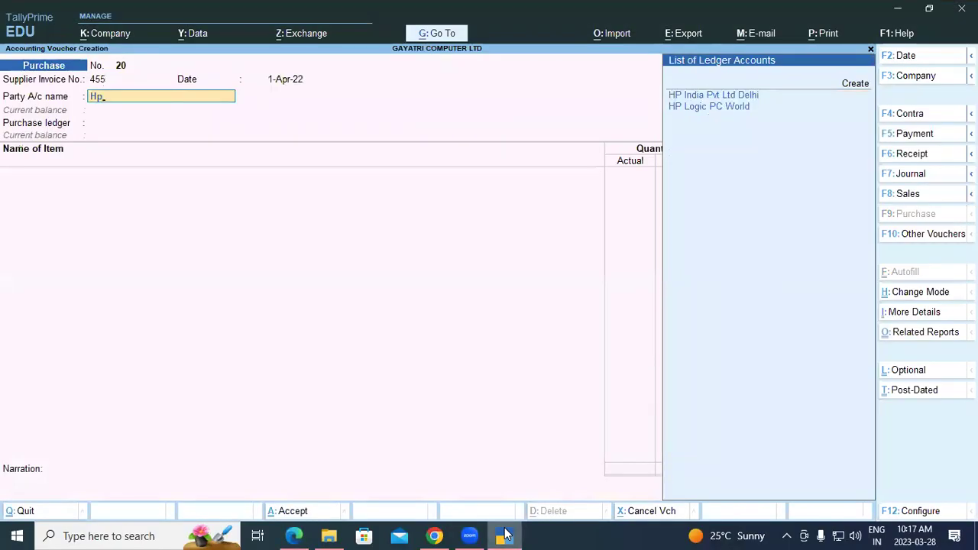
key("Return")
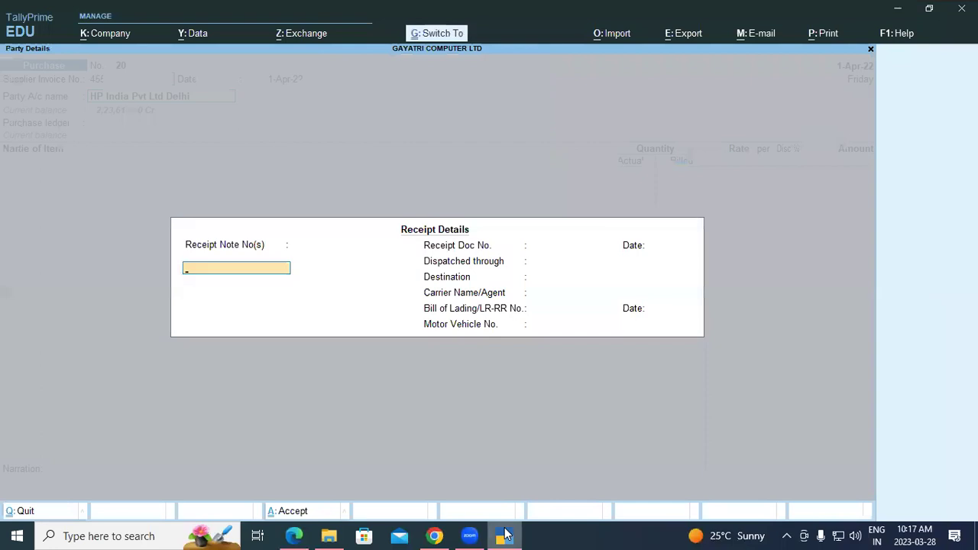
key("Return")
key("ctrl+a")
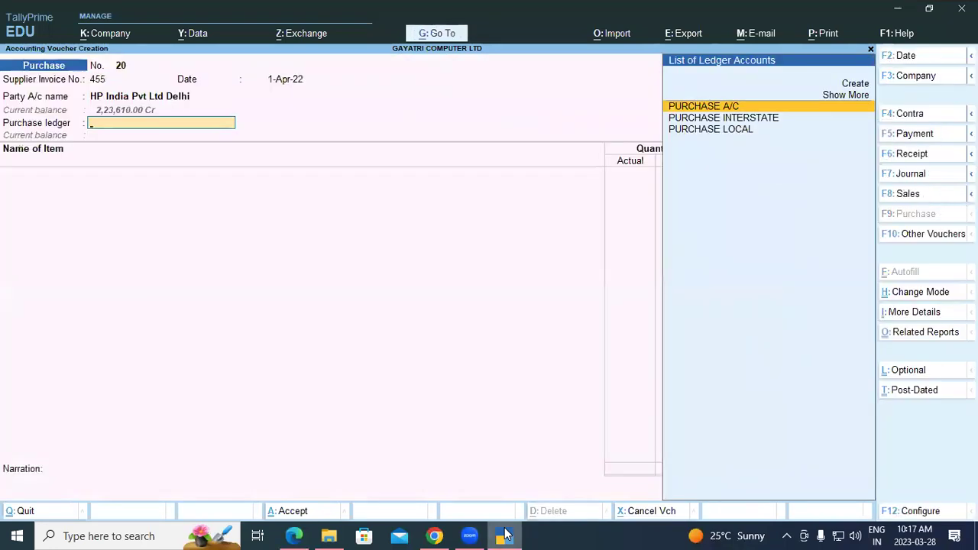
key("Down")
key("Return")
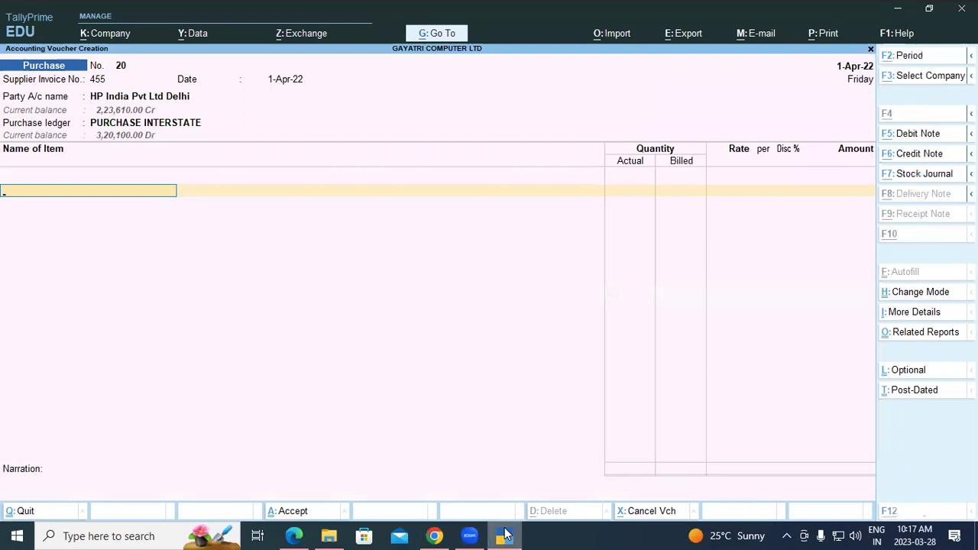
- Start a new stock item from the voucher and name it HP BR387A 2.0 Compact Speaker, copying the name from exercise 19 in the PDF
key("alt+c")
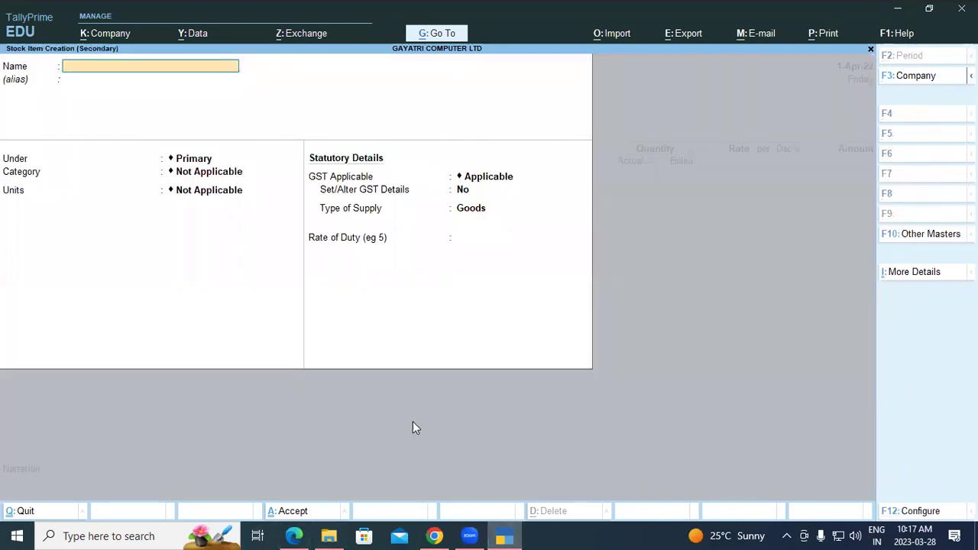
left_click(294, 536)
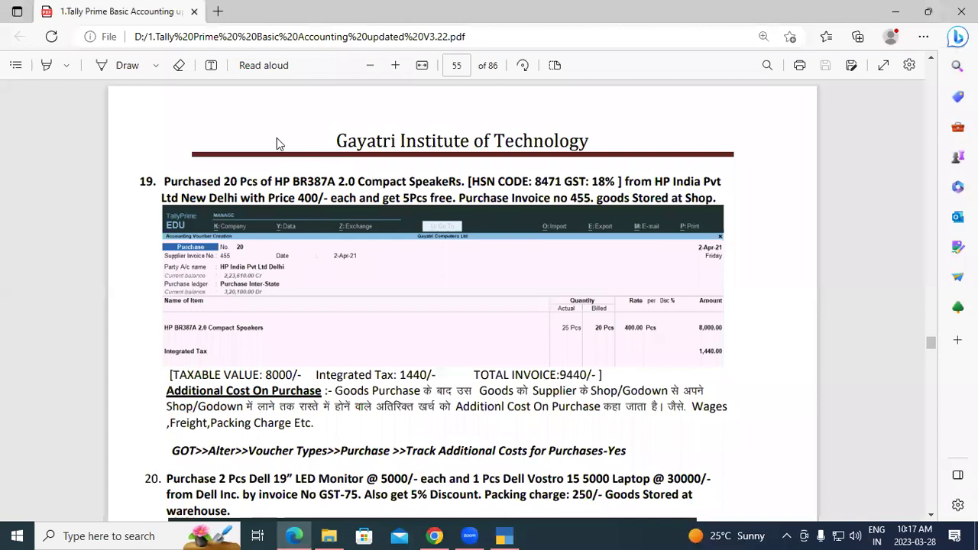
left_click_drag(282, 182, 443, 183)
key("ctrl+c")
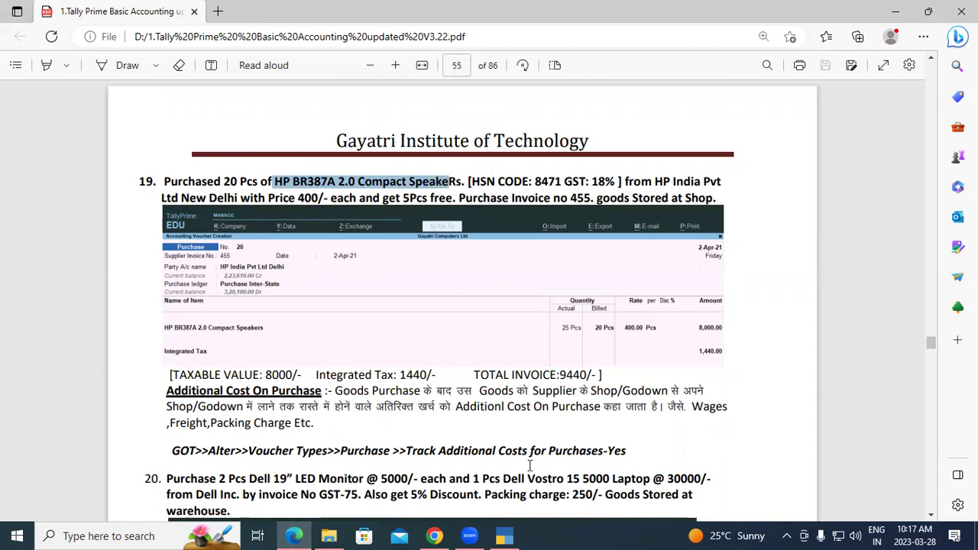
left_click(505, 536)
key("ctrl+v")
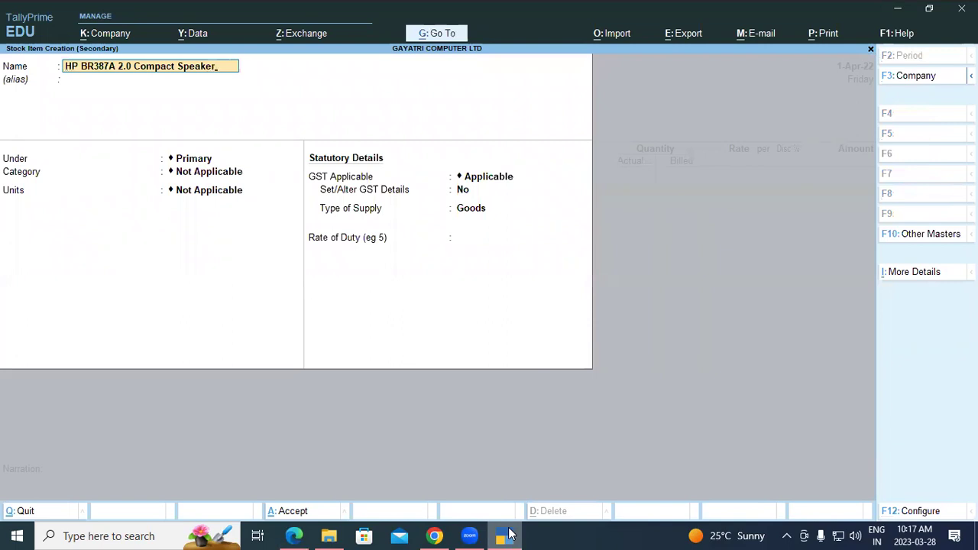
key("Return")
key("Return")
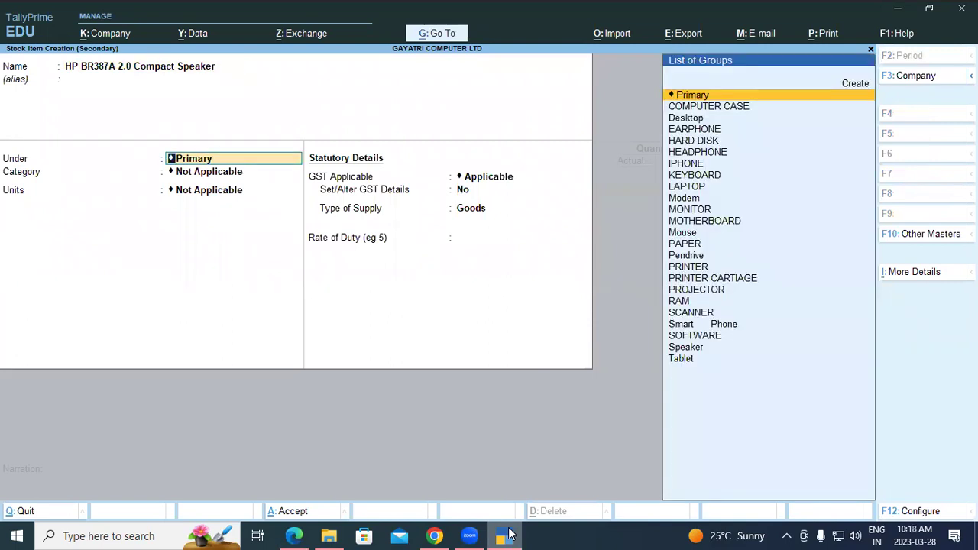
- Place the new stock item under the Speaker group with category HP and units PCS, and save it
type("Sp")
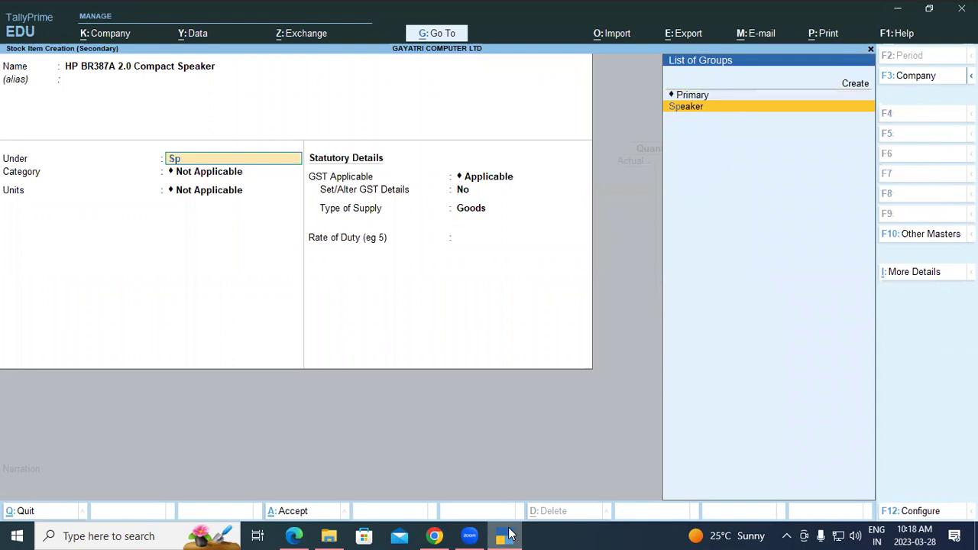
key("Return")
type("H")
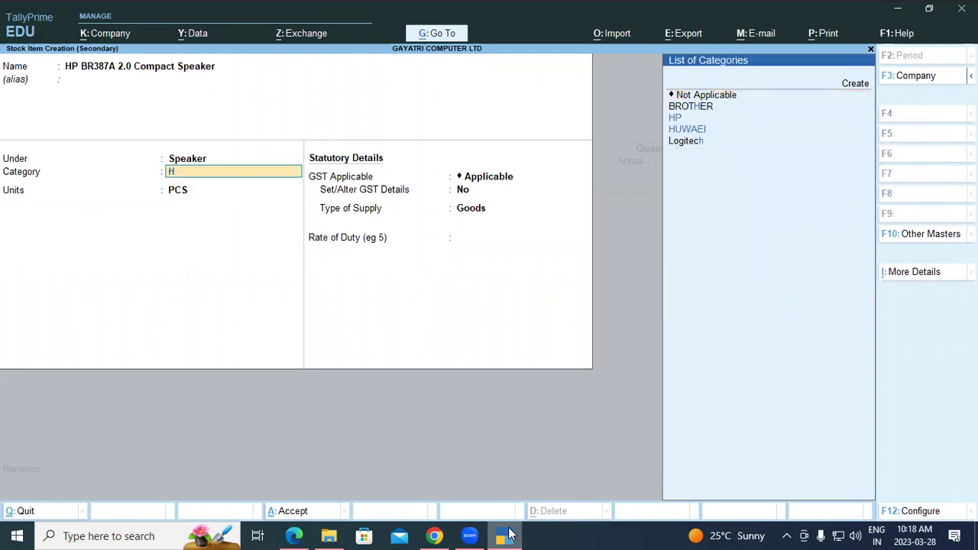
type("p")
key("Return")
key("Return")
key("Return")
key("Return")
key("Return")
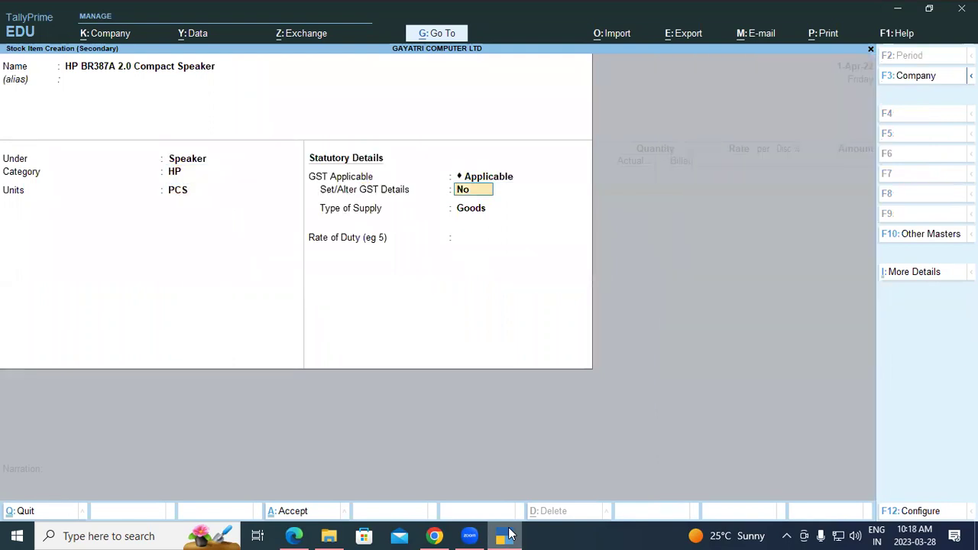
key("Return")
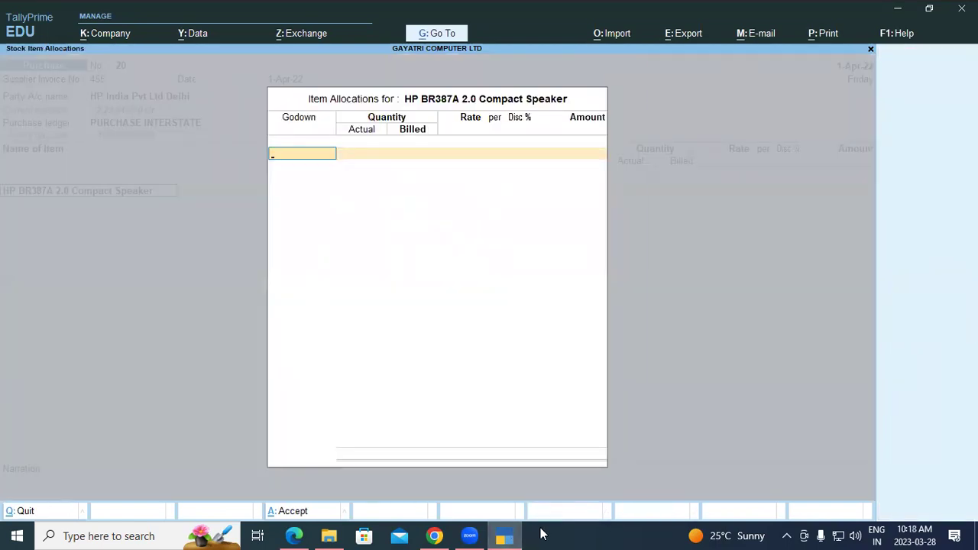
- Allocate the speakers to the SHOP godown with an actual quantity of 25 PCS and a billed quantity of 20 PCS
type("S")
key("Return")
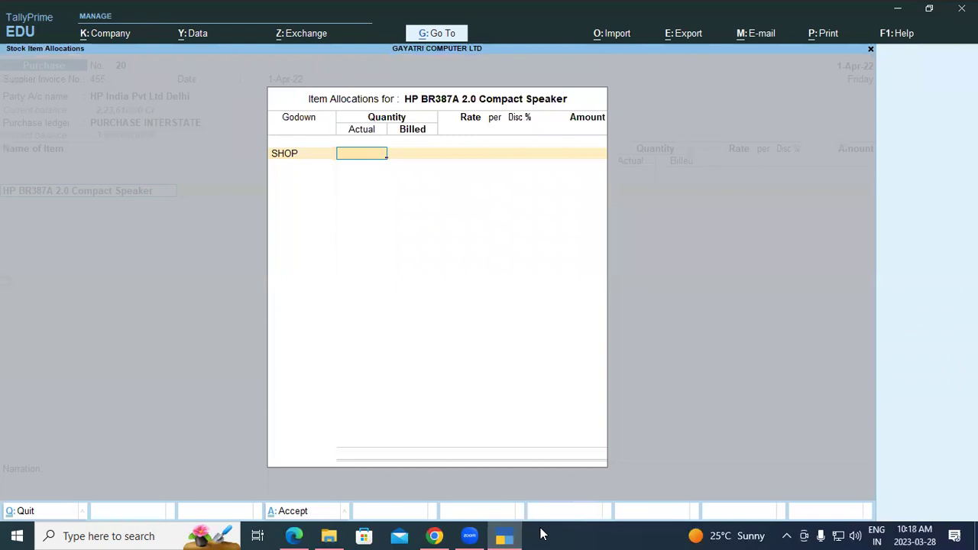
left_click(293, 535)
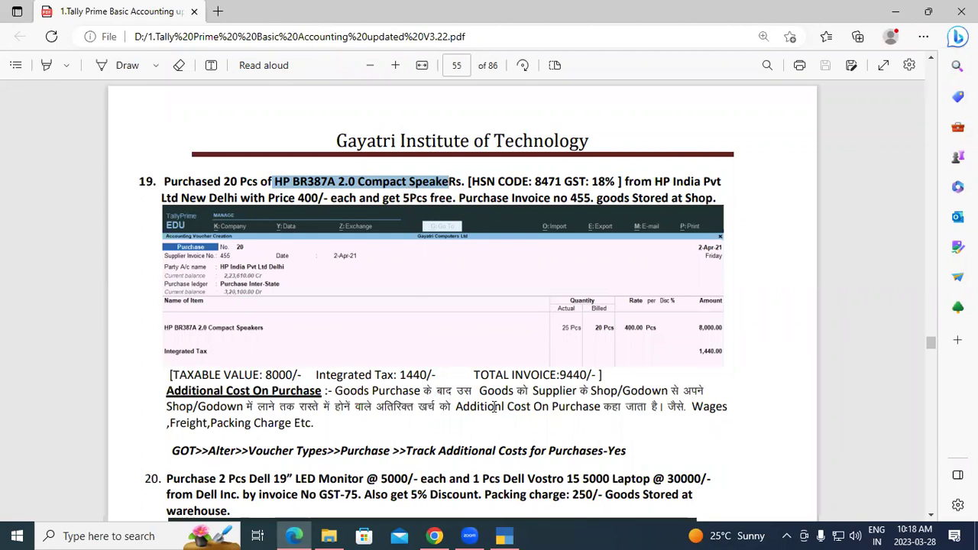
left_click(497, 535)
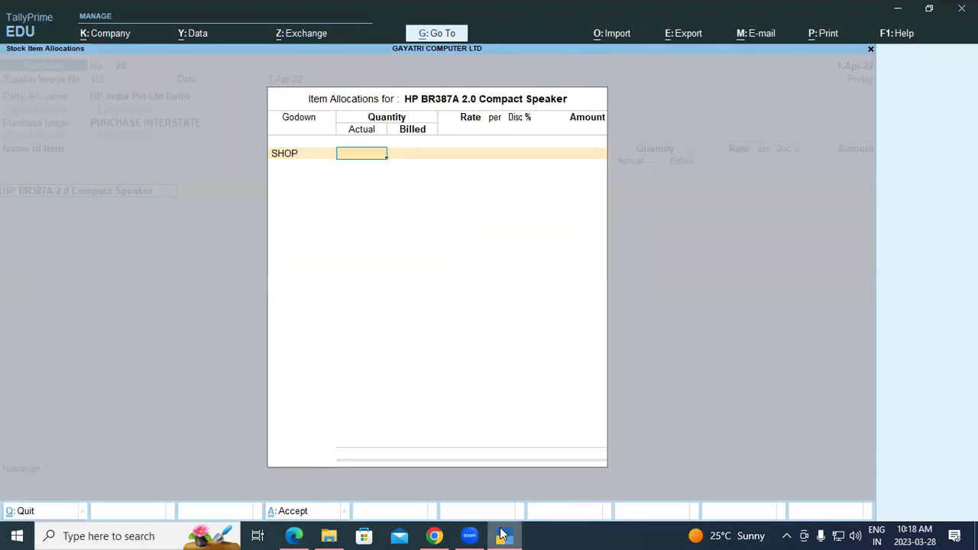
key("Return")
type("20")
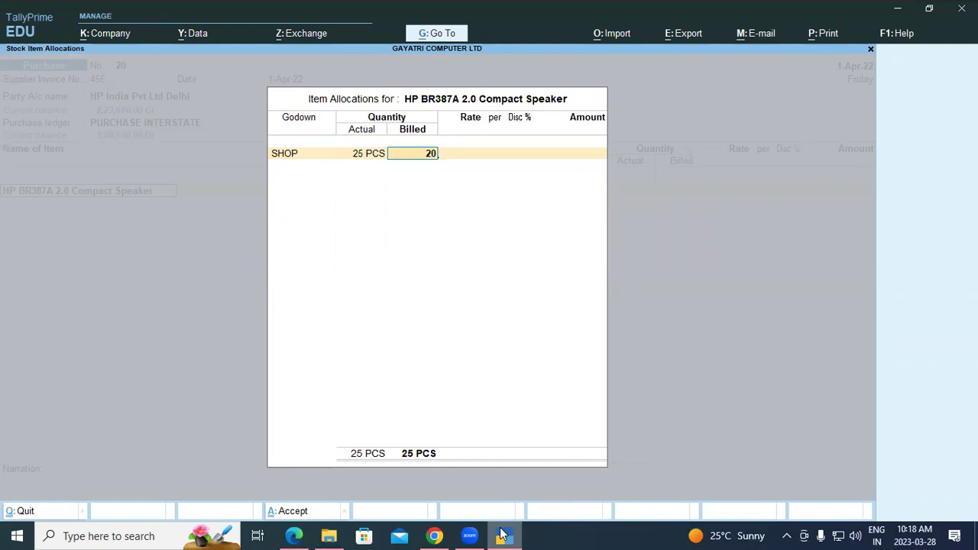
key("Return")
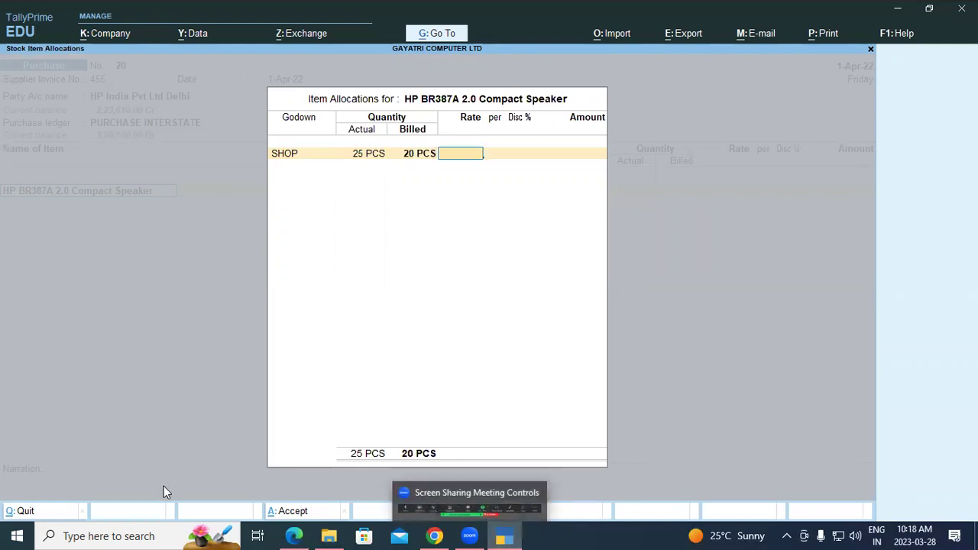
- Set the speaker rate to 400 per PCS as given in the exercise, without a discount, and complete the item allocation
left_click(294, 536)
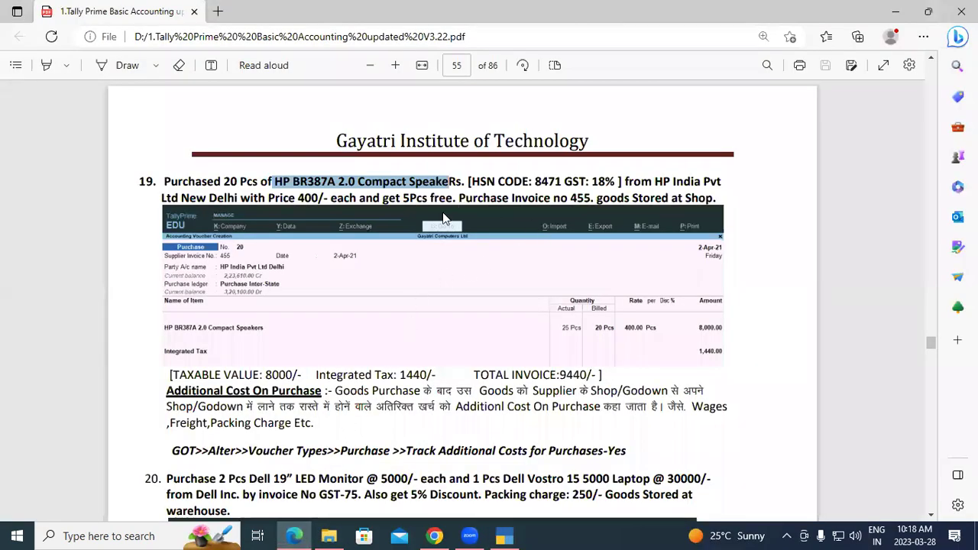
left_click(508, 535)
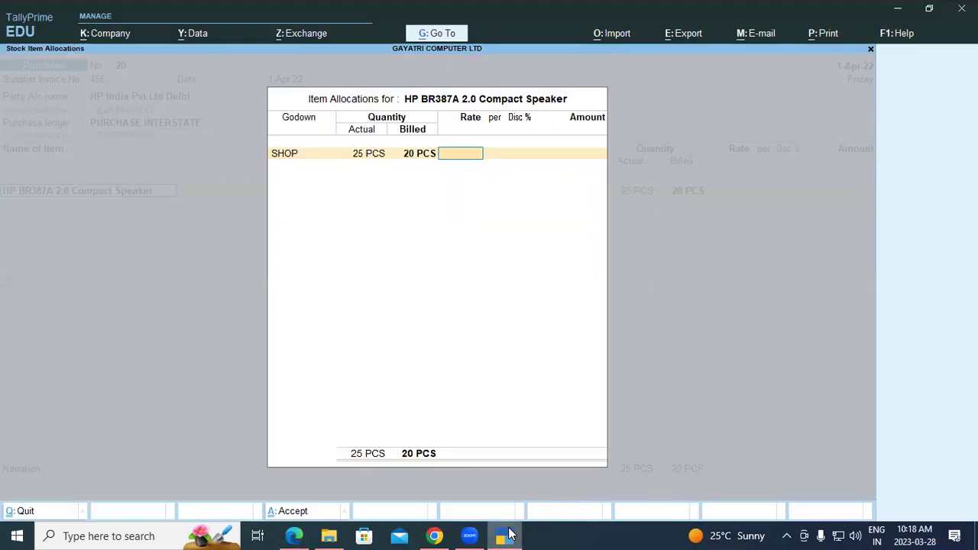
key("Return")
key("Return")
key("Return")
key("Return")
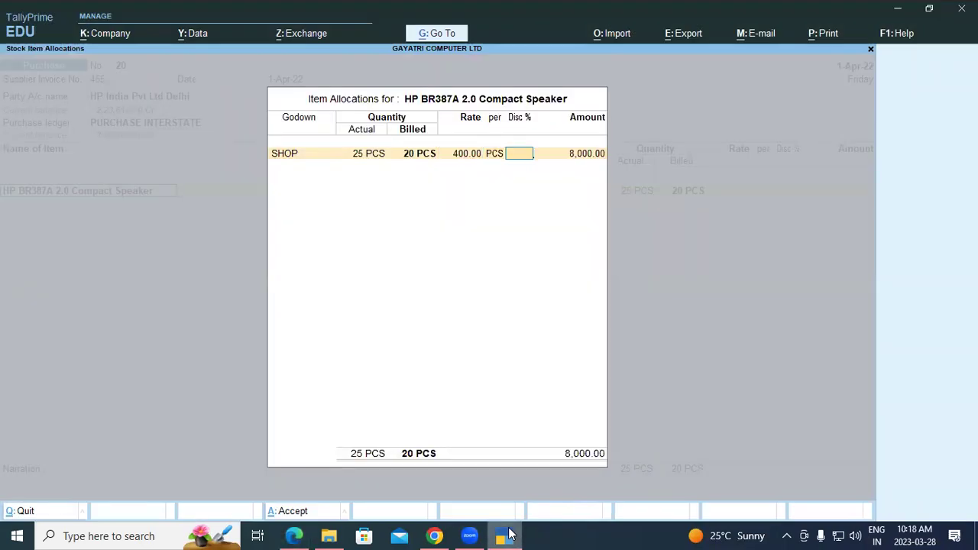
key("Return")
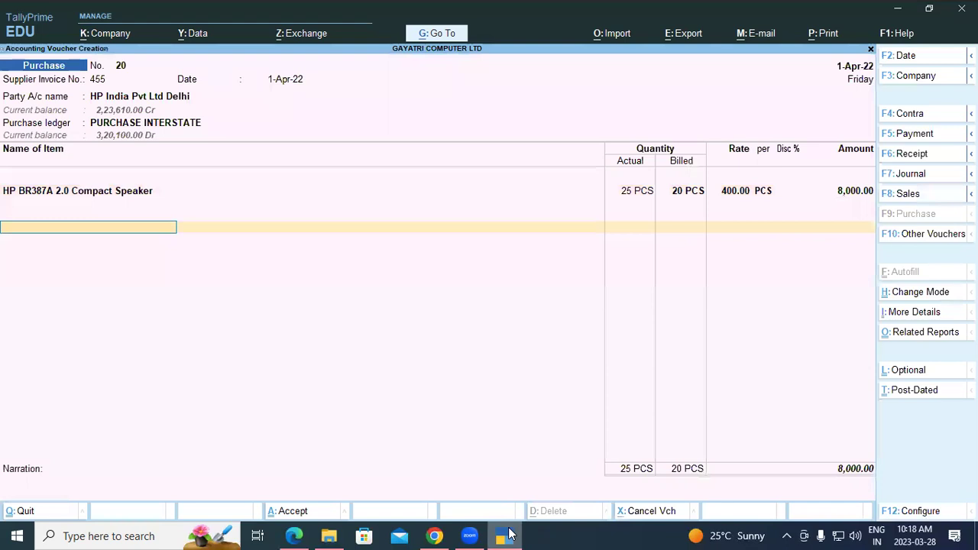
- Add the IGST ledger below the speaker item and compare the voucher with the exercise in the PDF
key("Return")
type("IGST")
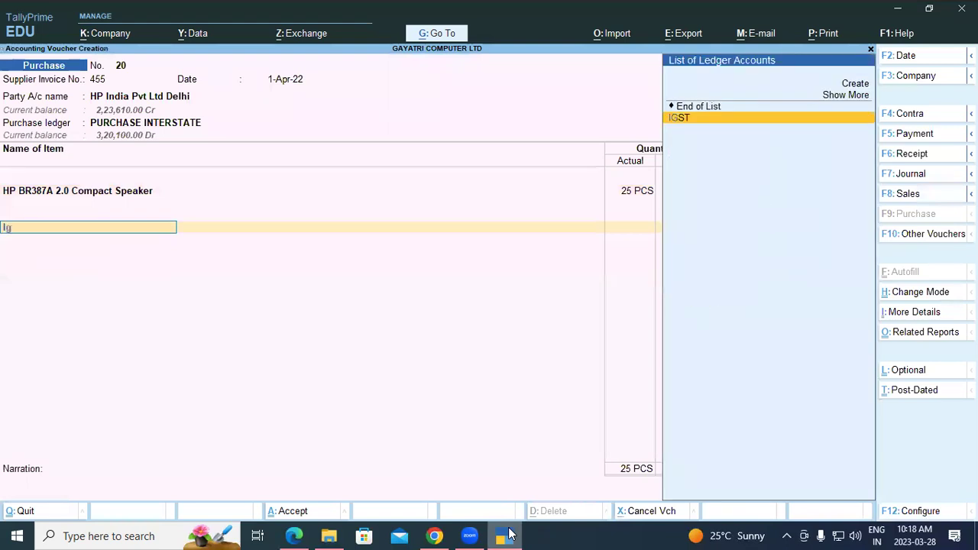
key("Return")
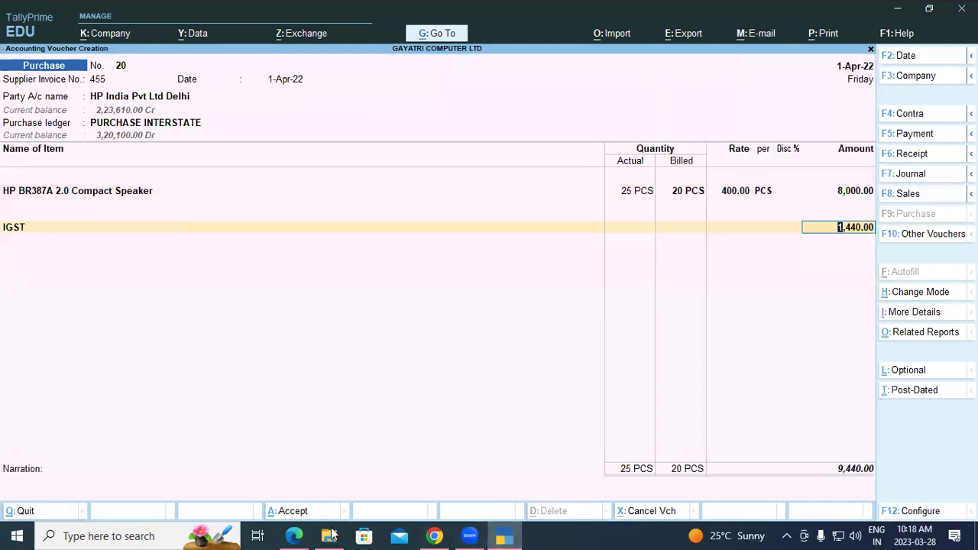
left_click(304, 532)
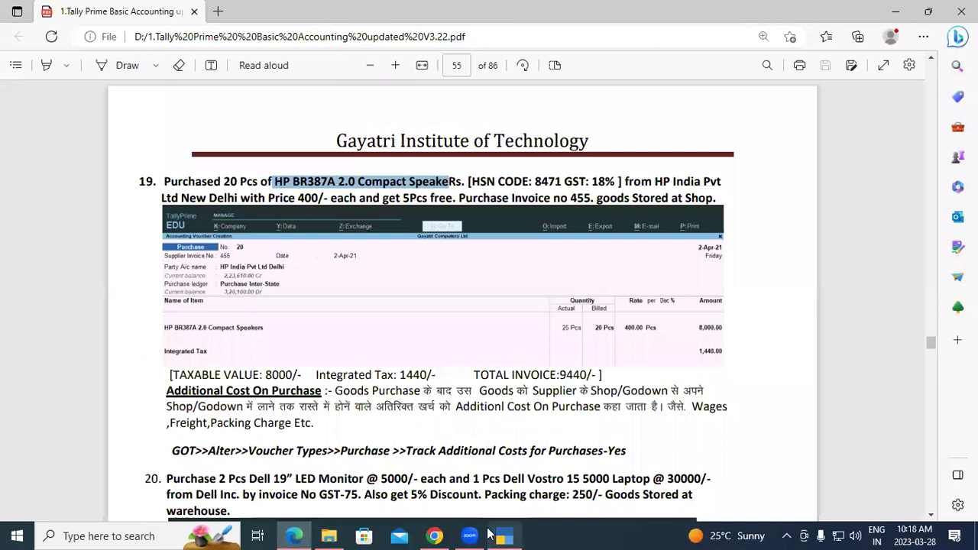
- Return to TallyPrime, accept the bill-wise details as New Ref 455, and save the speaker purchase voucher
left_click(504, 535)
key("Return")
key("Return")
key("Return")
key("Return")
key("Return")
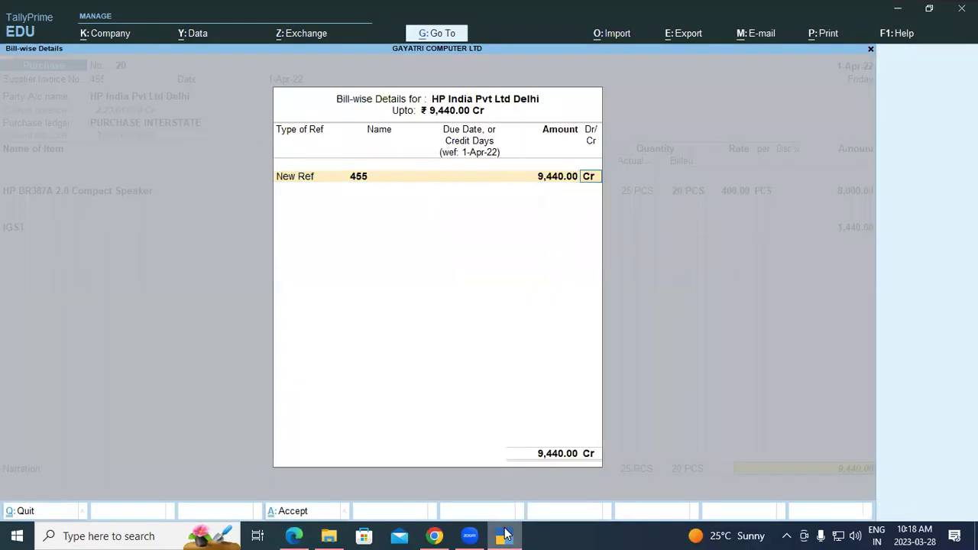
key("Return")
key("Return")
key("Return")
key("Return")
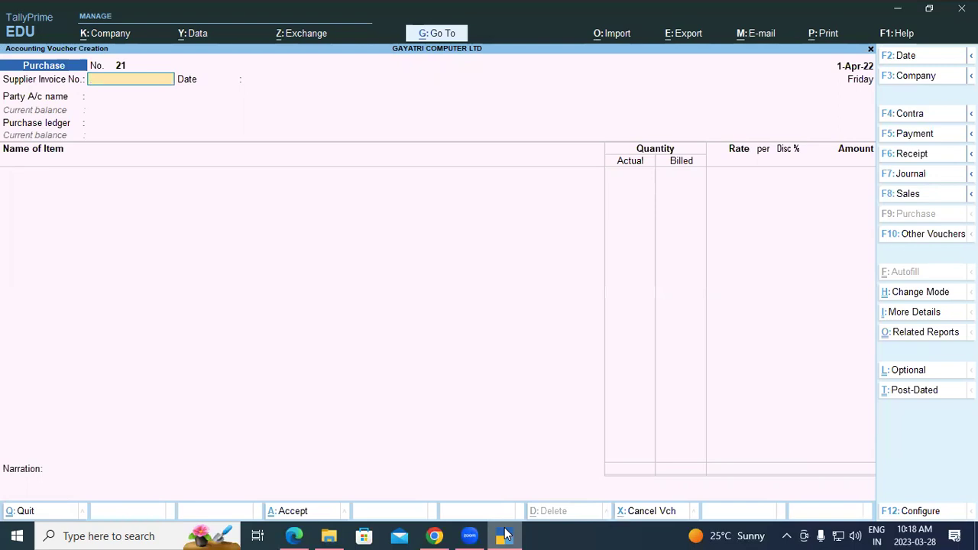
- Turn off the separate Actual and Billed Quantity columns in invoices in the company features and save
key("F12")
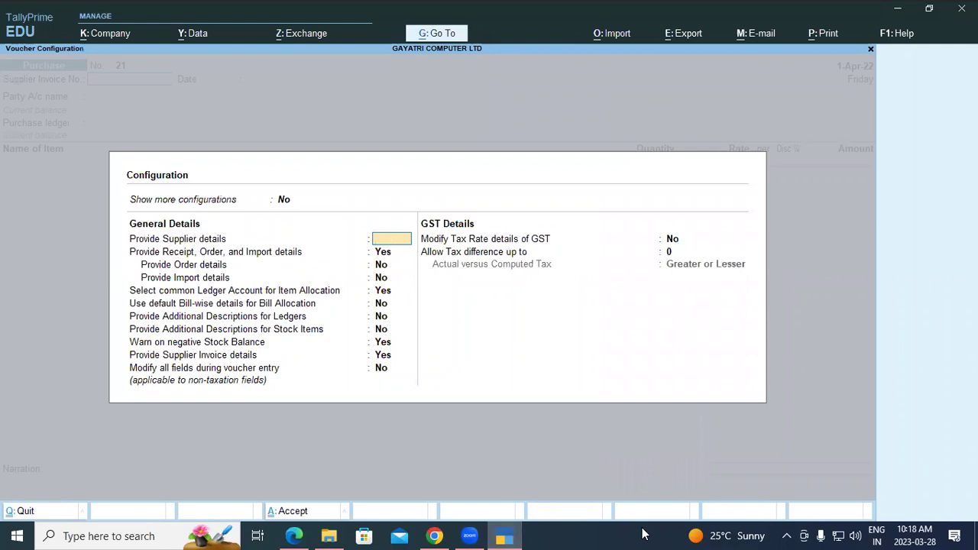
key("ctrl+a")
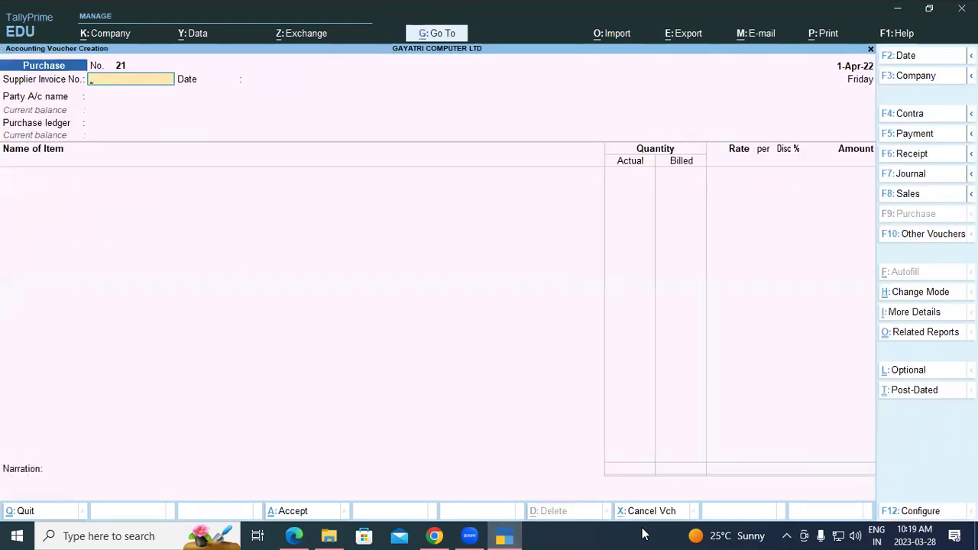
key("F11")
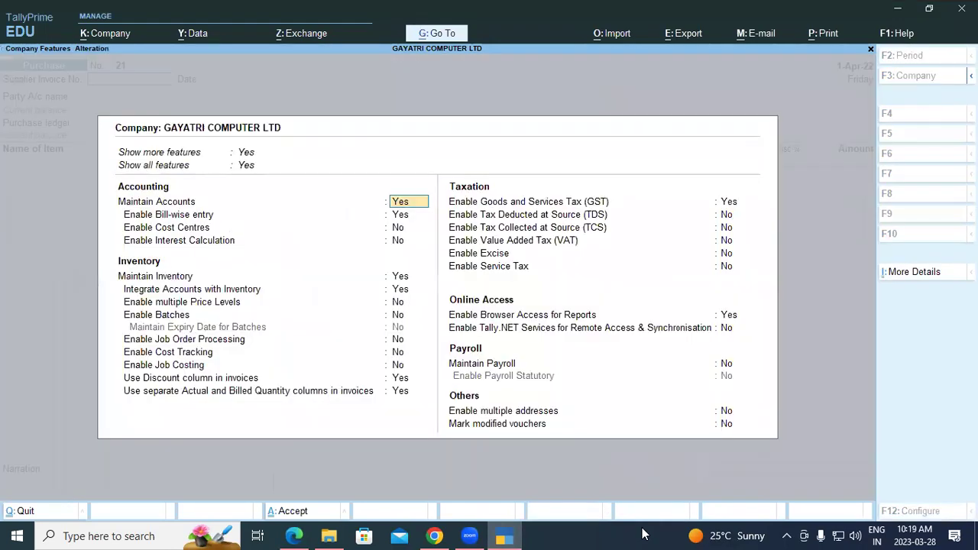
left_click(404, 392)
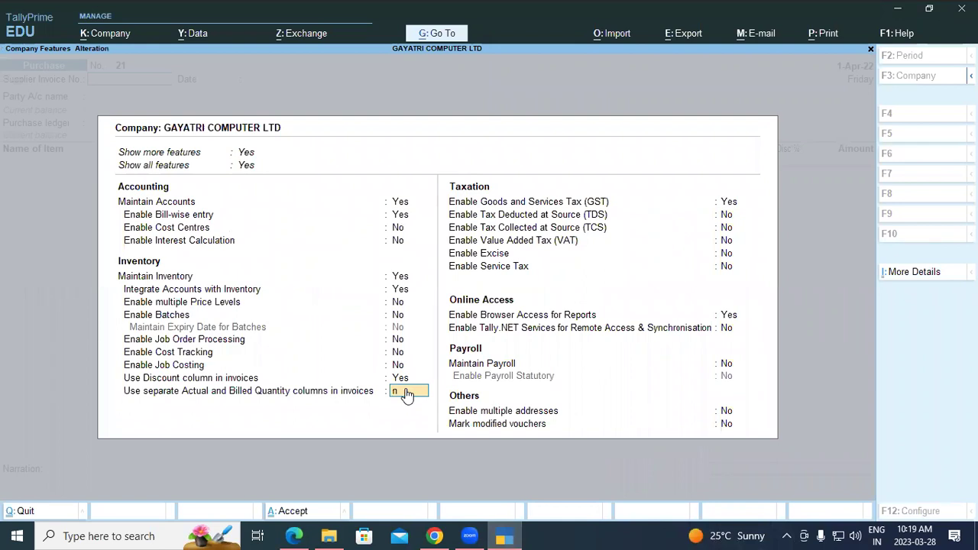
type("n")
key("Return")
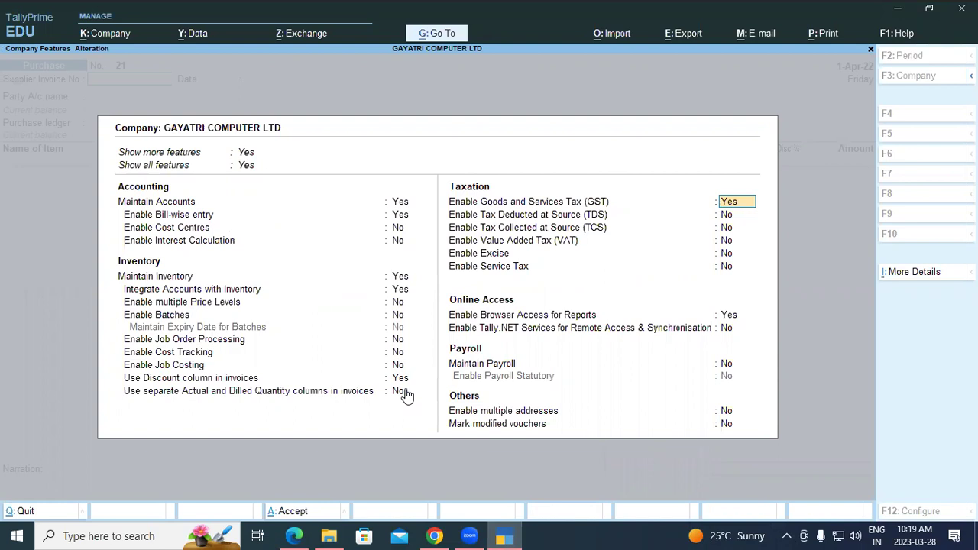
key("ctrl")
key("ctrl+a")
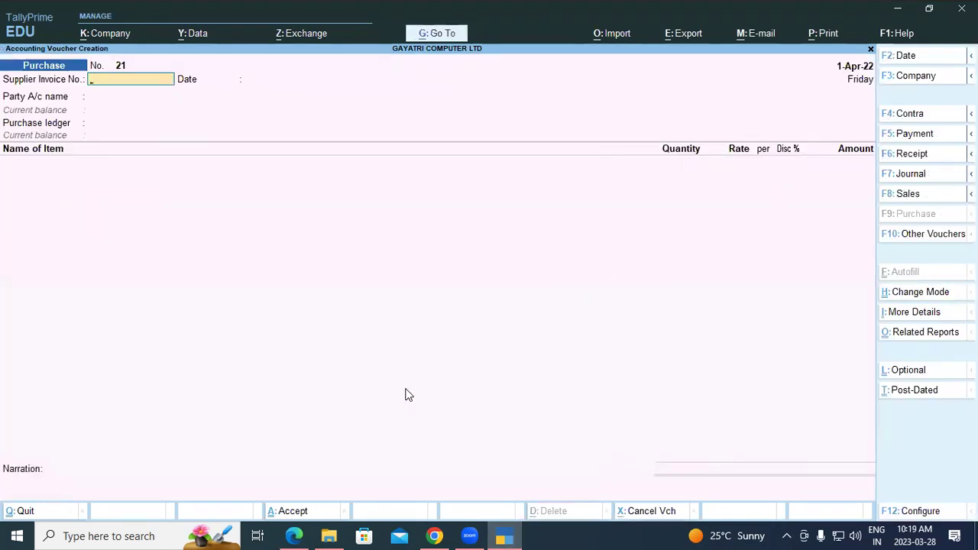
- Read exercise 20 in the PDF and enter supplier invoice number Gst-75 dated 1-Apr-22 in the new TallyPrime purchase voucher
left_click(294, 536)
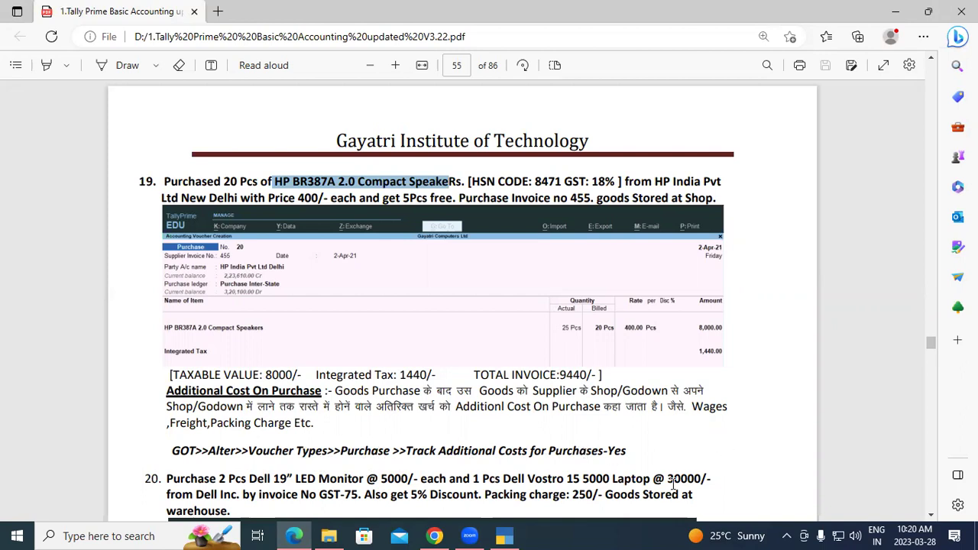
scroll(672, 483, "down", 3)
scroll(673, 483, "up", 3)
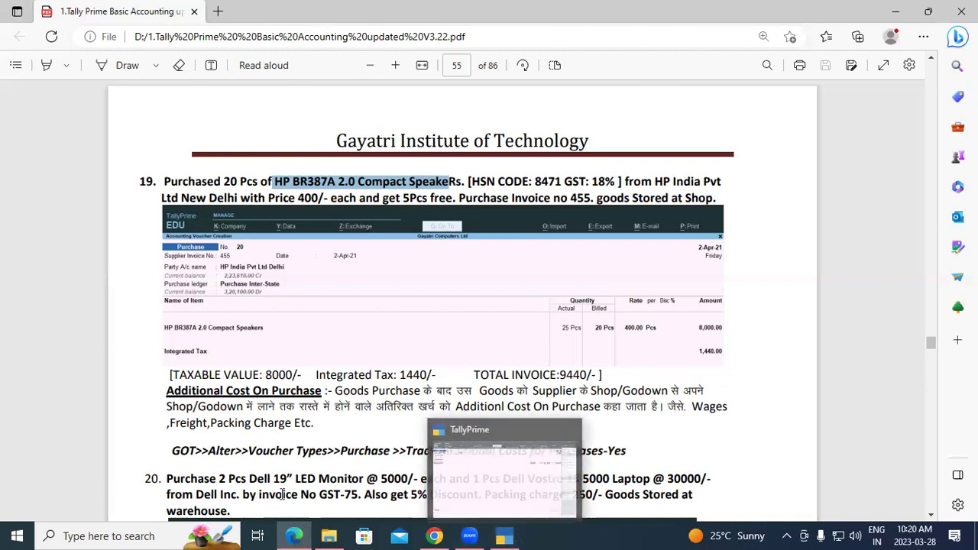
left_click(505, 536)
type("Gst-")
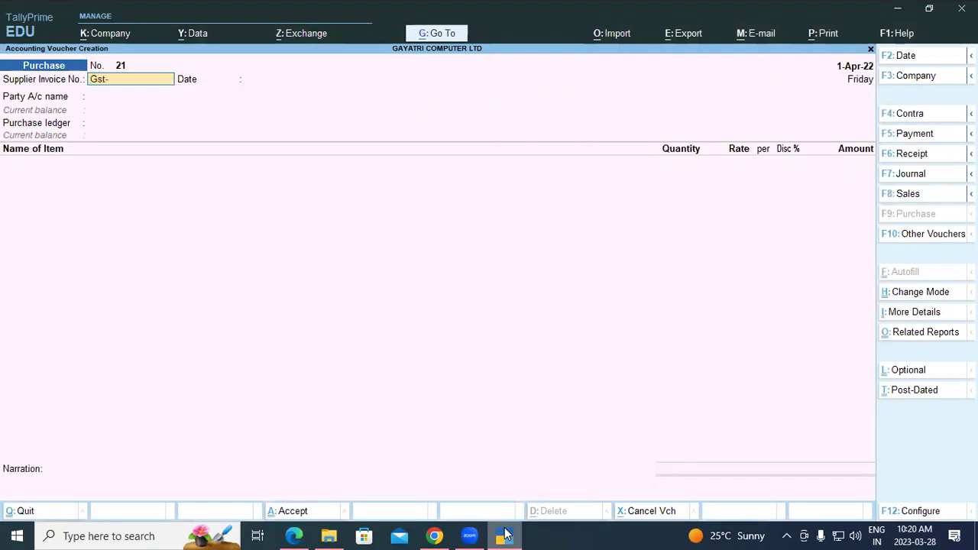
type("75")
key("Return")
key("Return")
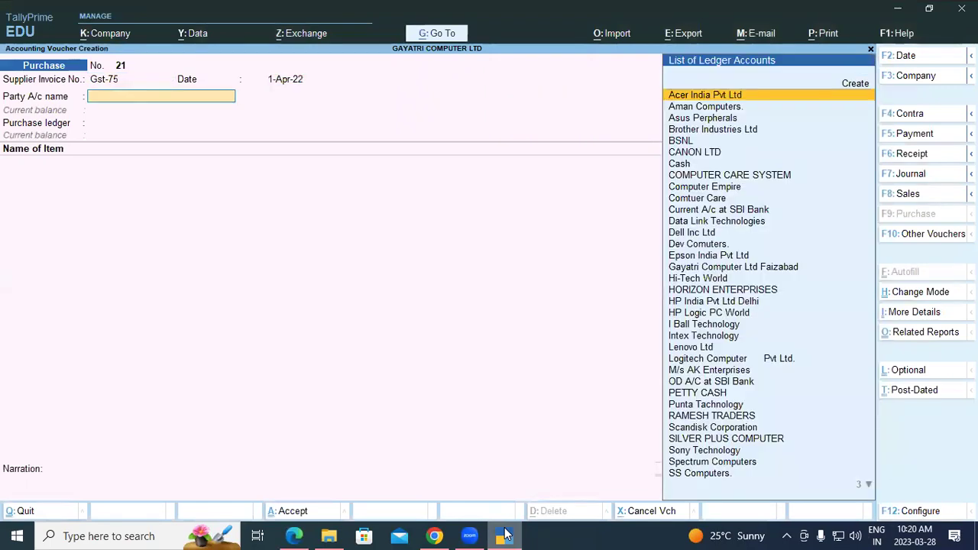
- Select Dell Inc Ltd as the party account, leave the receipt details blank, and accept the existing party details
type("Del")
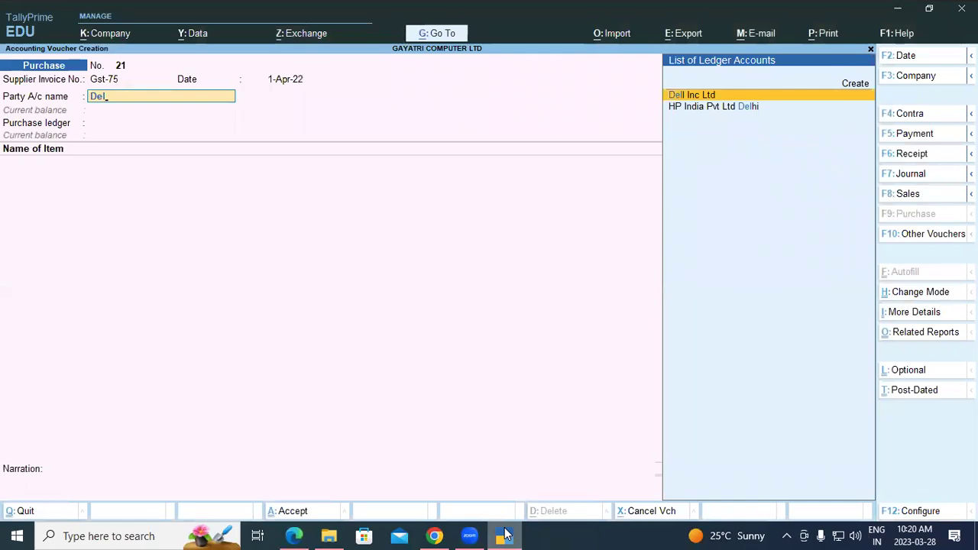
key("Return")
key("Return")
key("Return")
key("Return")
key("Return")
key("Return")
key("Return")
key("Return")
key("Return")
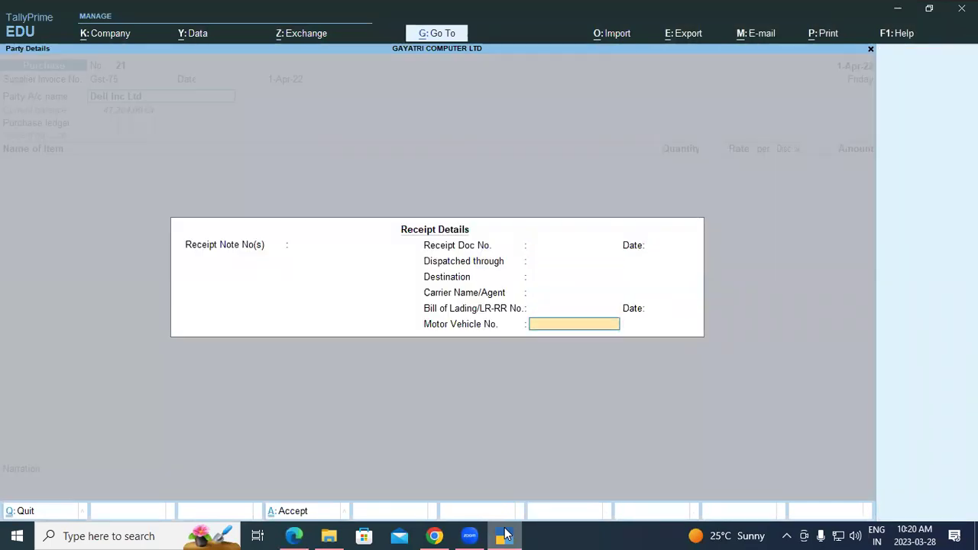
key("Return")
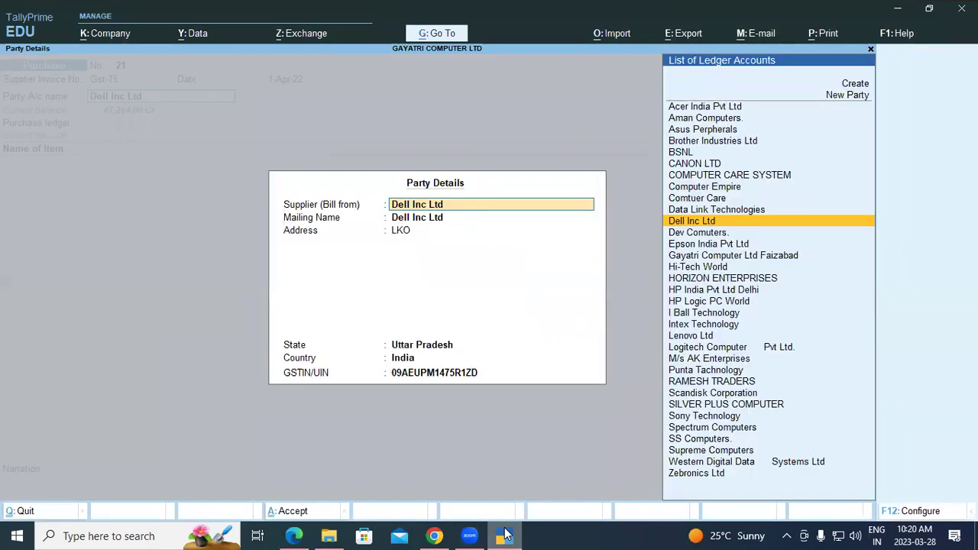
key("Return")
key("Return")
key("Return")
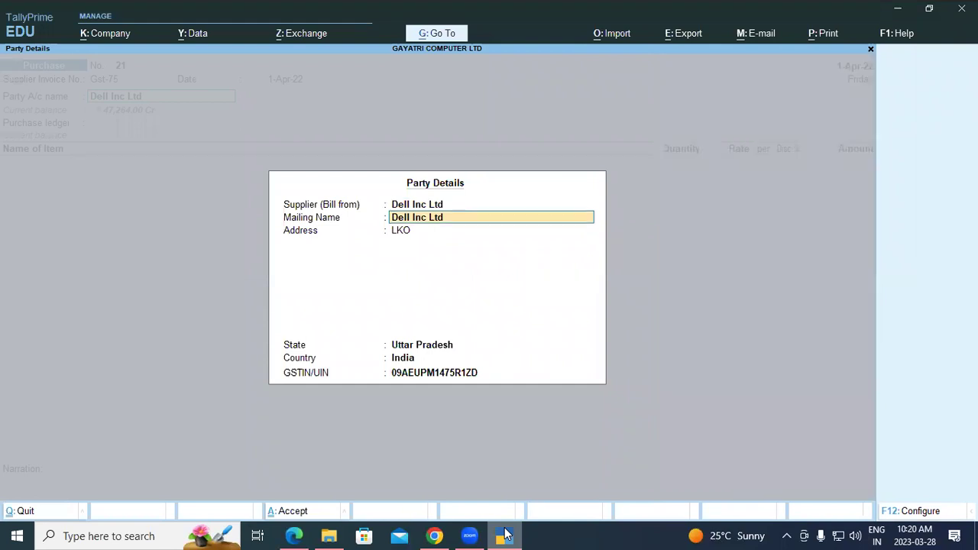
key("Return")
key("Return")
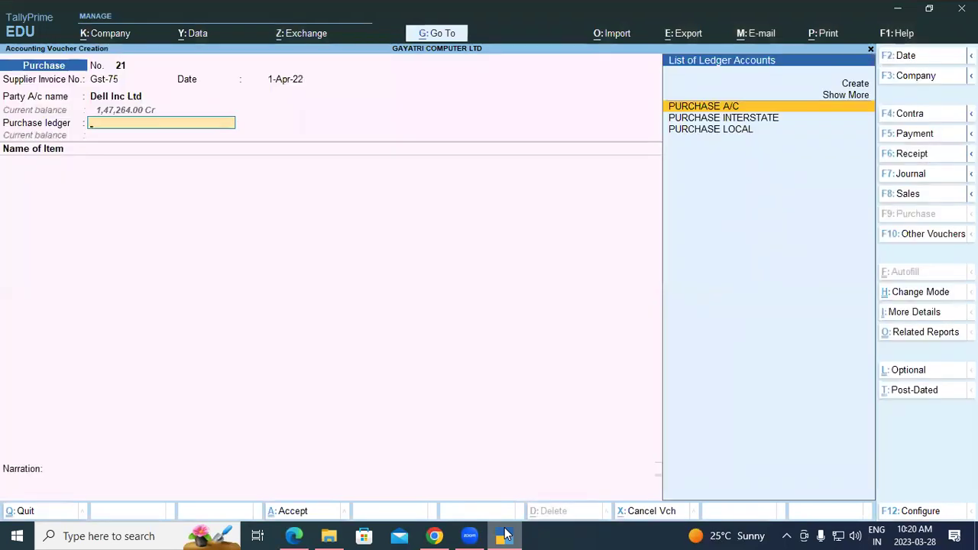
- Choose PURCHASE LOCAL as the purchase ledger for the Dell voucher
key("Down")
key("Down")
key("Return")
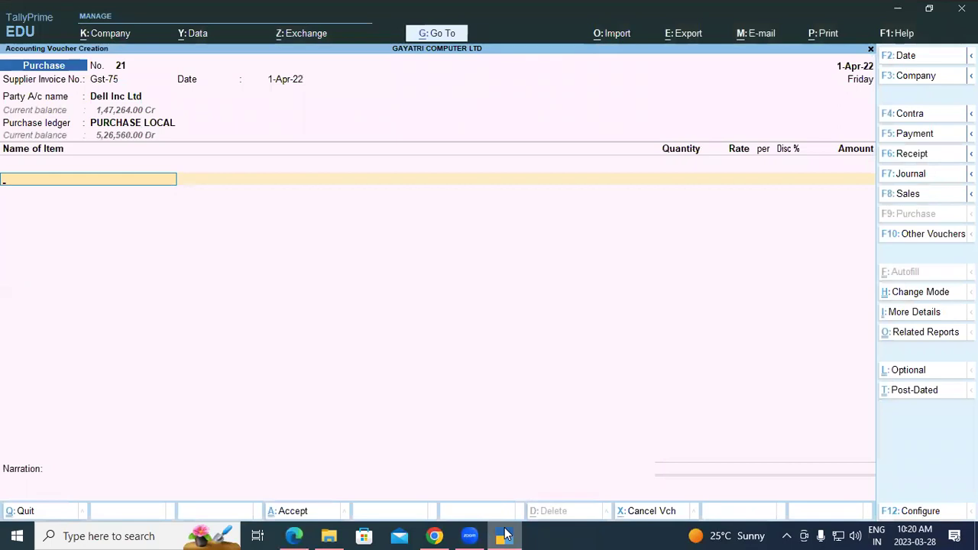
- Check the first item of exercise 20 in the PDF and add Dell 19" LED Monitor to the TallyPrime voucher
left_click(293, 536)
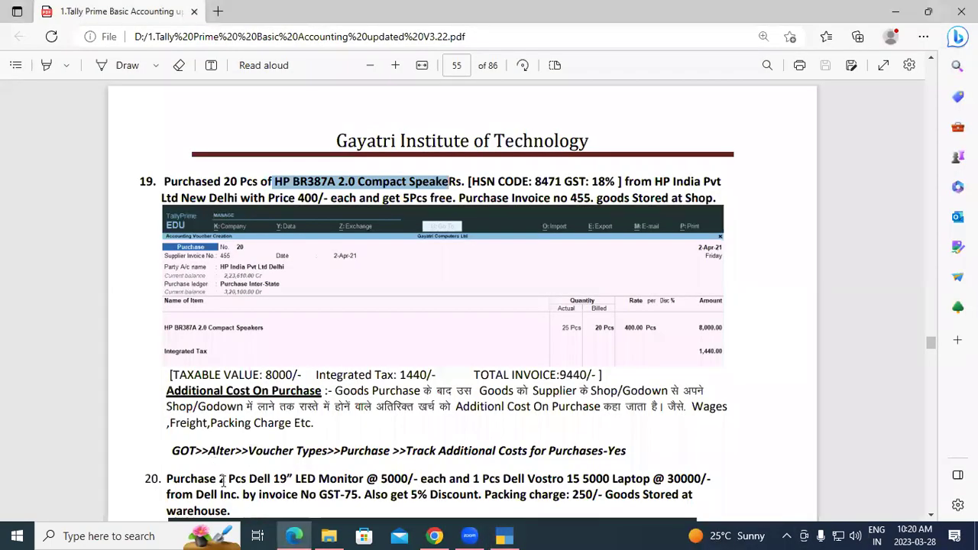
left_click(504, 536)
type("De")
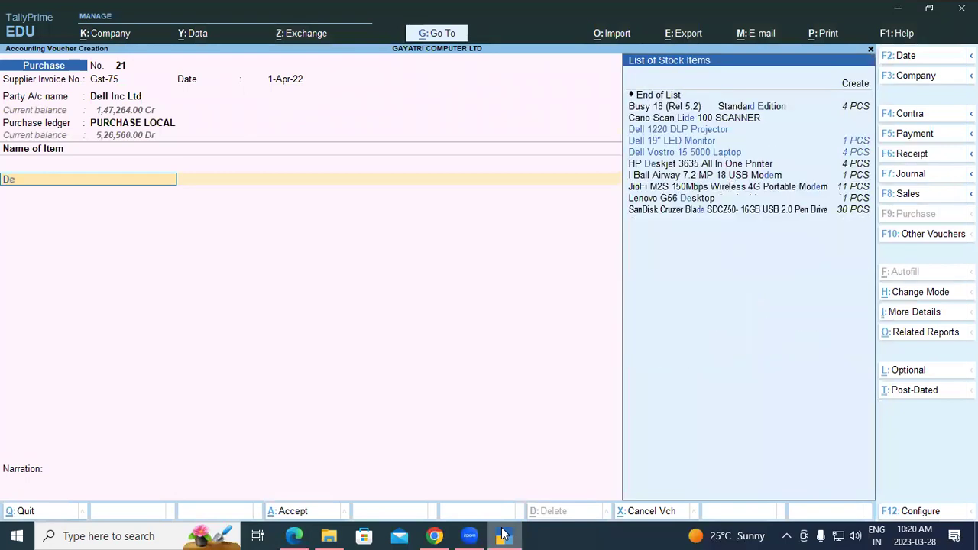
key("Down")
key("Down")
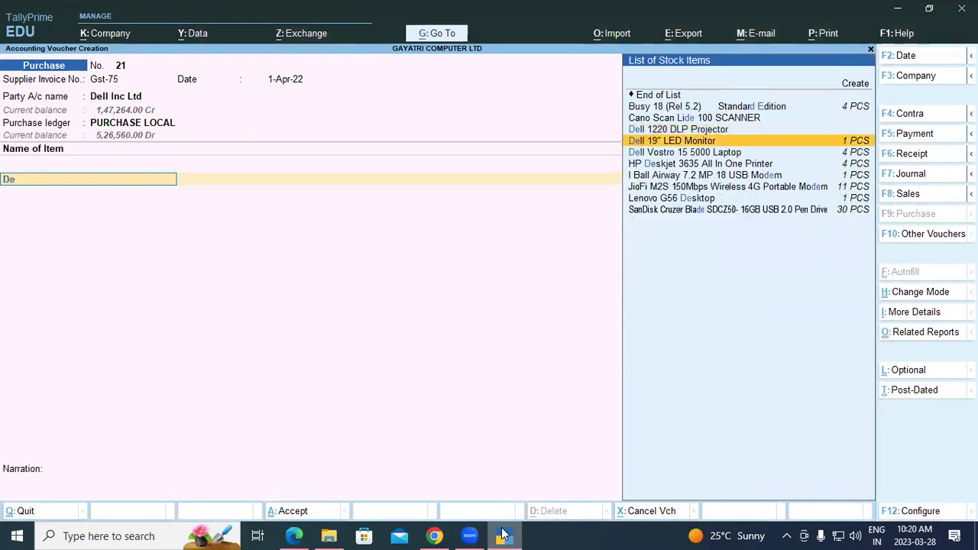
key("Return")
- Allocate 2 PCS of the monitor to the WARE HOUSE godown at a rate of 5000 per PCS, without an item discount
key("Return")
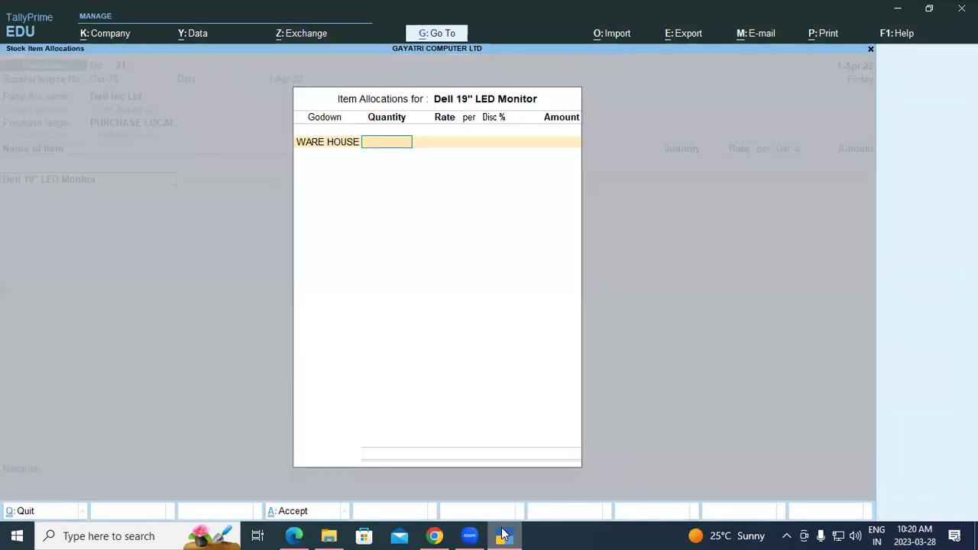
type("2")
key("Return")
type("5000")
key("Return")
key("Return")
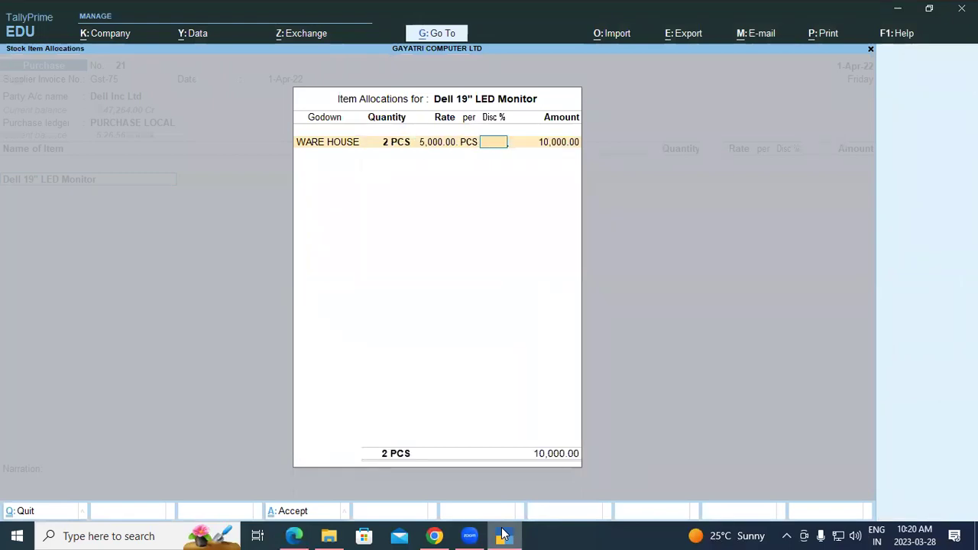
key("Return")
key("Return")
key("Return")
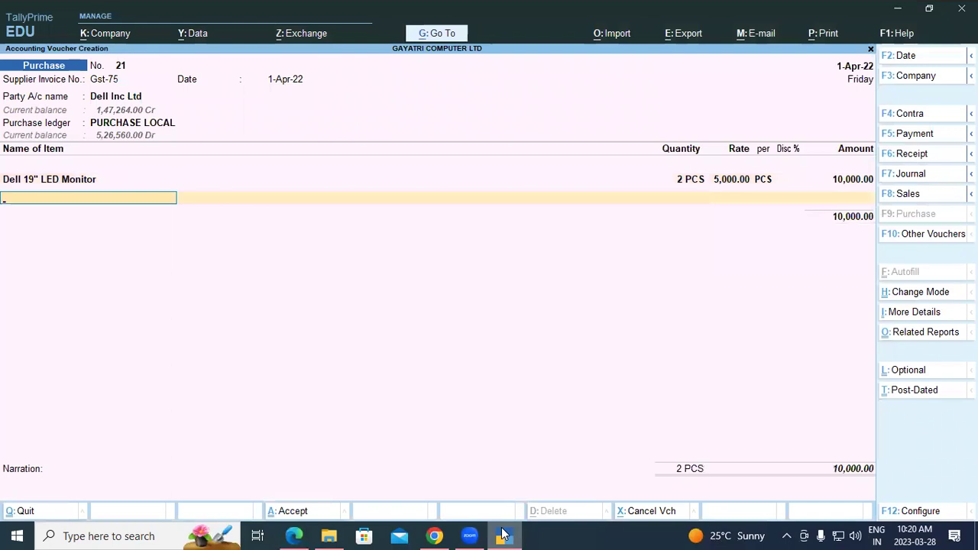
- Check the second item of exercise 20 in the PDF and add Dell Vostro 15 5000 Laptop to the TallyPrime voucher
left_click(293, 536)
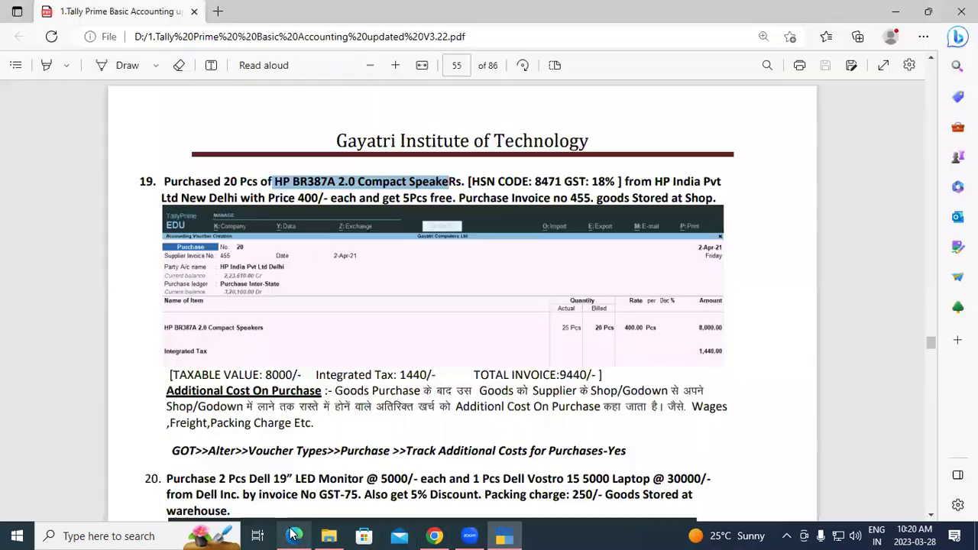
left_click(505, 534)
type("De")
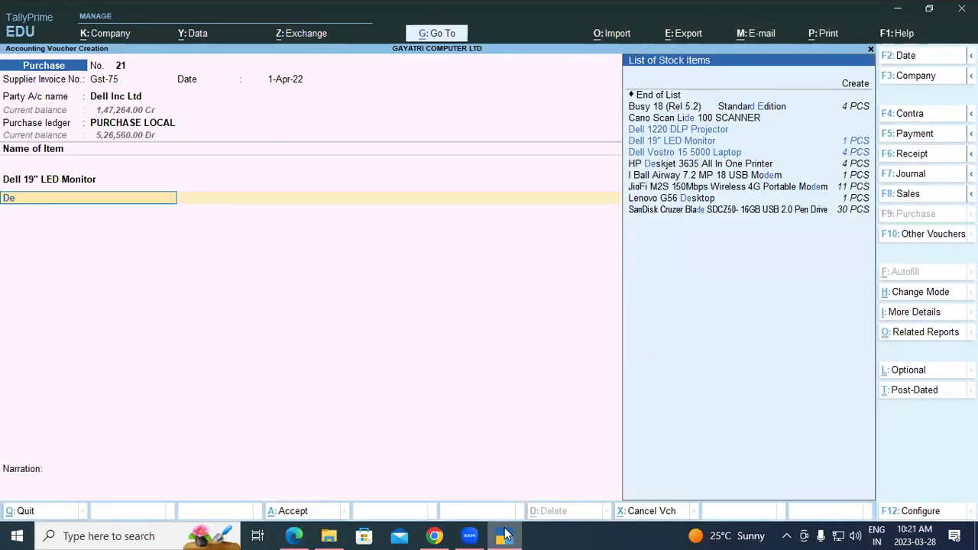
key("Down")
key("Down")
key("Return")
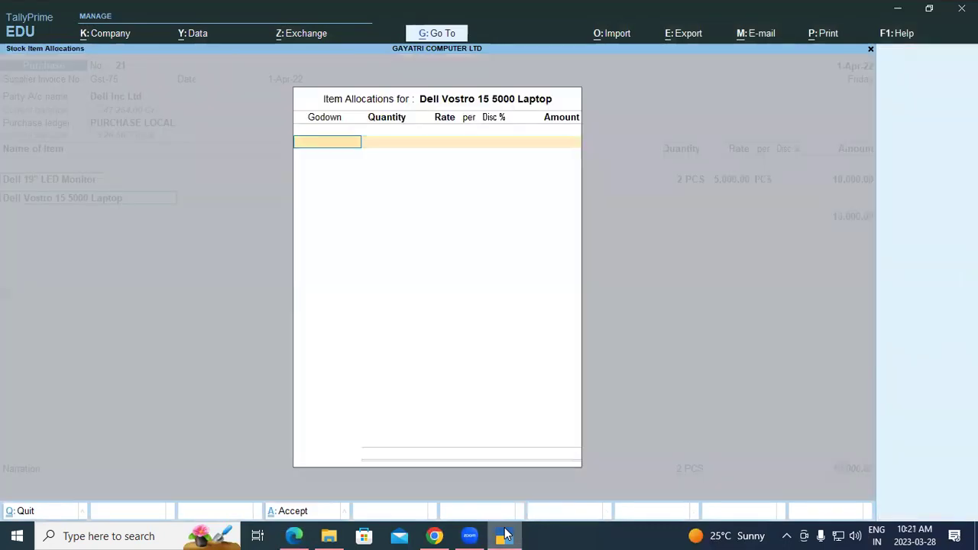
- Allocate 1 PCS of the laptop to the WARE HOUSE godown at a rate of 30000 per PCS, without an item discount
key("Return")
type("1")
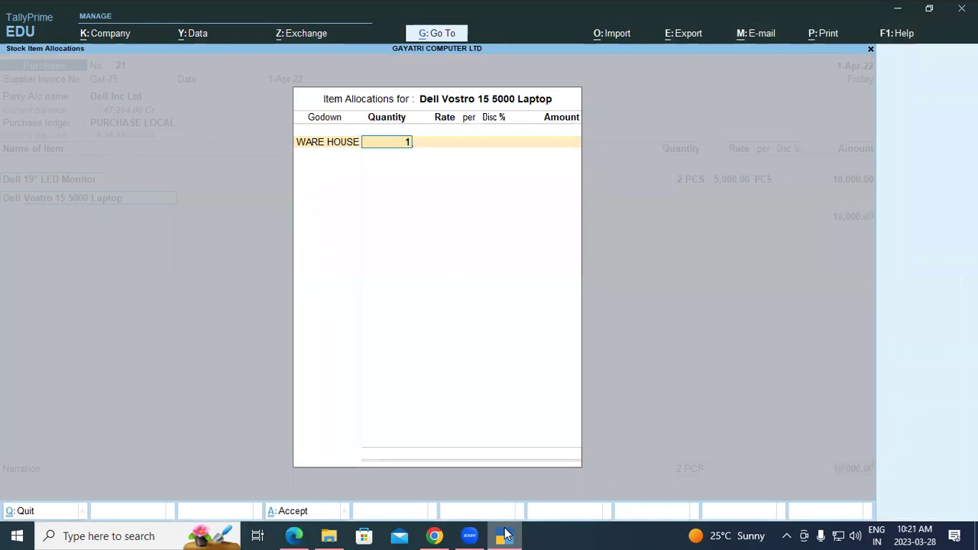
key("Return")
type("30000")
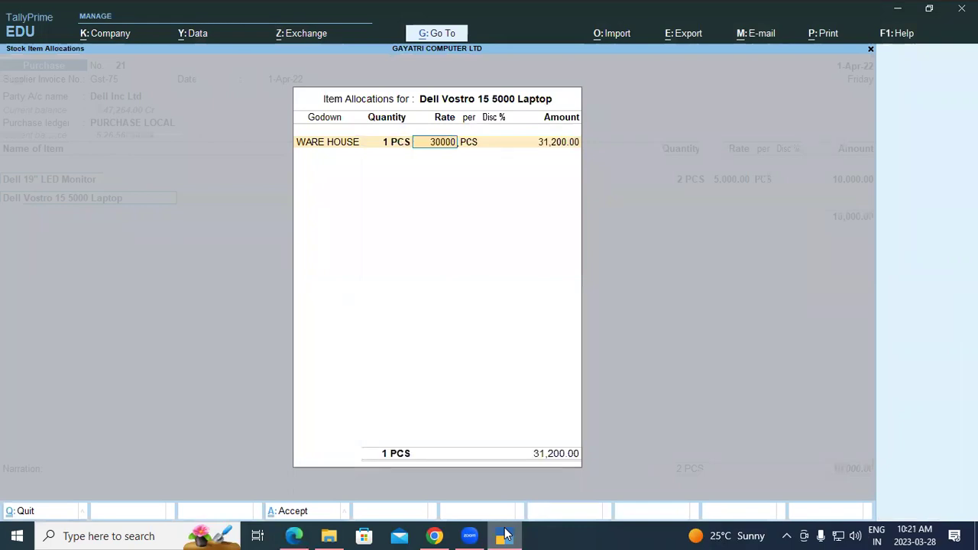
key("Return")
key("Return")
key("Return")
key("Return")
key("Return")
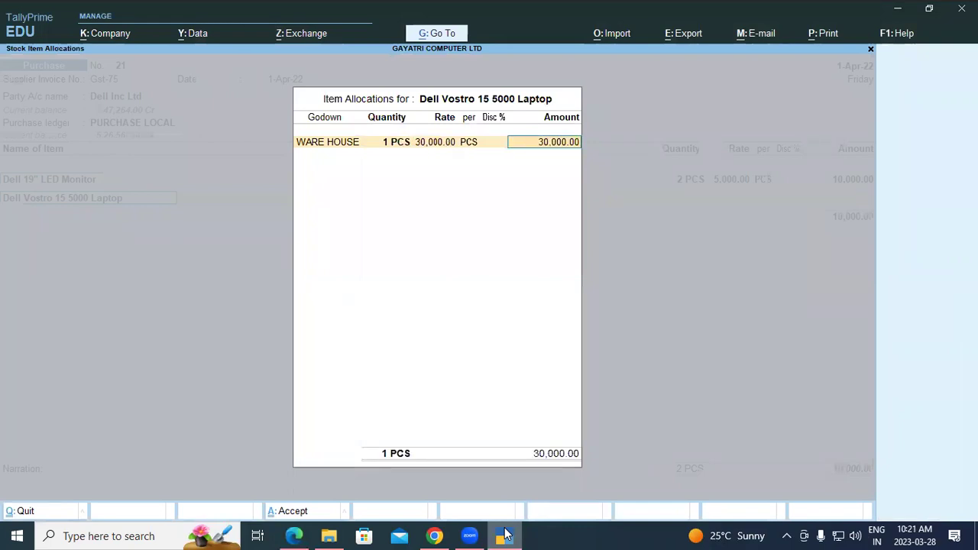
key("Return")
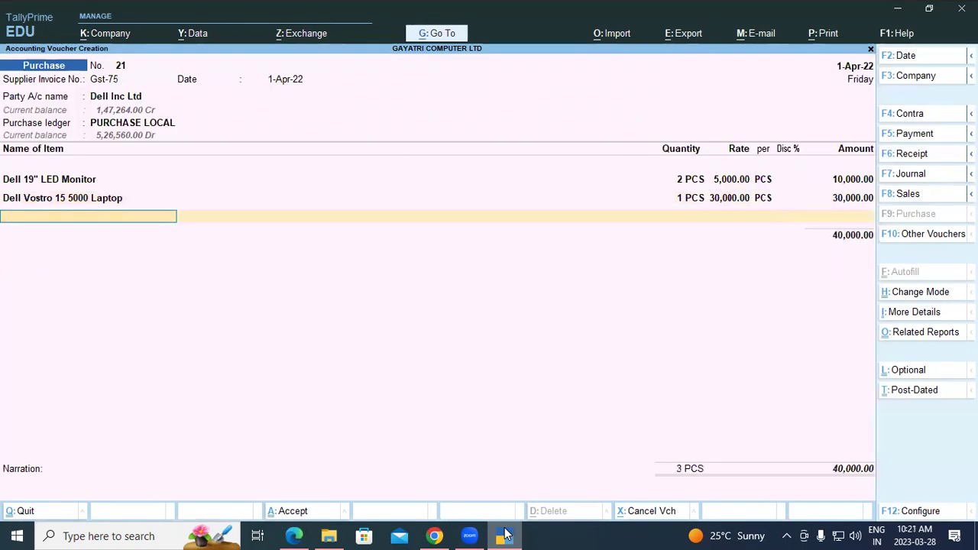
- End the item list, check the discount in exercise 20 of the PDF, and add Discount Received at 5% to the TallyPrime voucher
key("Return")
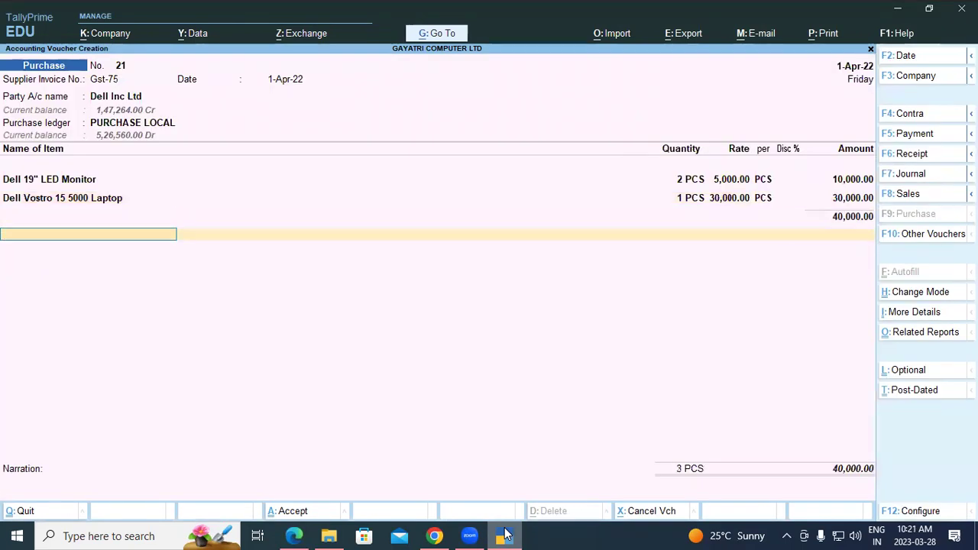
left_click(292, 536)
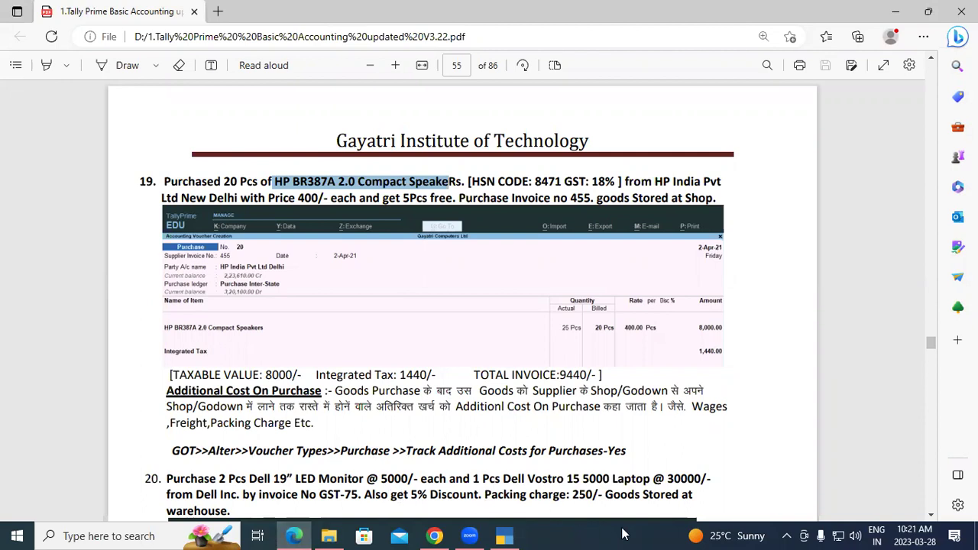
left_click(505, 536)
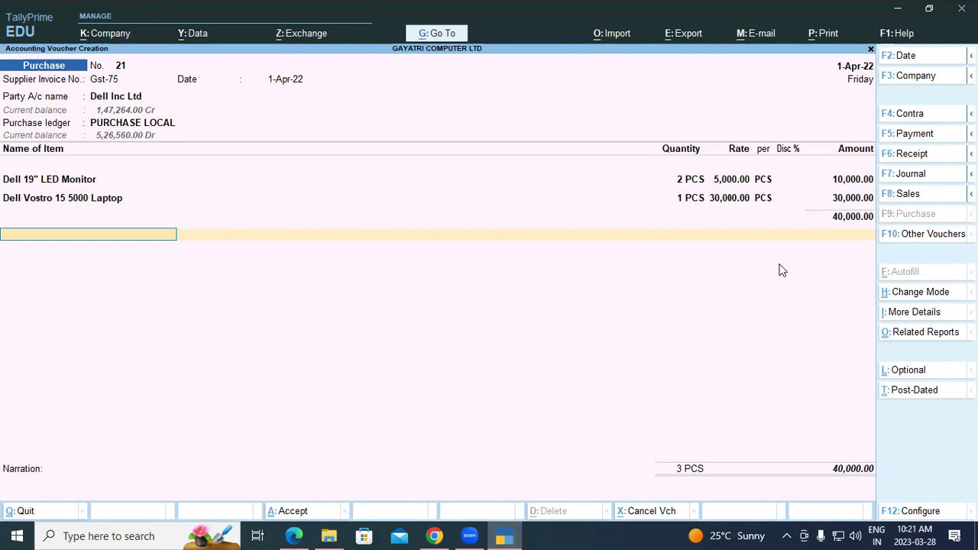
type("Di")
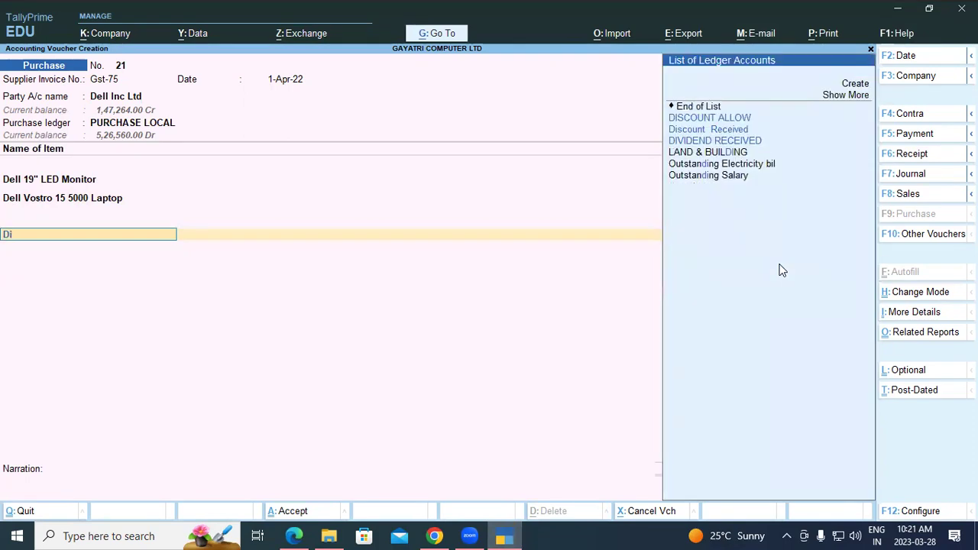
key("Down")
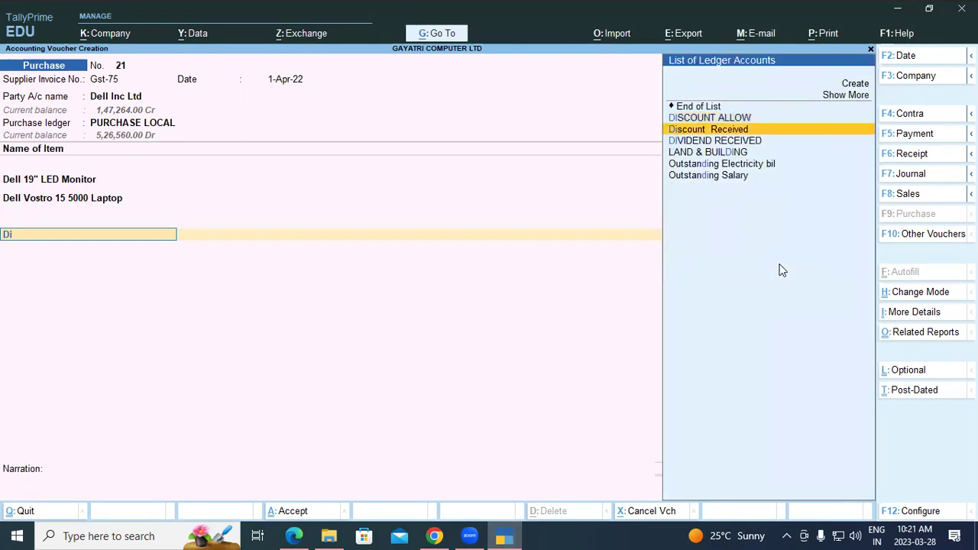
key("Return")
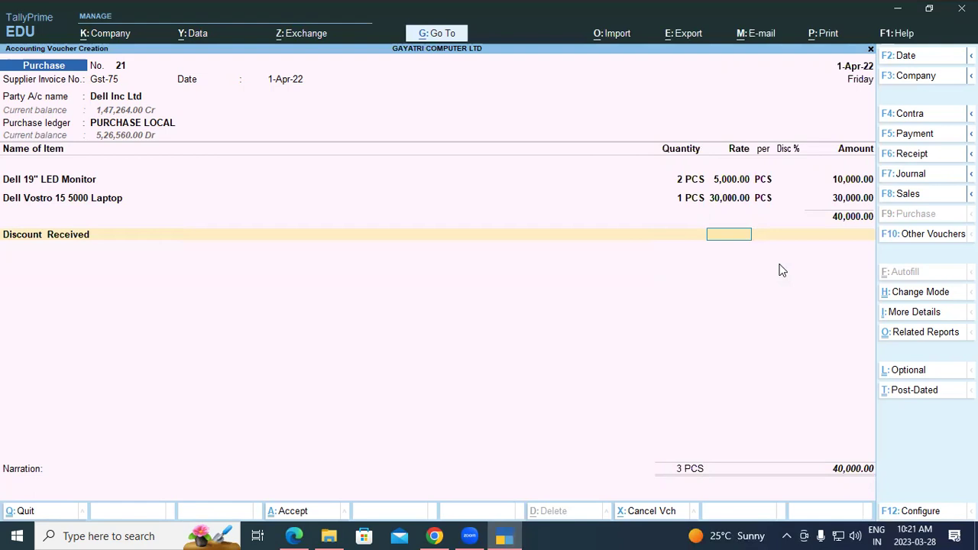
type("5")
key("Return")
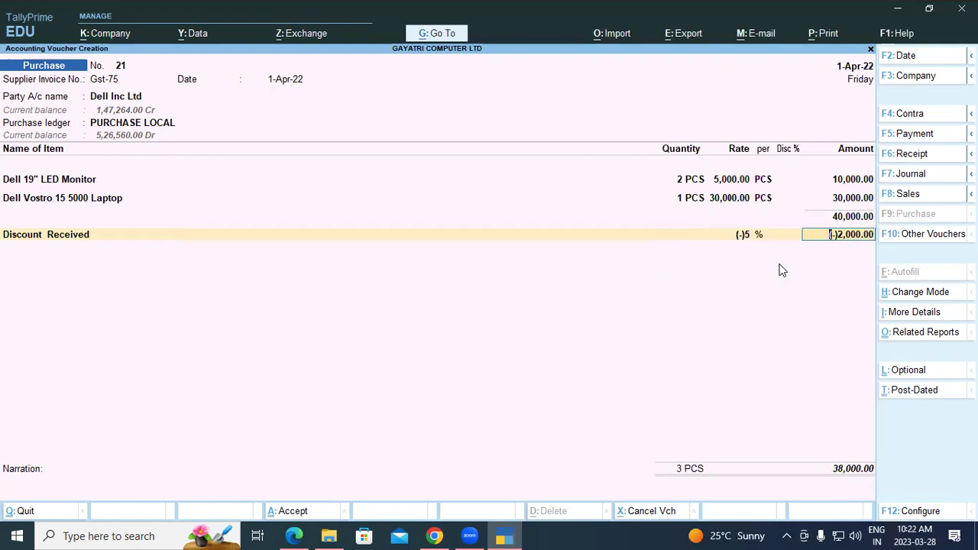
key("Return")
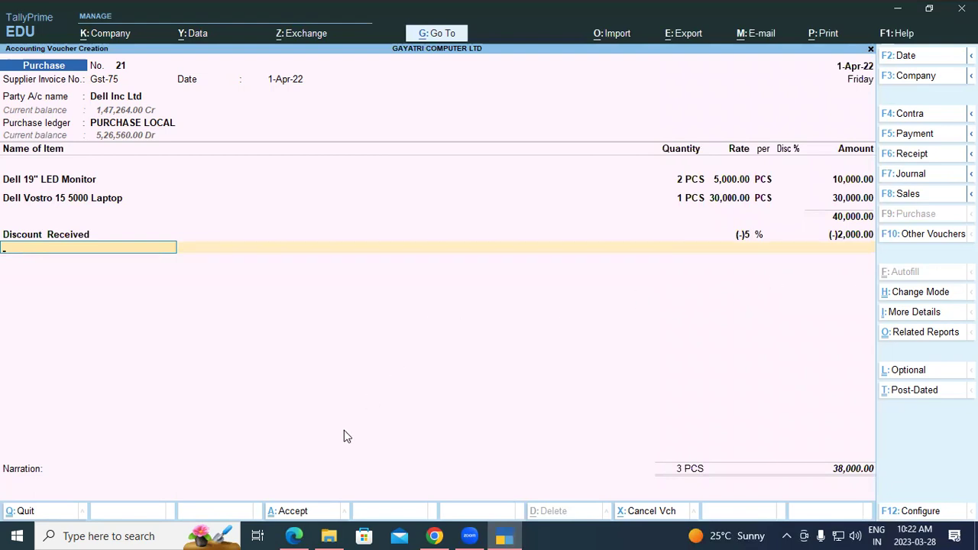
- Check the packing charge in the PDF and start a new ledger named Packing Charge from the TallyPrime voucher, without an alias
left_click(293, 536)
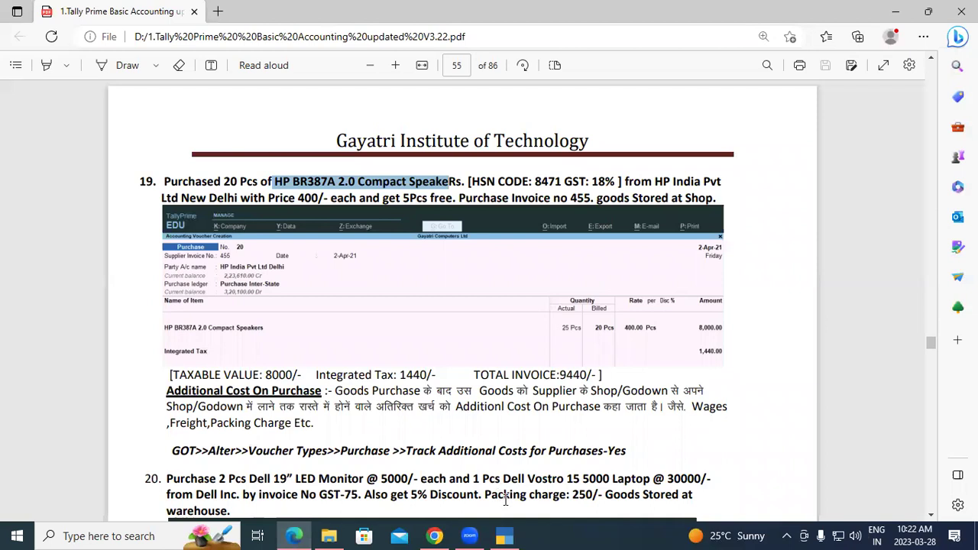
left_click(514, 534)
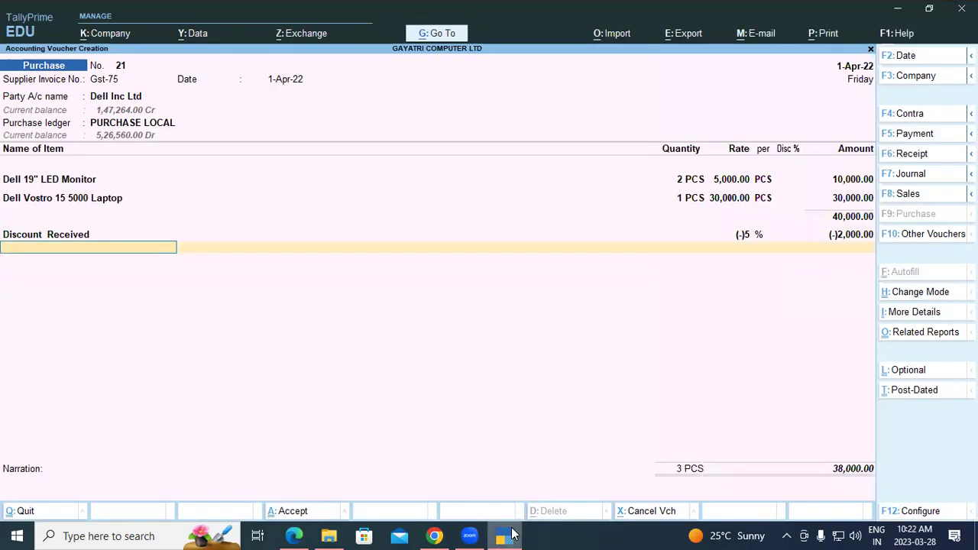
key("alt+c")
type("Packin")
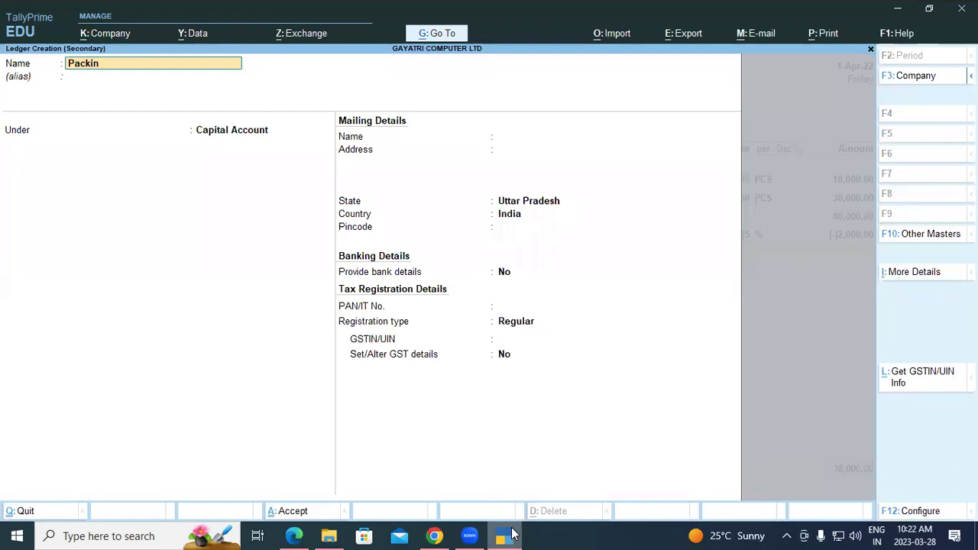
type("g Charge")
key("Return")
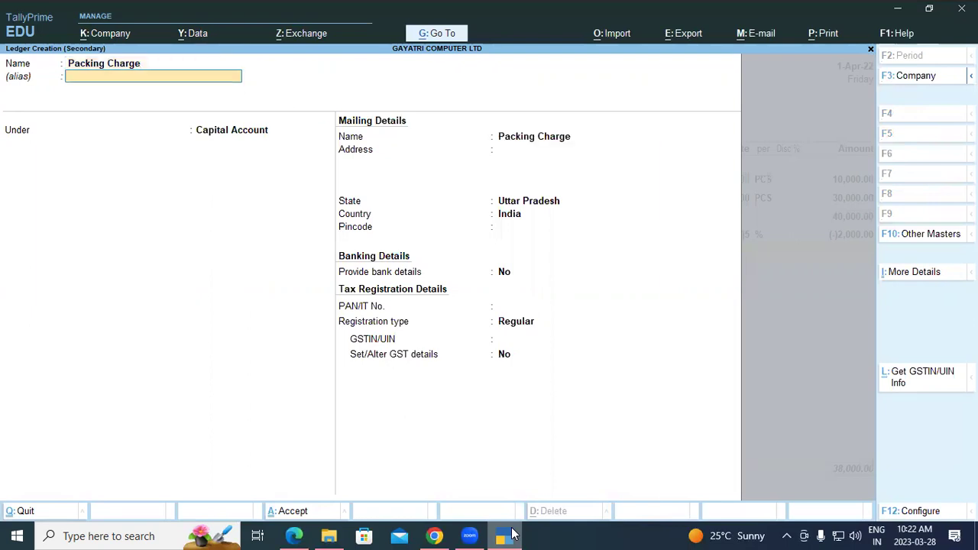
key("Return")
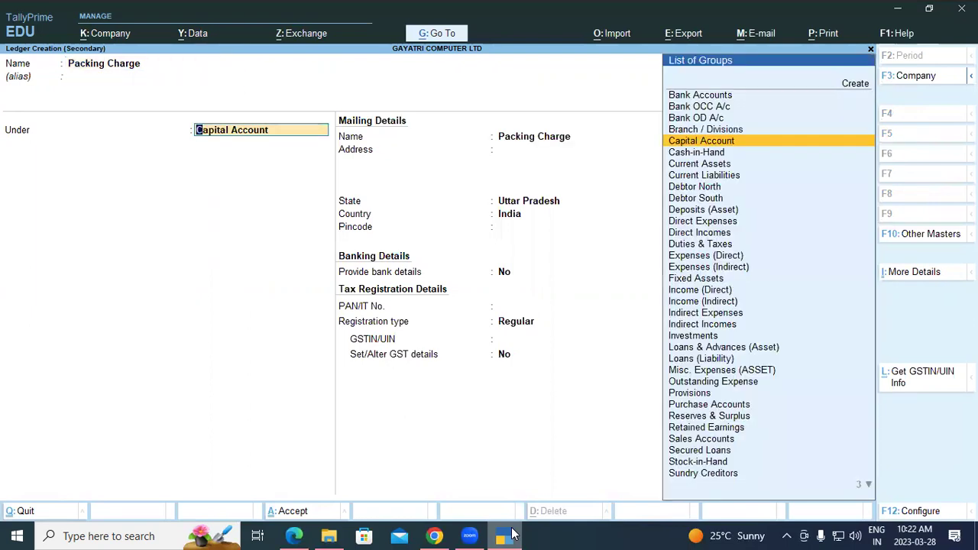
- Place the Packing Charge ledger under Indirect Expenses, with GST applicable and Goods as the type of supply
type("in")
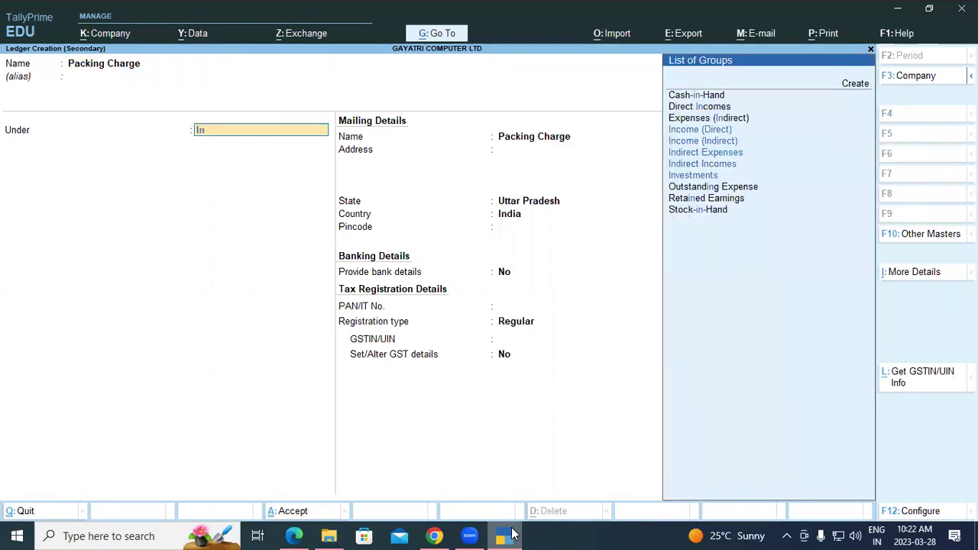
key("Up")
key("Up")
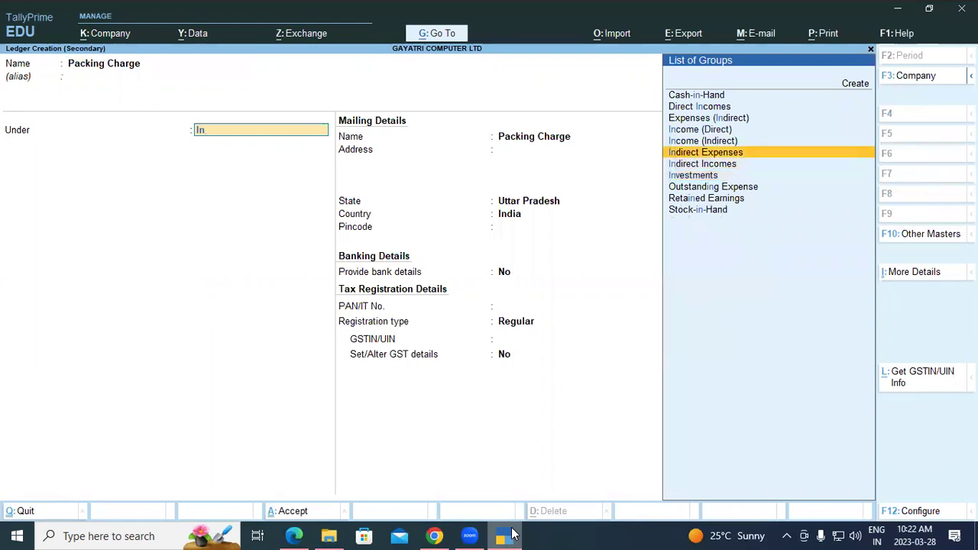
key("Return")
key("Return")
key("Return")
key("Return")
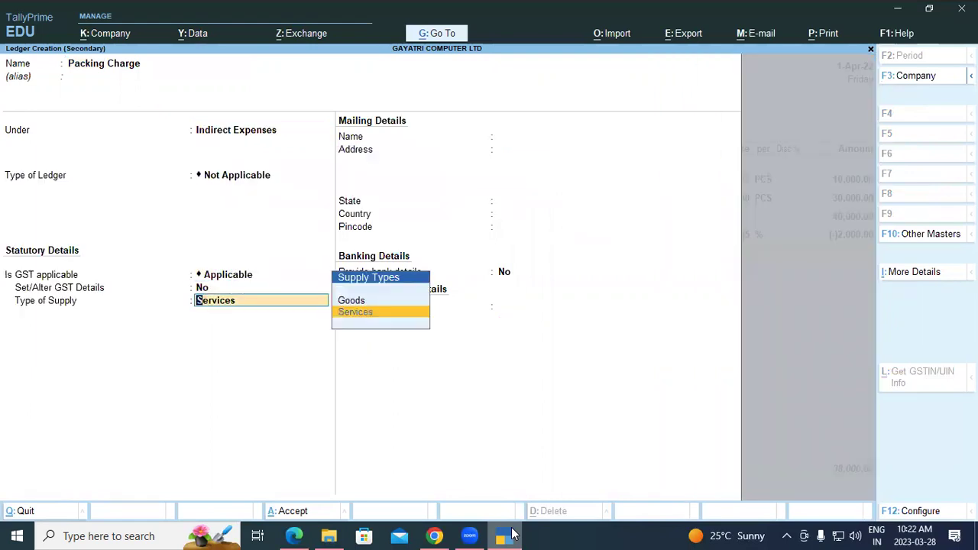
key("Up")
key("Return")
key("Return")
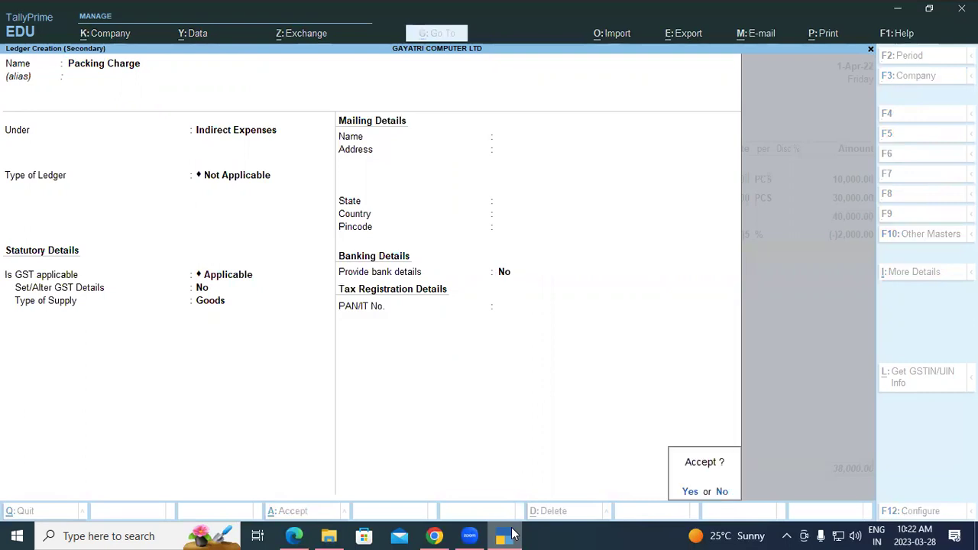
- Save the new ledger and enter a packing charge of 250 in the voucher
key("Return")
key("Return")
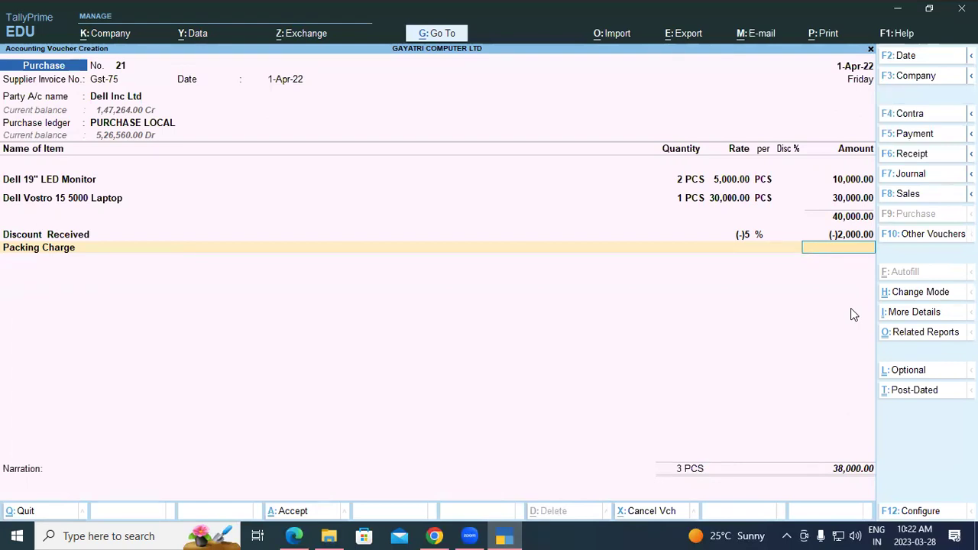
type("250")
key("Return")
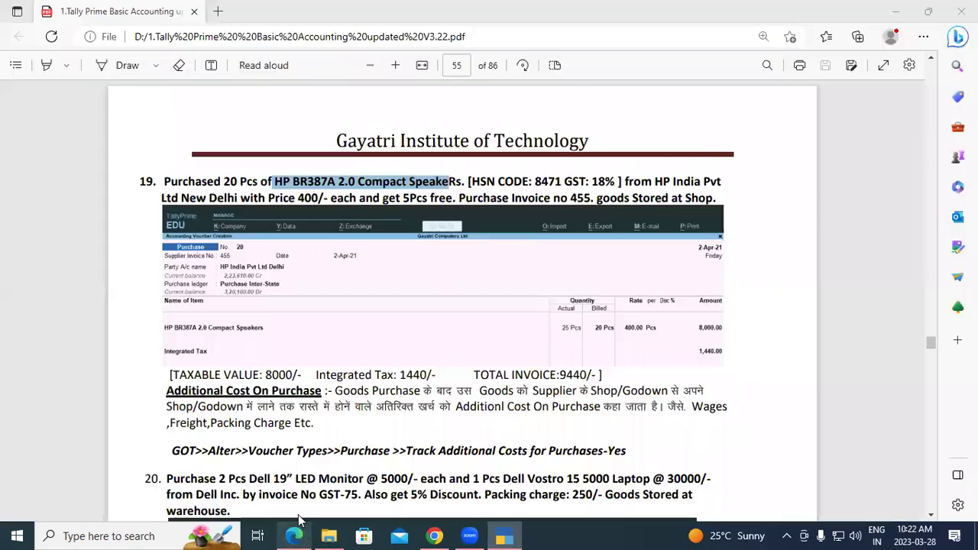
- Check the tax lines of the exercise 20 example in the PDF and add the CGST ledger to the TallyPrime voucher
left_click(293, 536)
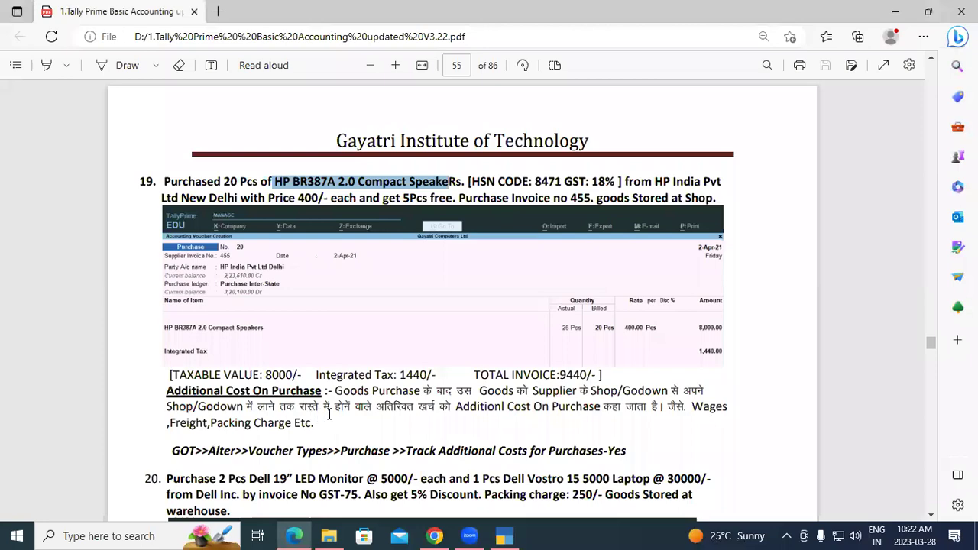
scroll(374, 434, "down", 3)
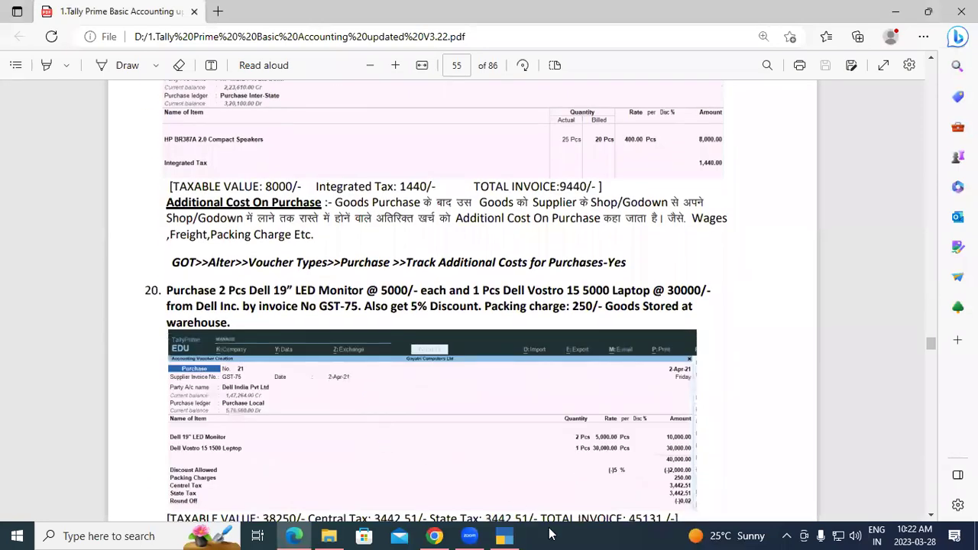
left_click(514, 536)
type("Cg")
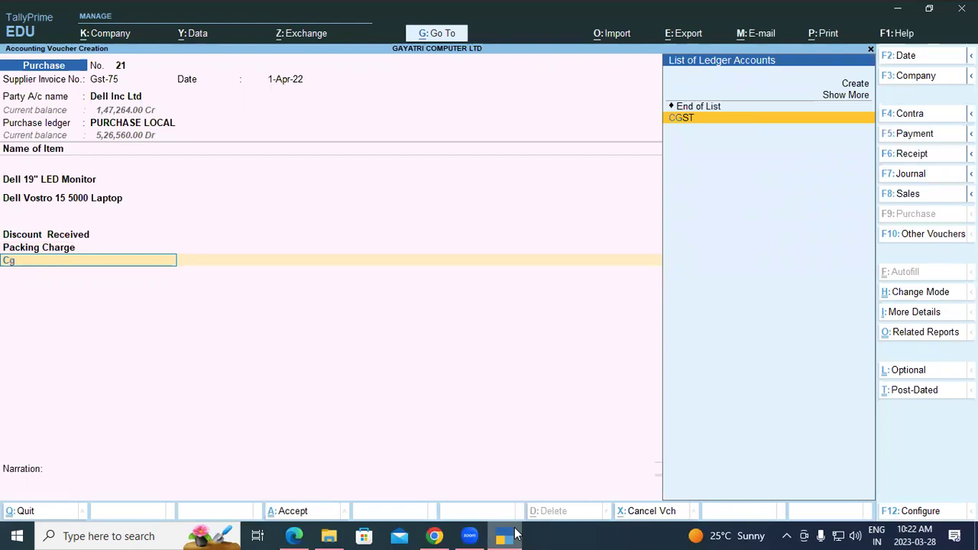
key("Return")
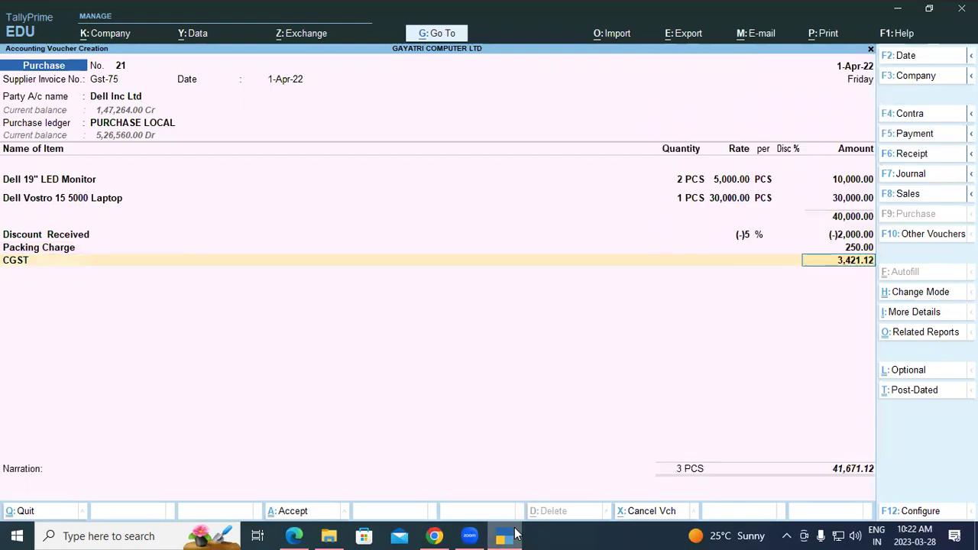
key("Return")
- Add the SGST and Round Off ledgers to the purchase voucher
type("S")
key("Return")
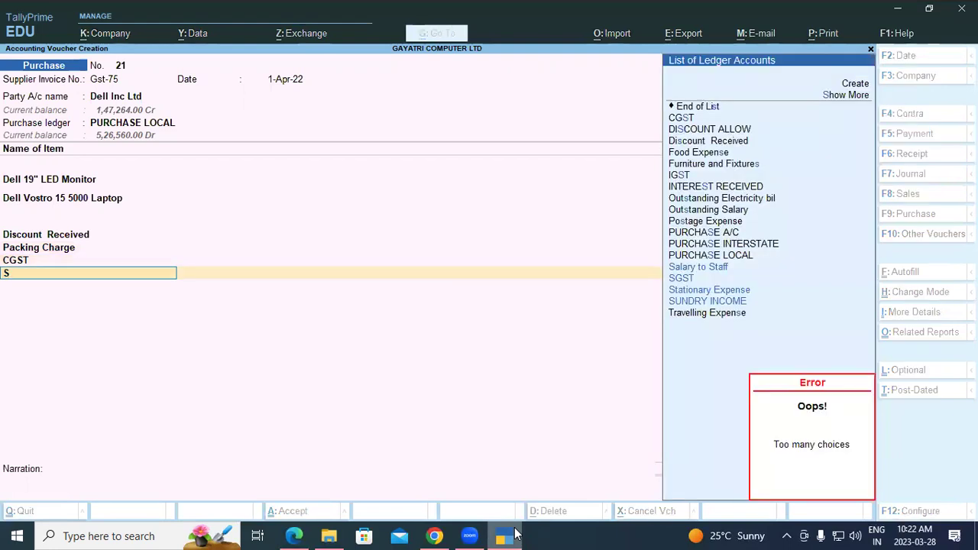
type("g")
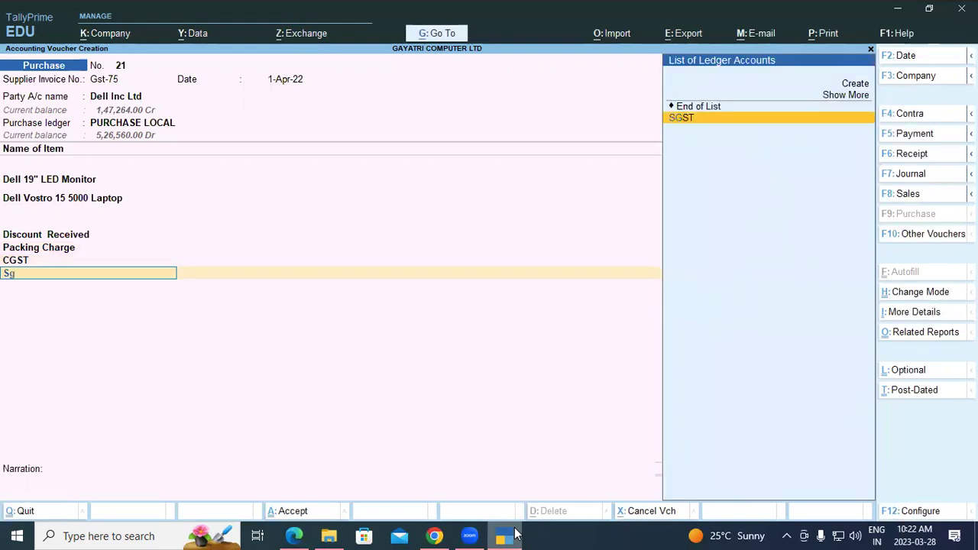
key("Return")
key("Return")
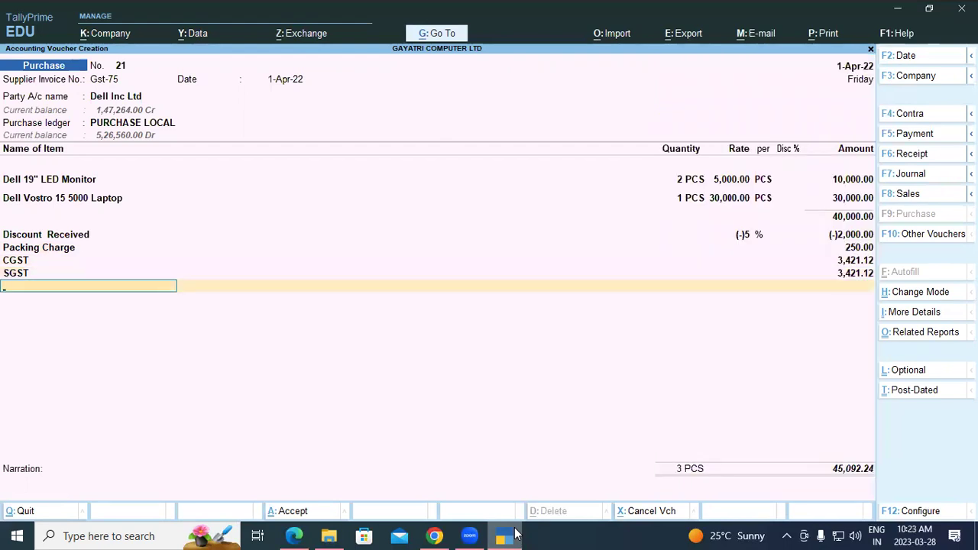
type("R")
key("Return")
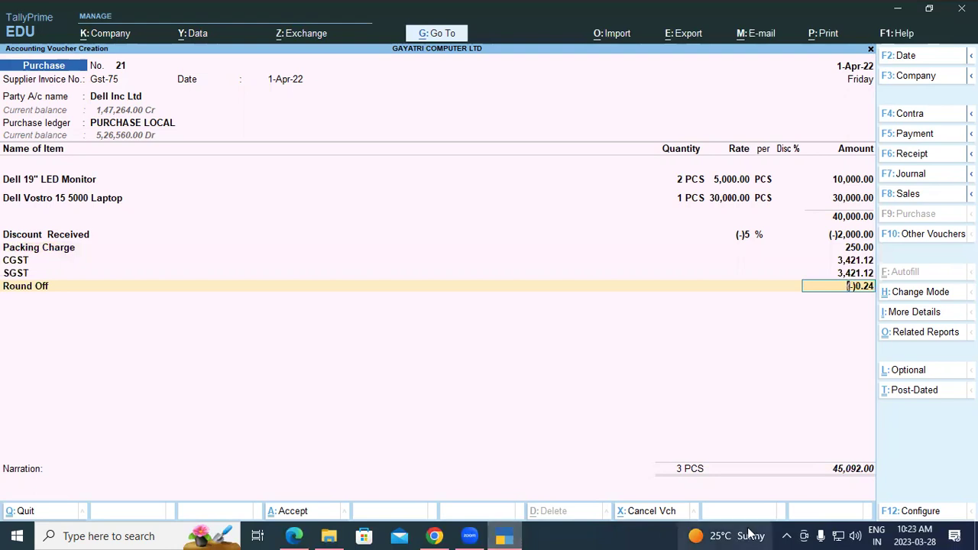
- Compare the voucher's tax amounts and invoice total with the exercise 20 solution in the PDF, returning to TallyPrime
left_click(294, 536)
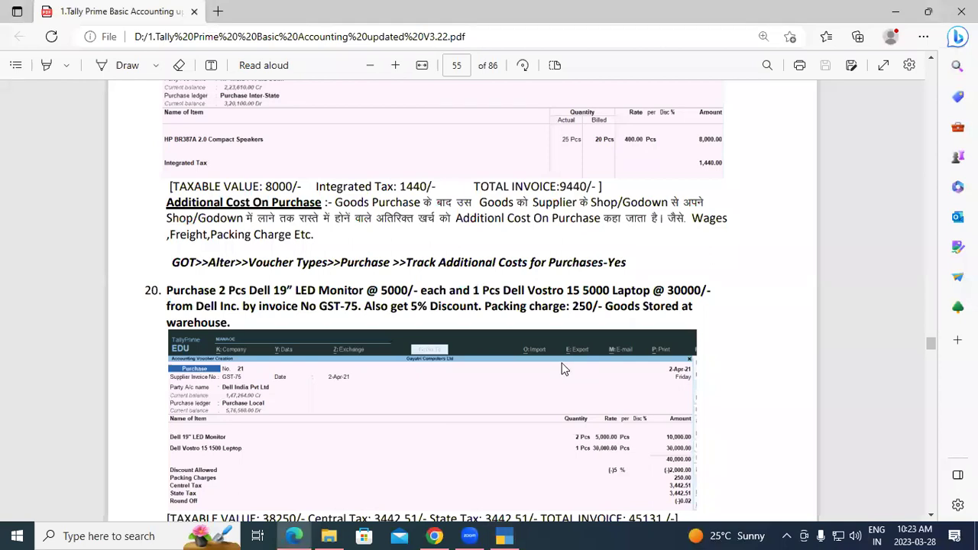
scroll(561, 369, "down", 3)
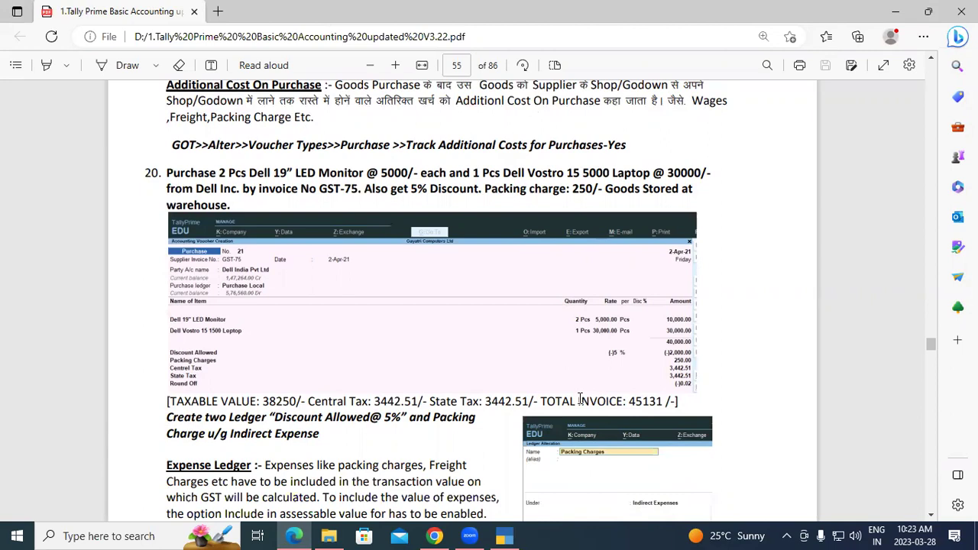
left_click(509, 535)
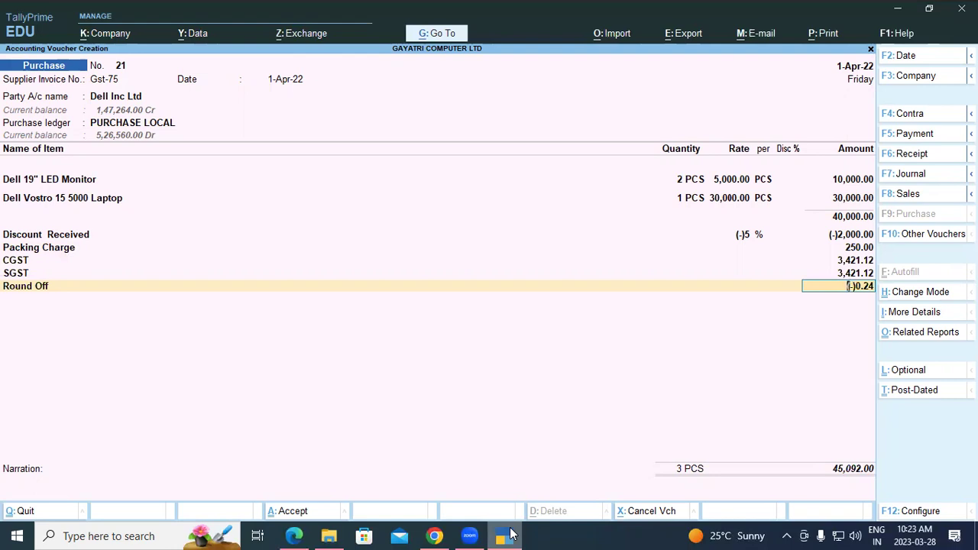
left_click(297, 536)
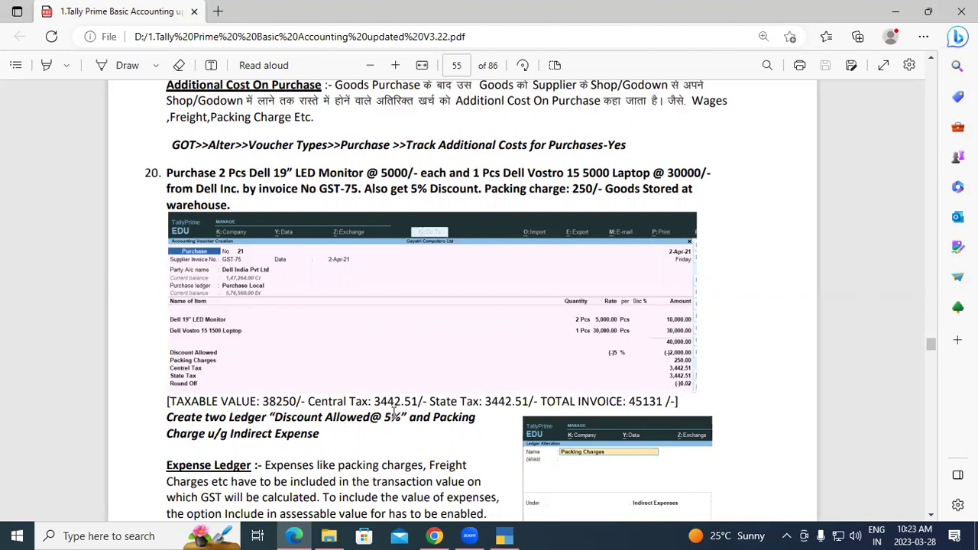
left_click(504, 536)
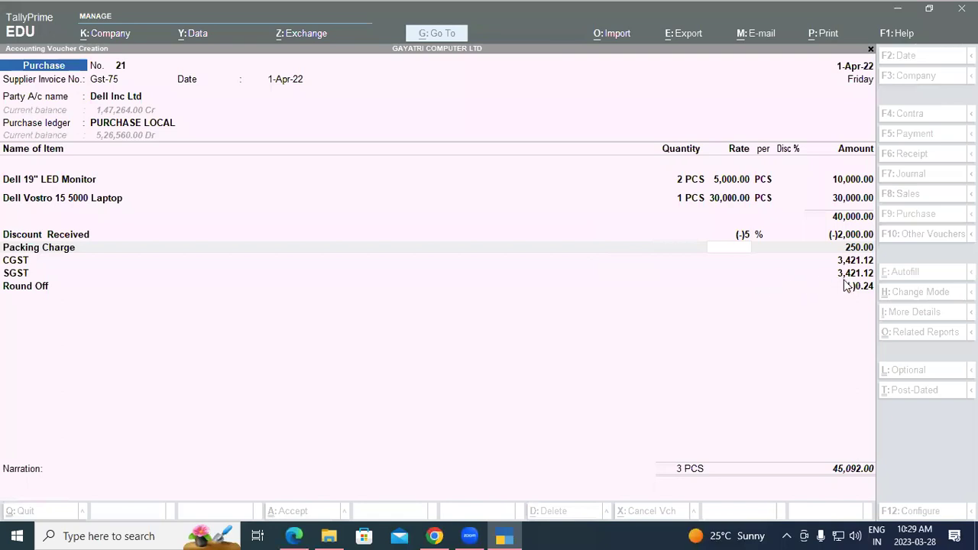
- Alter the Packing Charge ledger from the purchase voucher, setting Is GST applicable to Not Applicable
left_click(35, 246)
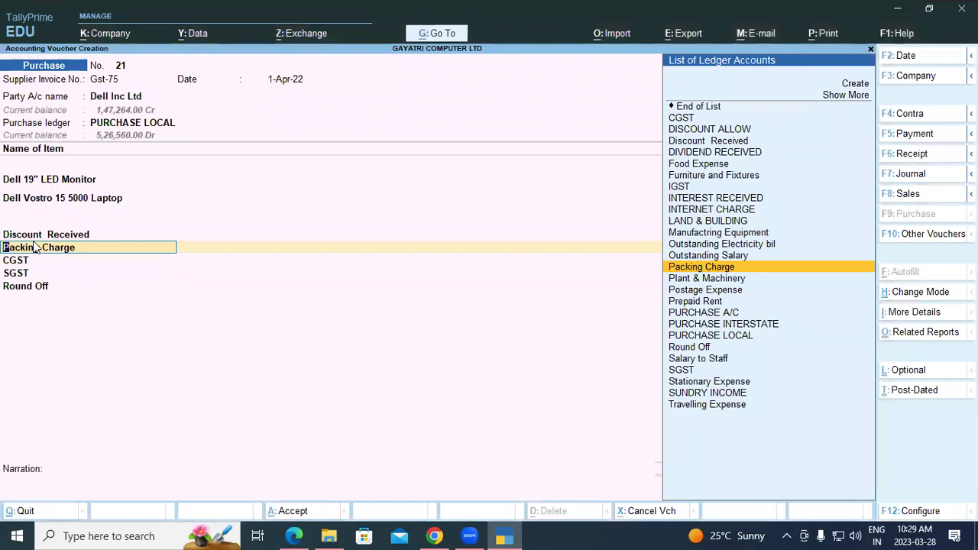
key("ctrl")
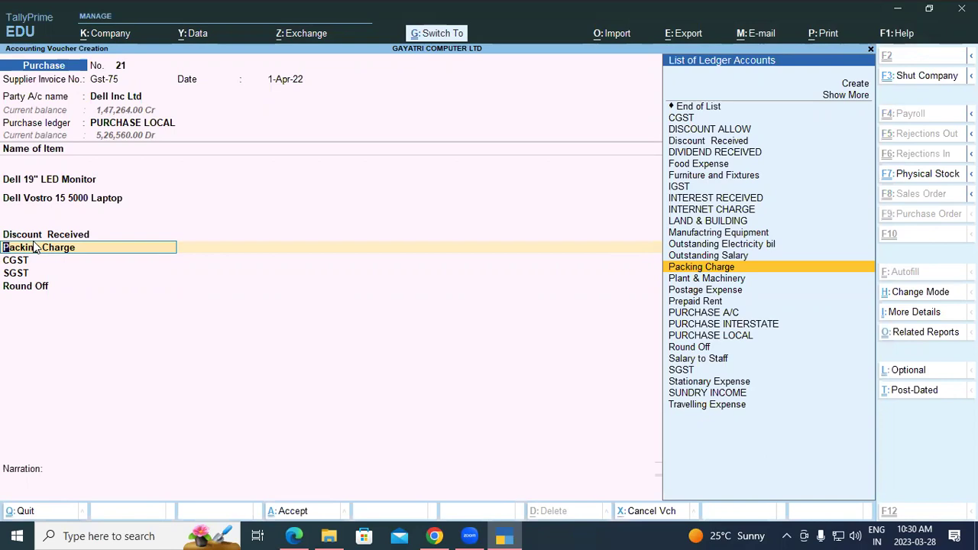
key("ctrl+Return")
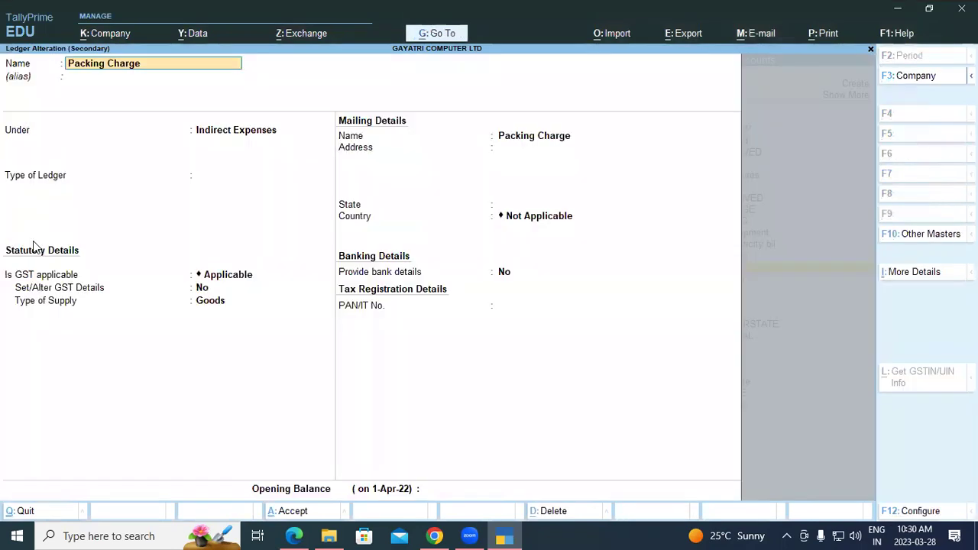
key("Return")
key("Return")
key("Return")
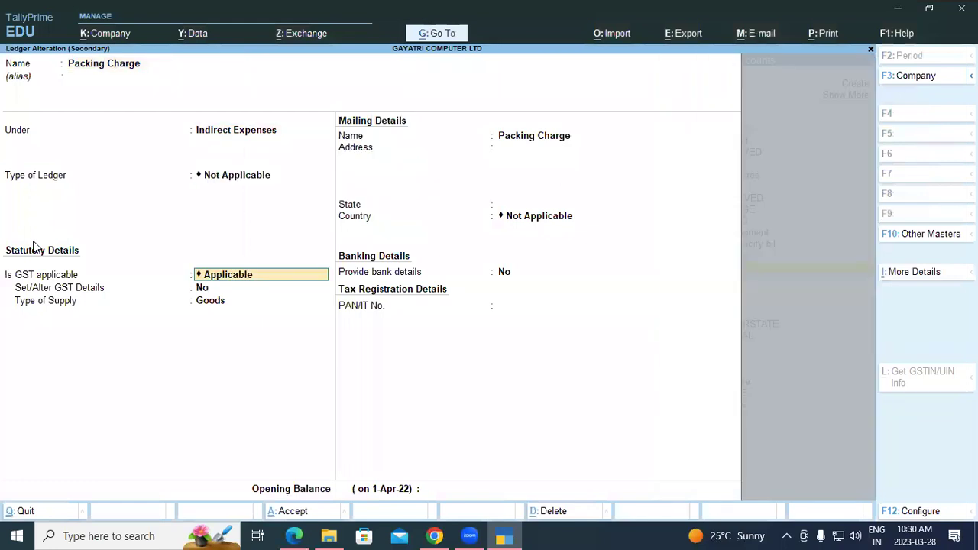
key("Down")
key("Down")
key("Return")
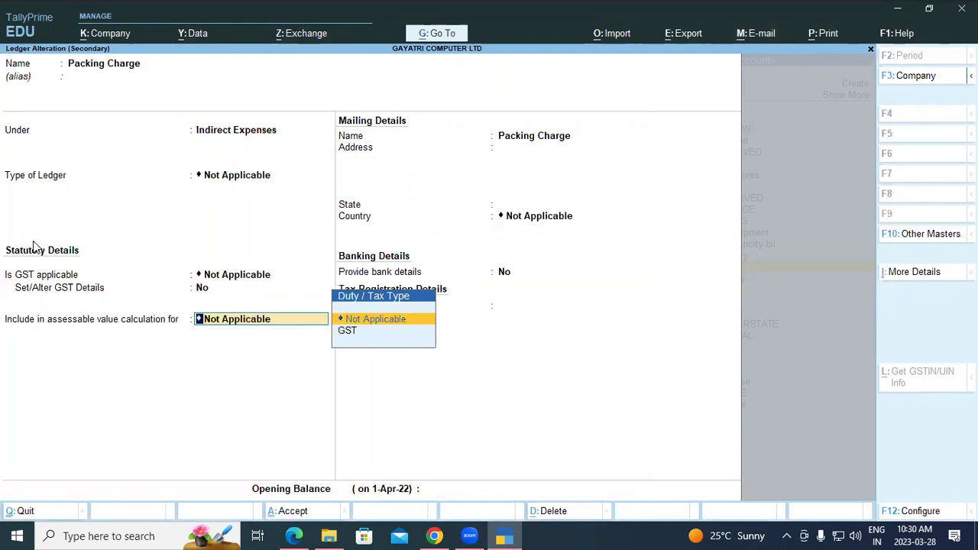
- Include the ledger in the assessable value calculation for GST, appropriate to Goods and based on value, and save it
key("Down")
key("Return")
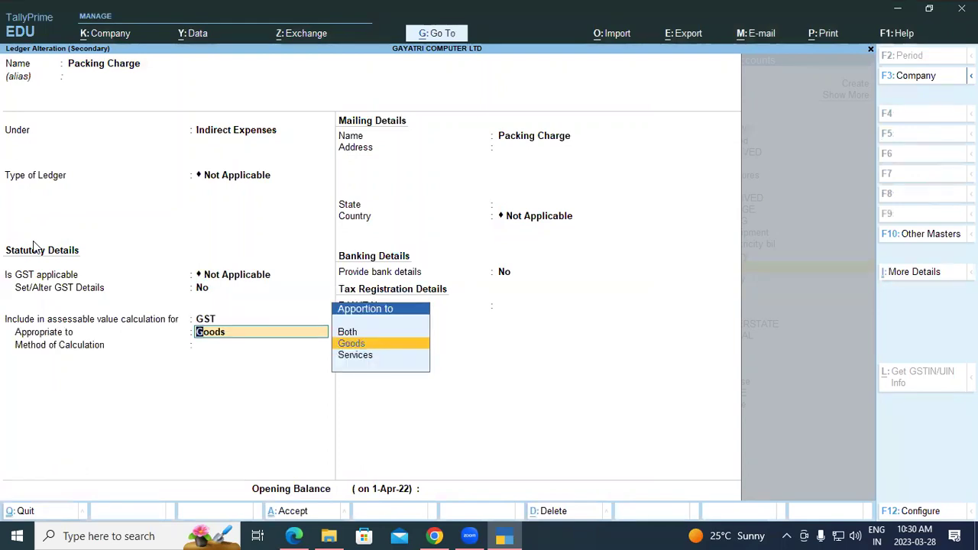
key("Return")
key("Down")
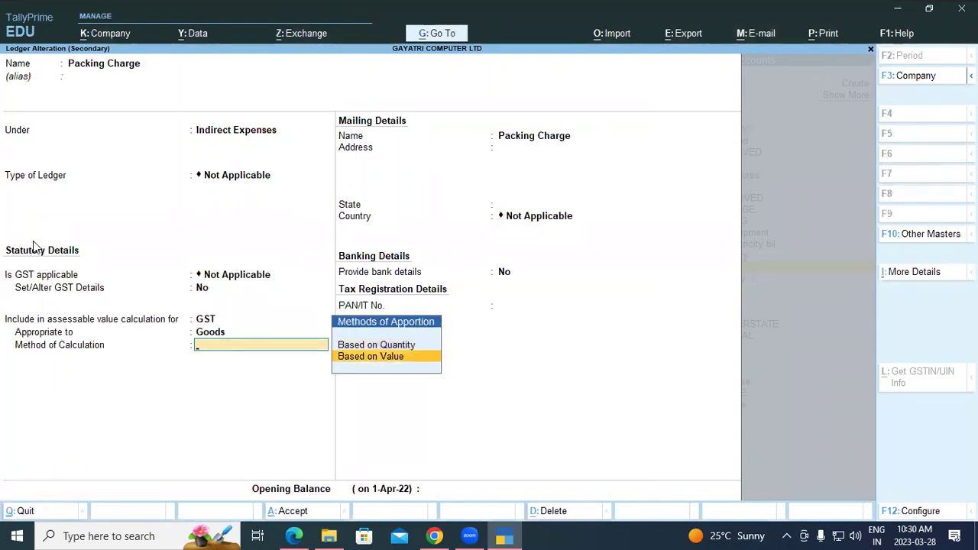
key("Return")
key("Return")
key("Return")
key("Return")
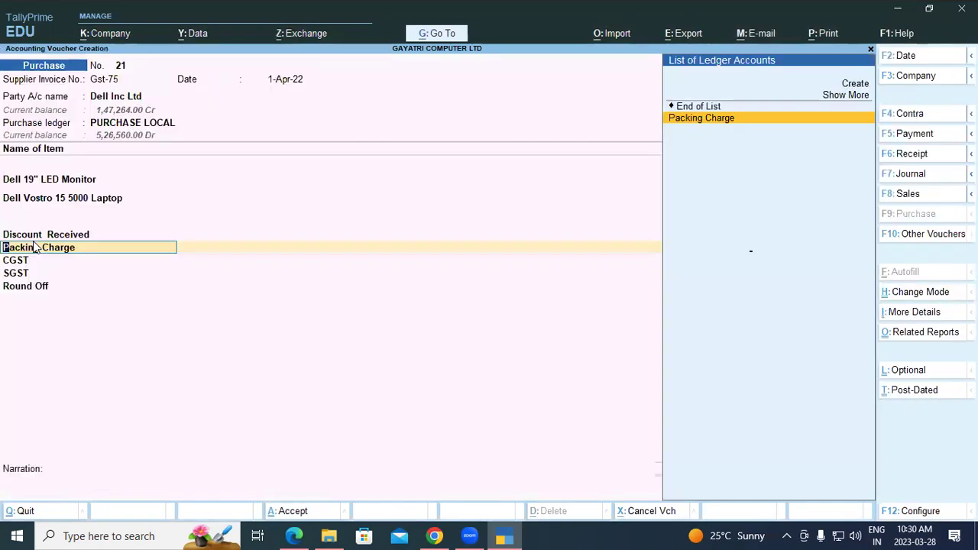
- Reconfirm the Packing Charge, CGST, SGST and Round Off lines so the voucher's taxes are recalculated
key("Return")
key("Return")
key("Return")
key("Return")
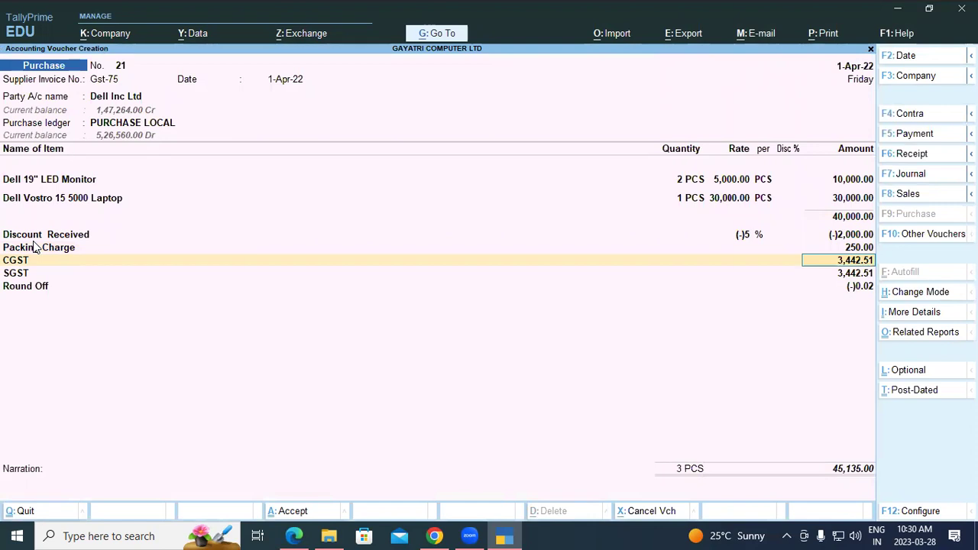
key("Return")
key("Return")
key("Return")
key("Return")
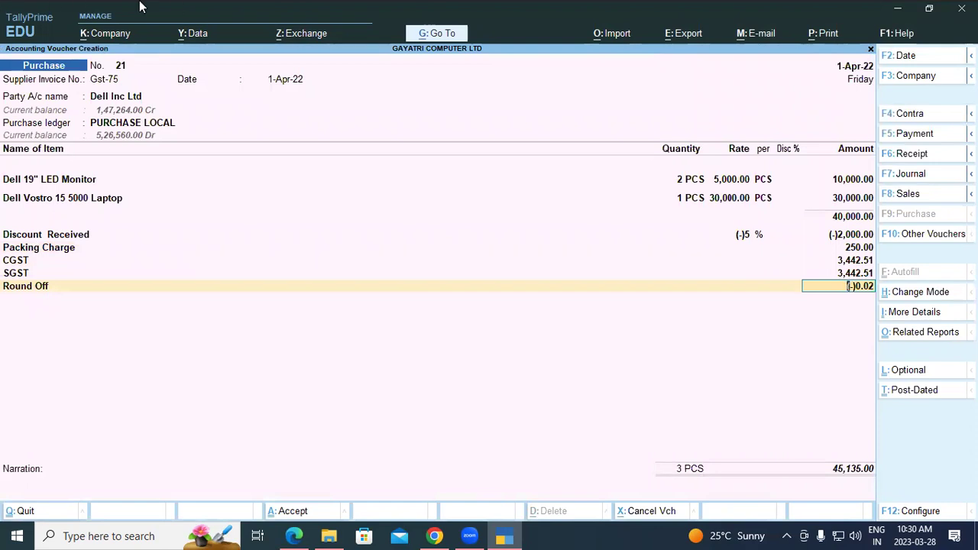
key("Return")
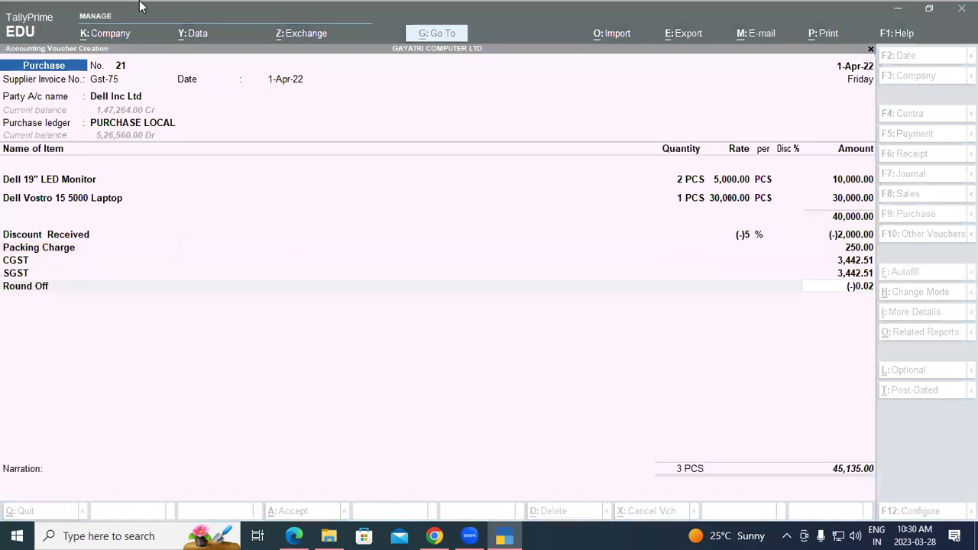
- Review the Packing Charge ledger's statutory details from its voucher line and save the purchase voucher
left_click(34, 250)
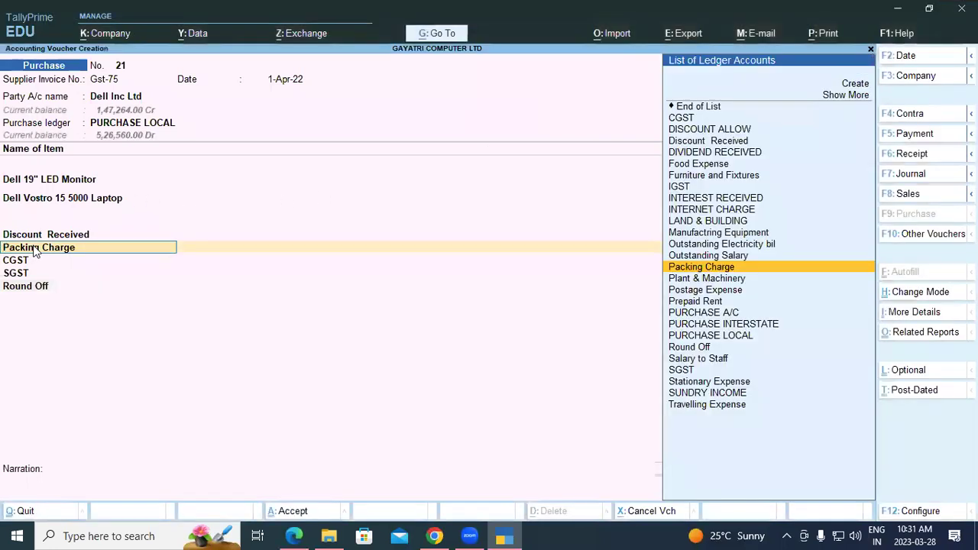
key("ctrl+Return")
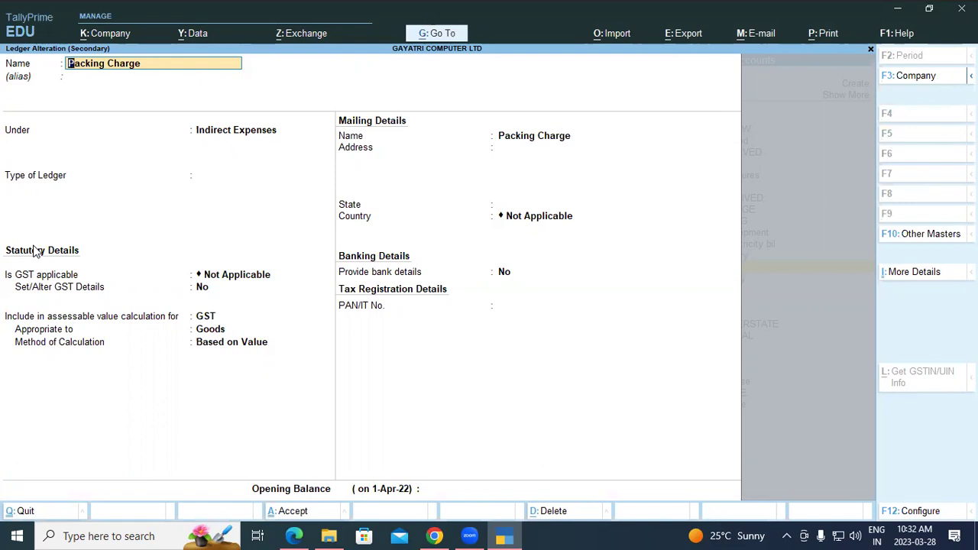
key("ctrl+a")
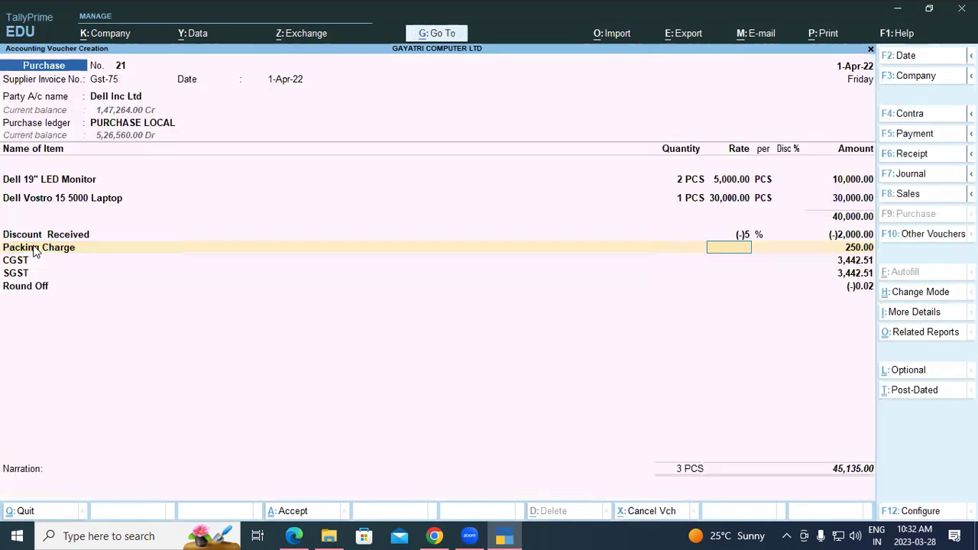
key("ctrl")
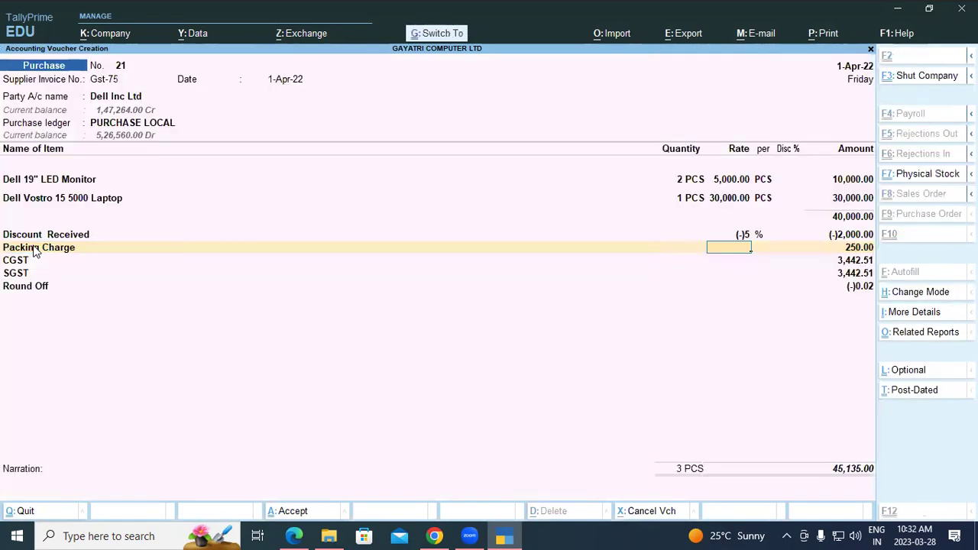
key("ctrl+a")
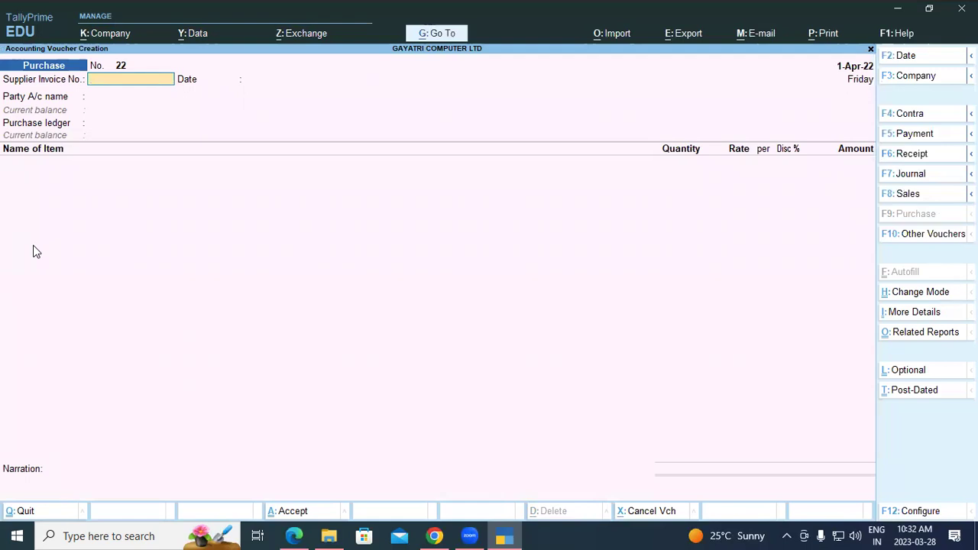
- Reopen purchase voucher 21, examine the Packing Charge ledger's assessable value settings, and save the ledger and voucher again
key("Page_Up")
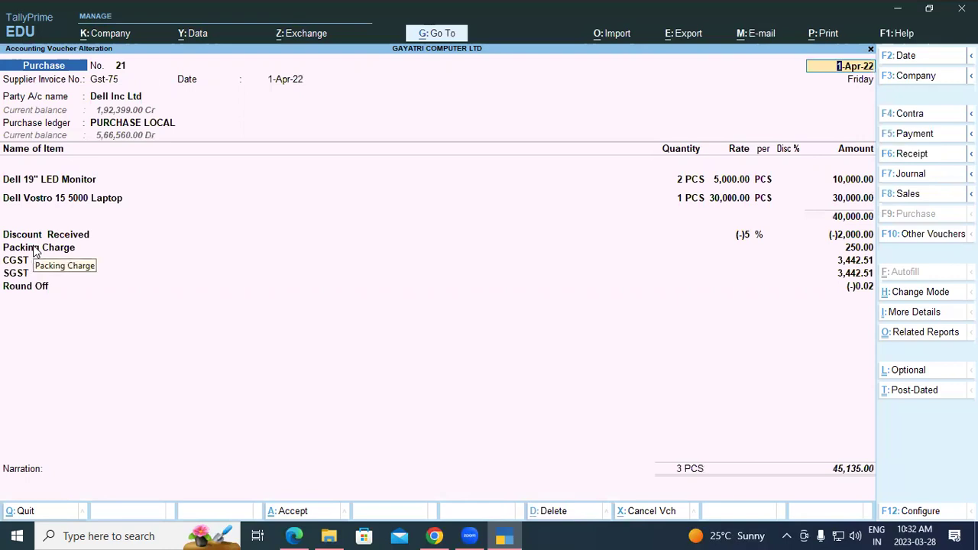
left_click(33, 250)
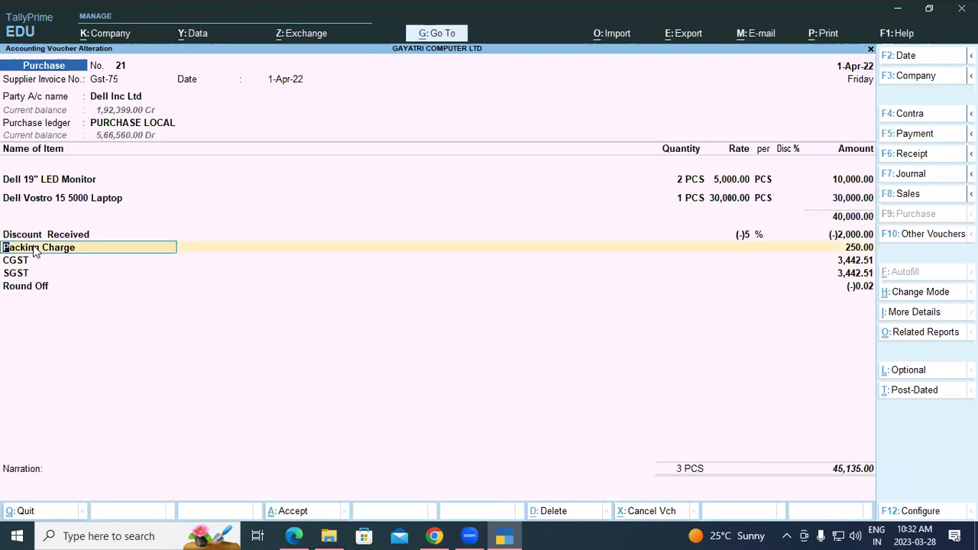
key("ctrl+Return")
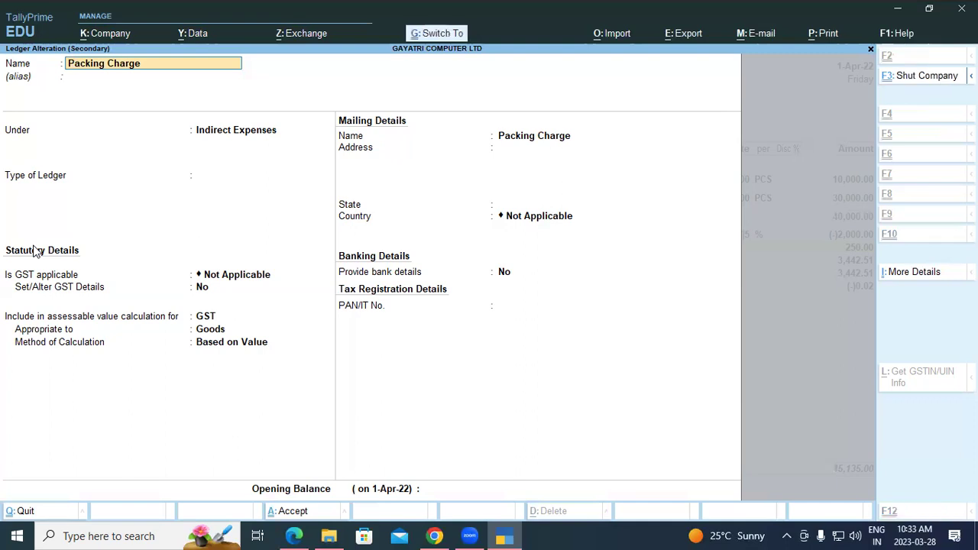
key("ctrl+a")
key("Return")
key("Return")
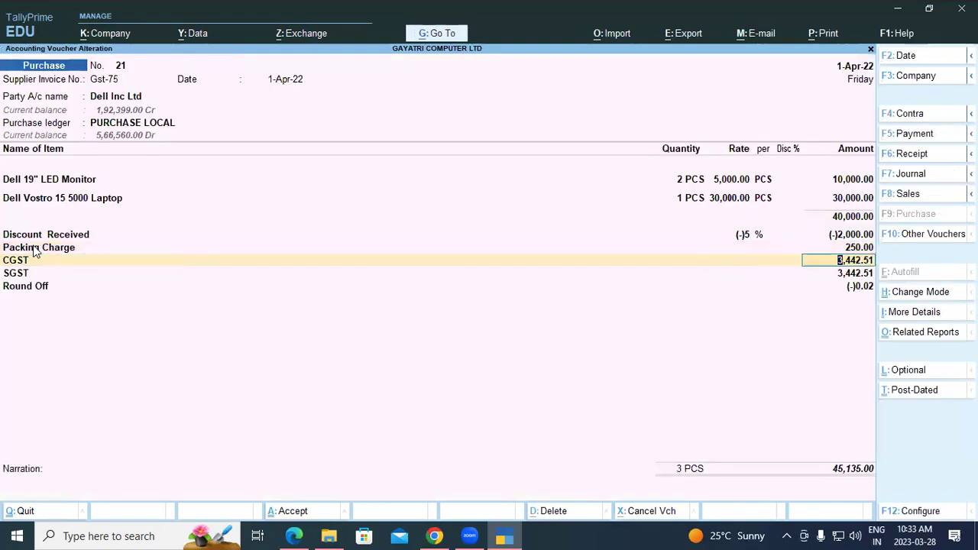
key("ctrl+a")
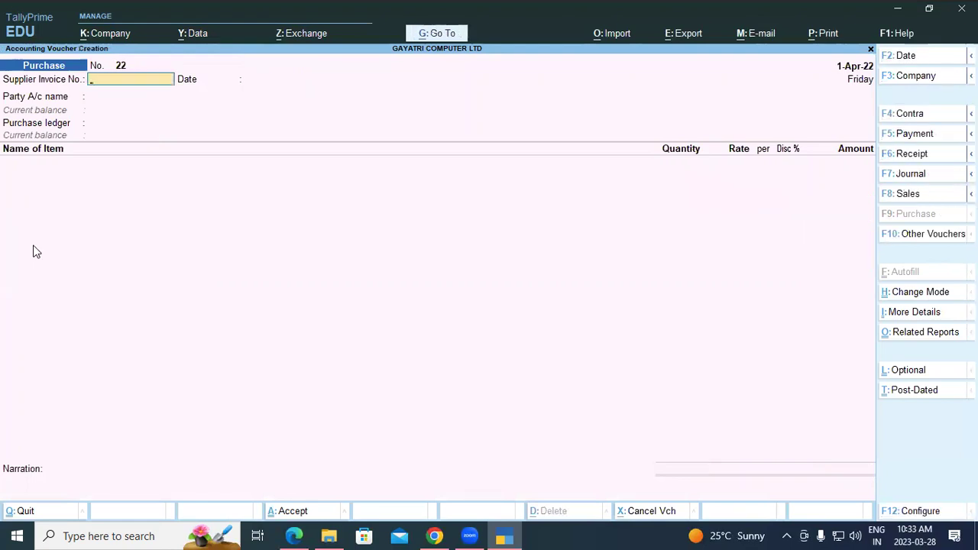
- Read the expense ledger explanation and exercise 21 in the PDF, returning to TallyPrime
left_click(304, 533)
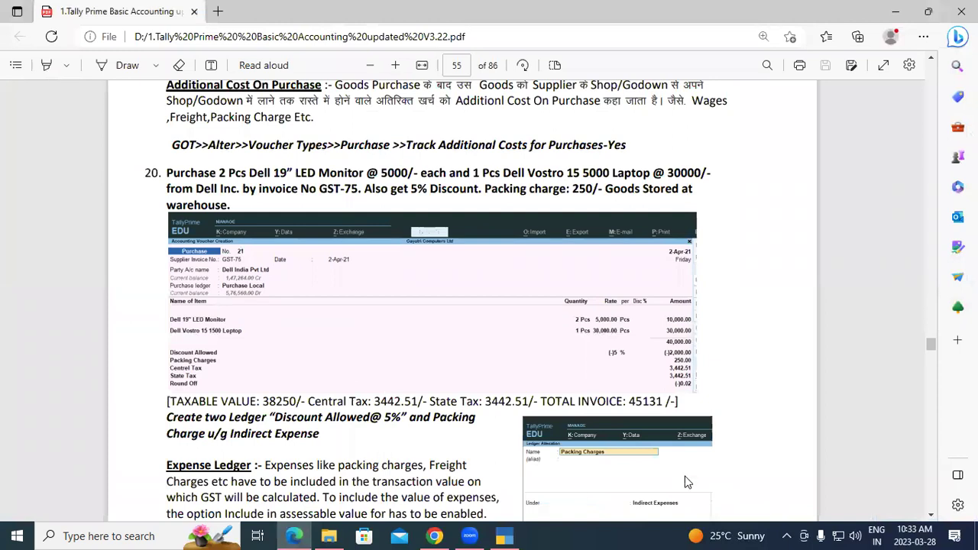
scroll(685, 481, "down", 5)
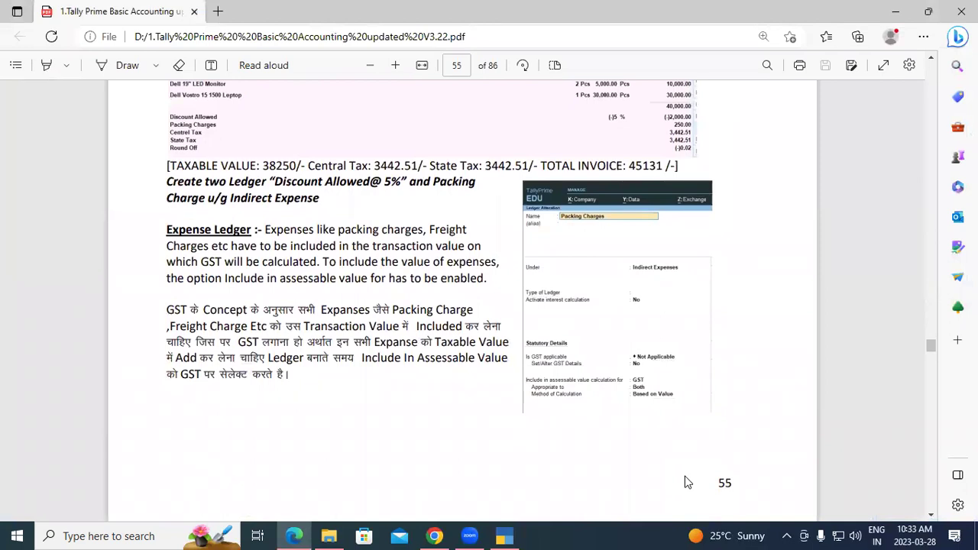
scroll(685, 481, "down", 1)
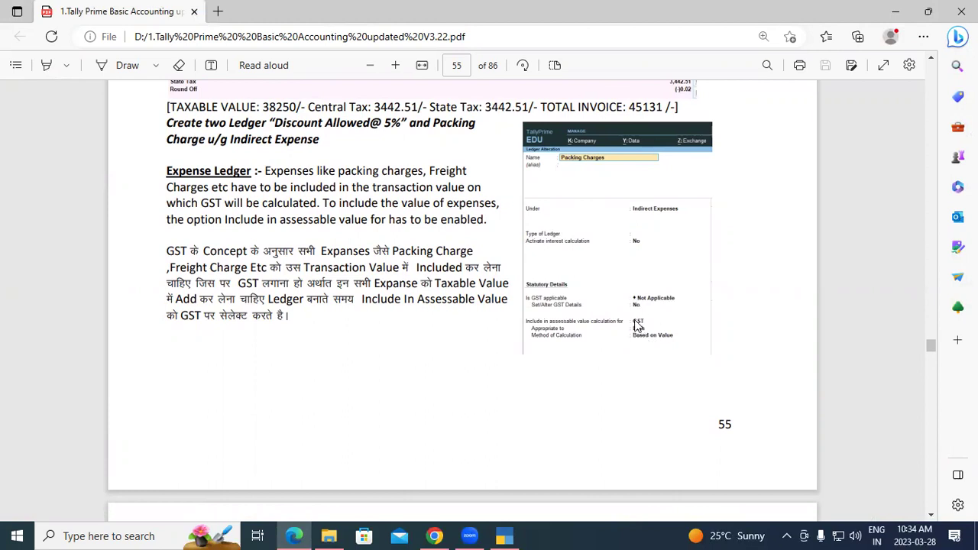
scroll(638, 325, "down", 4)
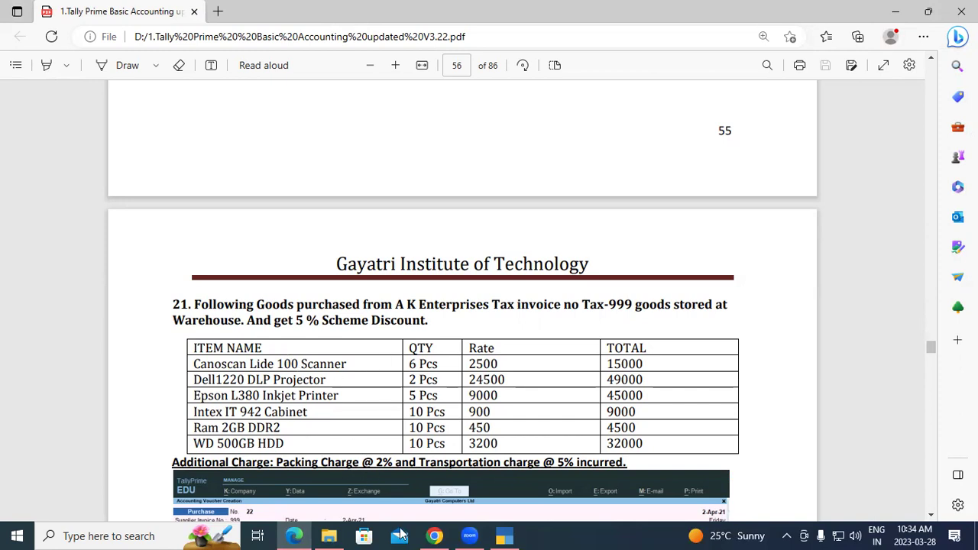
mouse_move(504, 535)
left_click(513, 534)
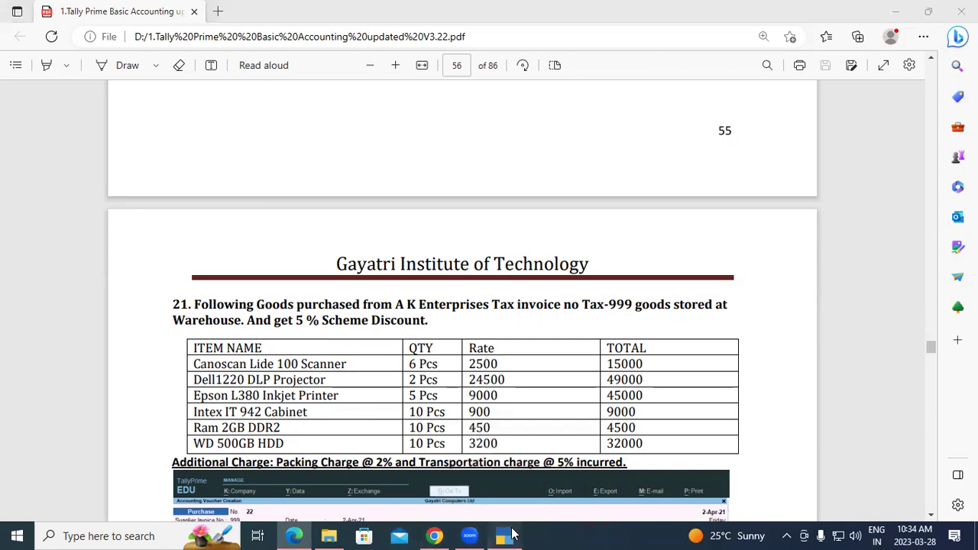
- Enter supplier invoice number Tax-999 in the new purchase voucher and choose M/s AK Enterprises as the party
type("Ta")
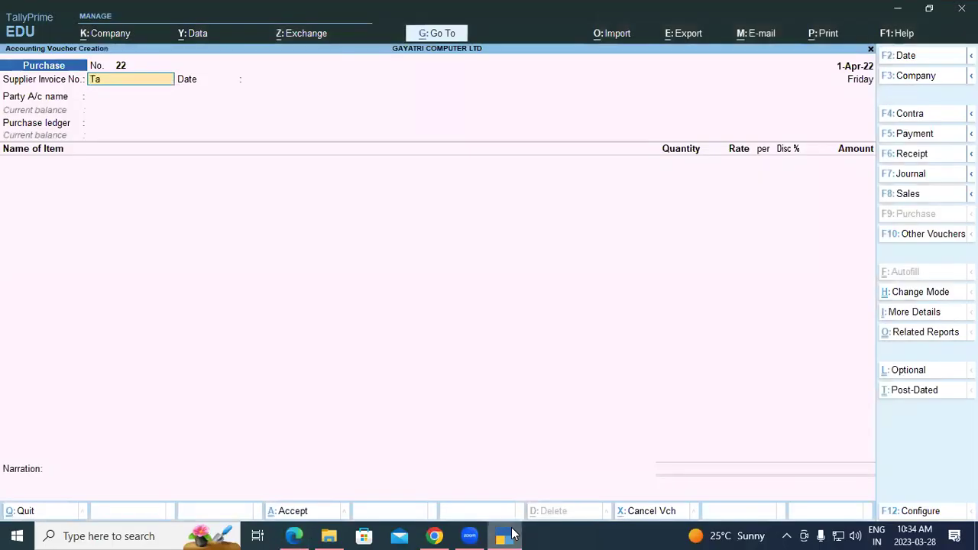
type("x-999")
key("Return")
key("Return")
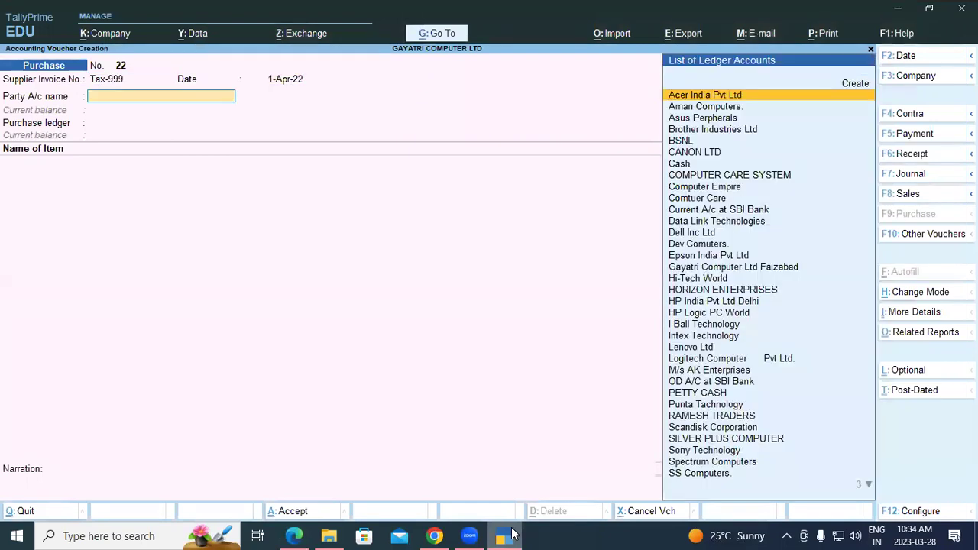
type("A")
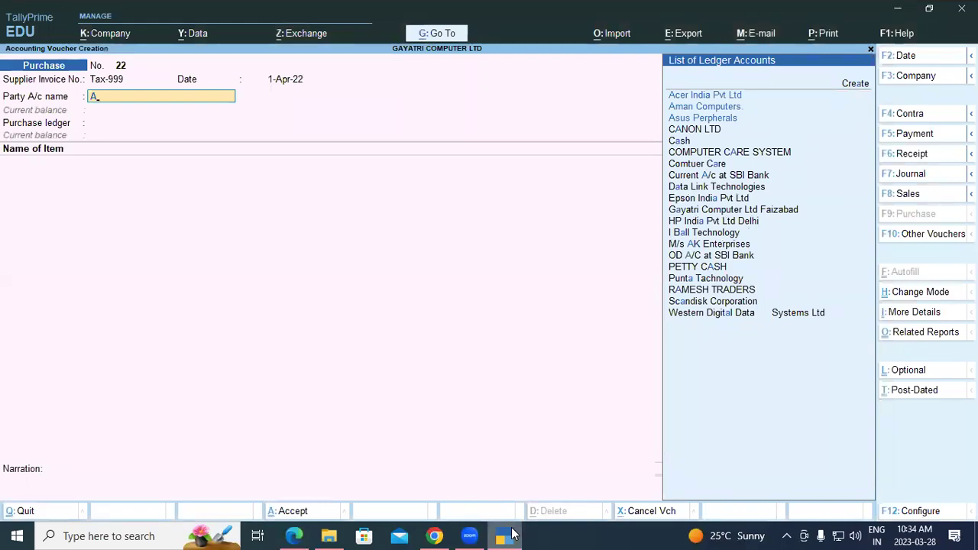
key("BackSpace")
type("M")
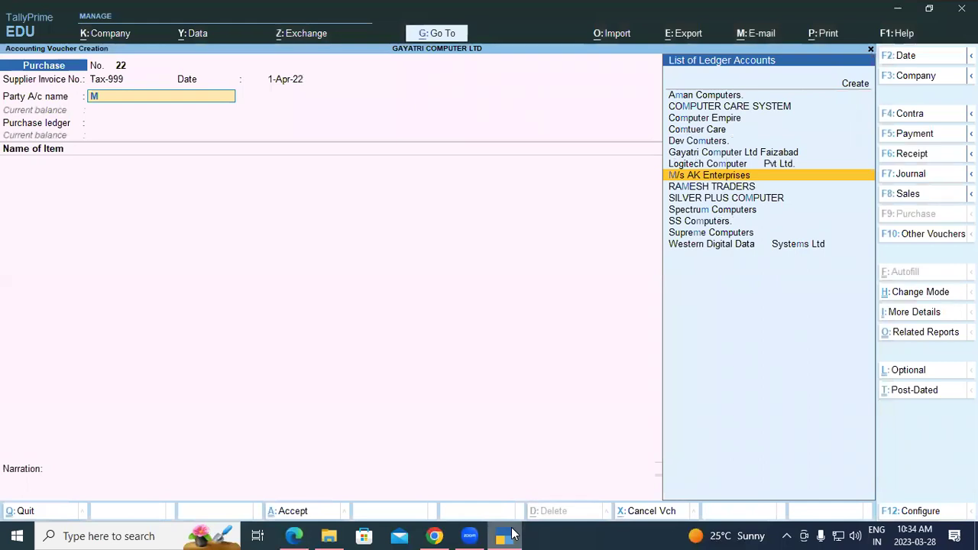
key("Return")
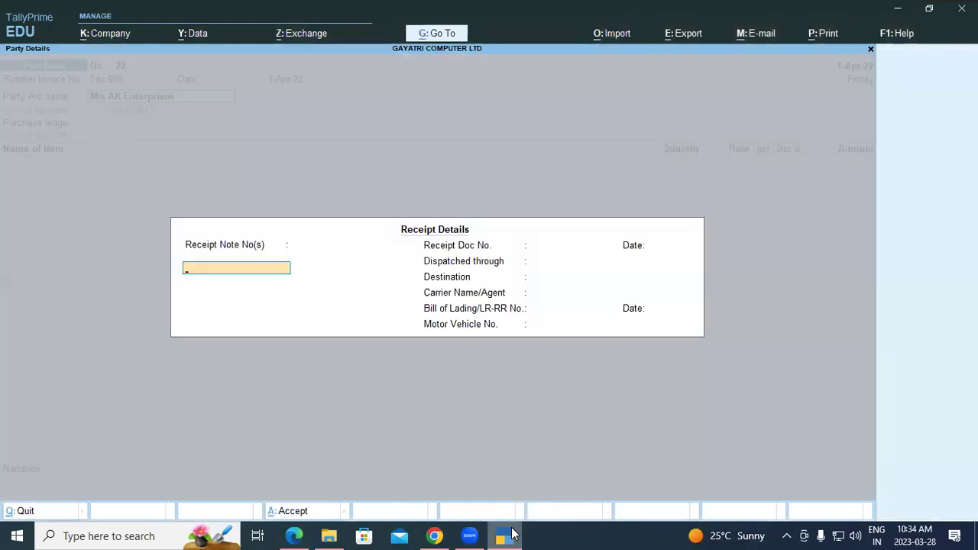
- Accept the receipt and party details without additions and select PURCHASE LOCAL as the purchase ledger
key("Return")
key("Return")
key("Return")
key("Return")
key("Return")
key("Return")
key("Return")
key("Return")
key("Return")
key("Return")
key("Return")
key("Return")
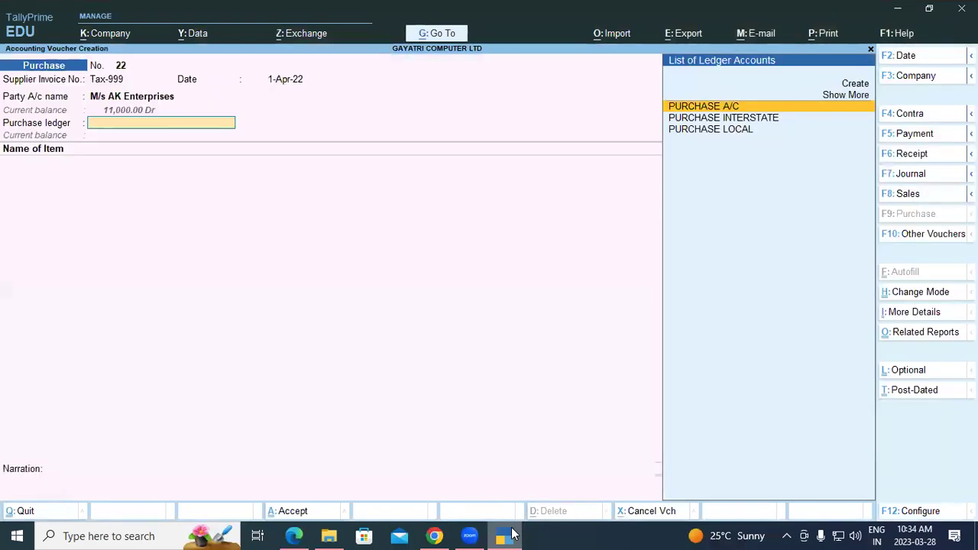
key("Down")
key("Down")
key("Return")
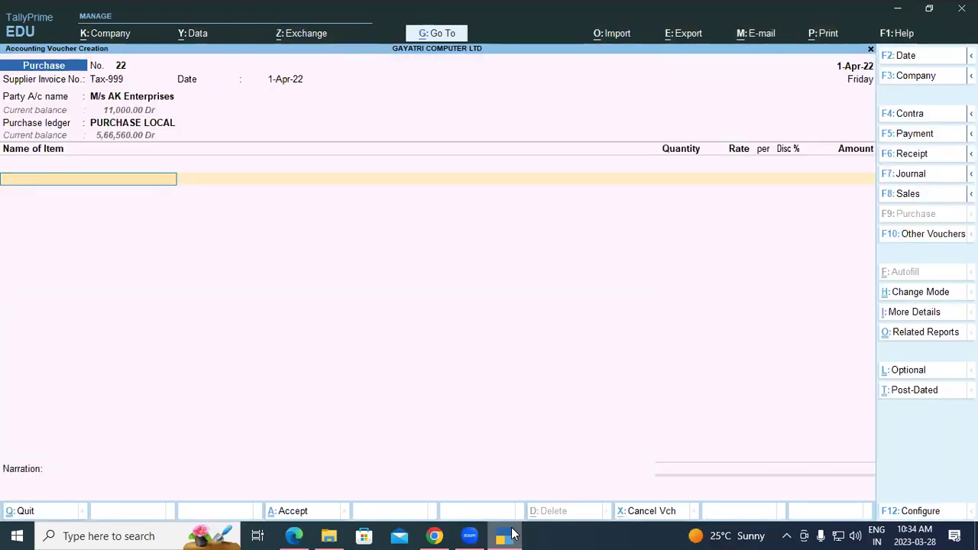
- Check the first item in the exercise 21 table of the PDF and return to TallyPrime
left_click(295, 536)
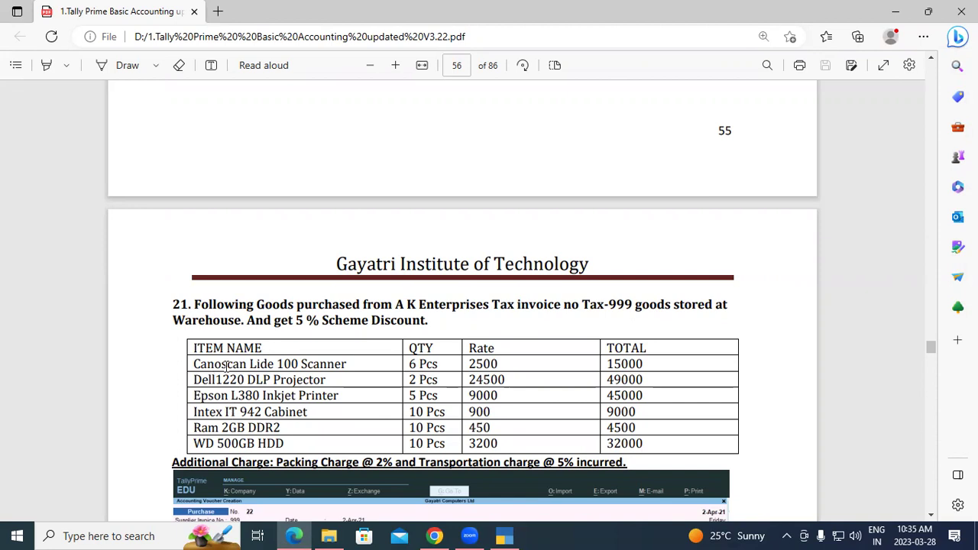
left_click(500, 535)
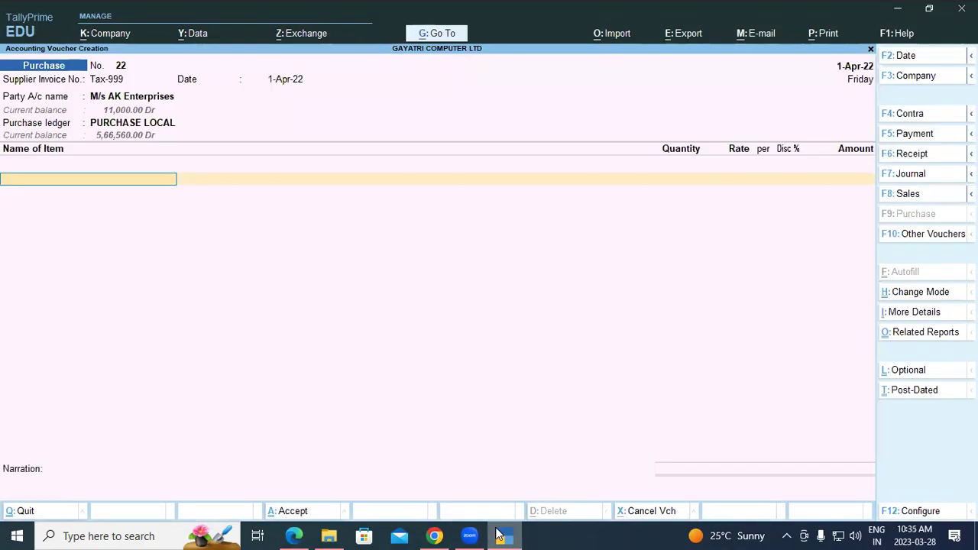
- Add Cano Scan Lide 100 SCANNER to the voucher, allocating 6 PCS at rate 2500 to WARE HOUSE
type("Ca")
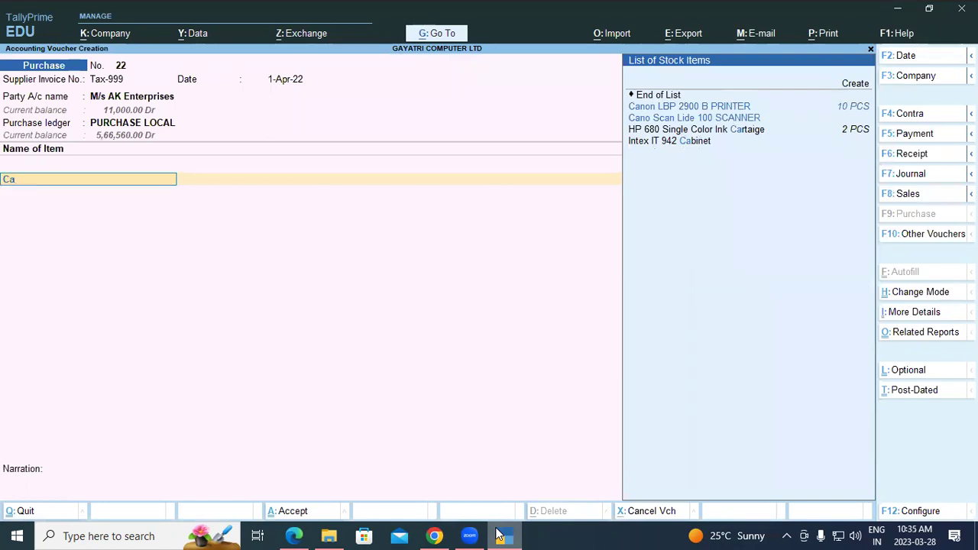
key("Down")
key("Return")
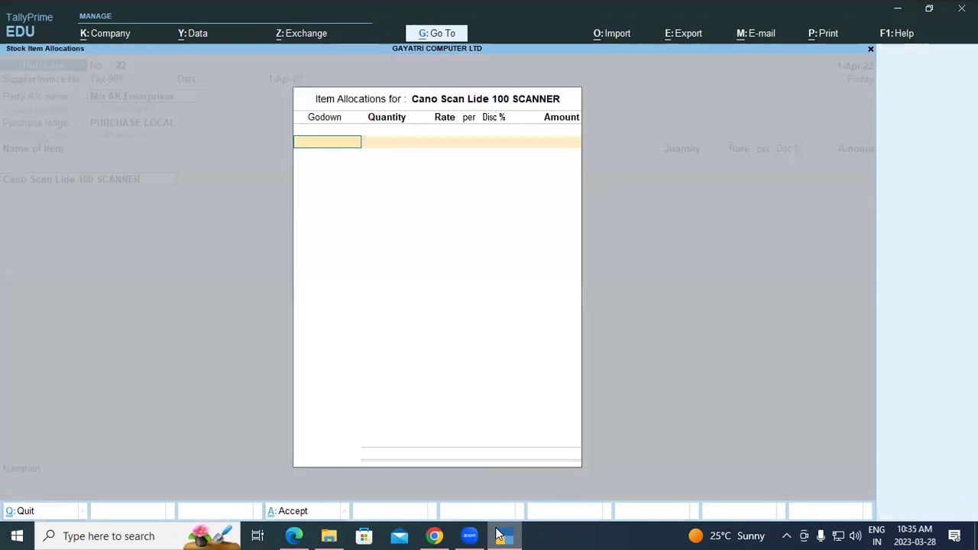
key("Return")
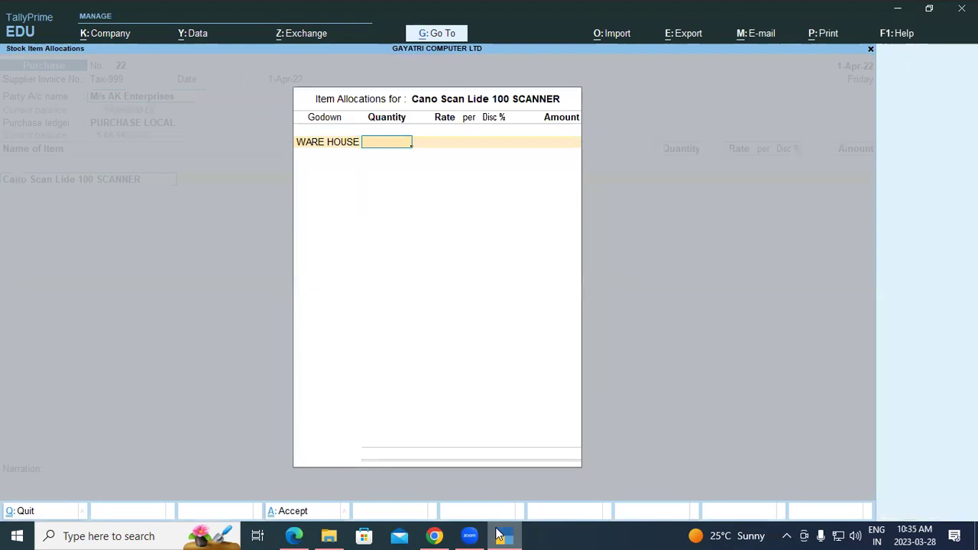
type("6")
key("Return")
type("2500")
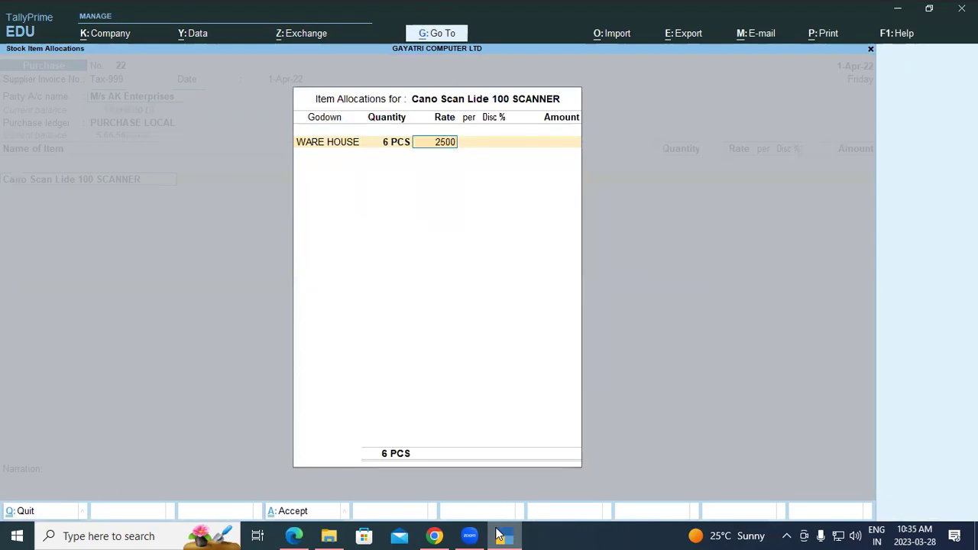
key("Return")
key("Return")
key("Return")
key("Return")
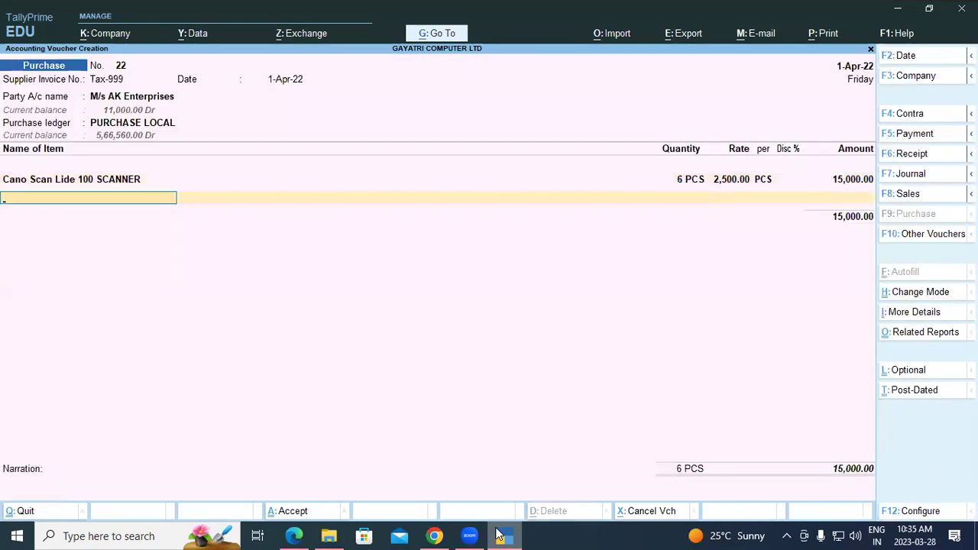
- Add Dell 1220 DLP Projector as the second item, with 2 PCS at rate 24500 in WARE HOUSE
type("De")
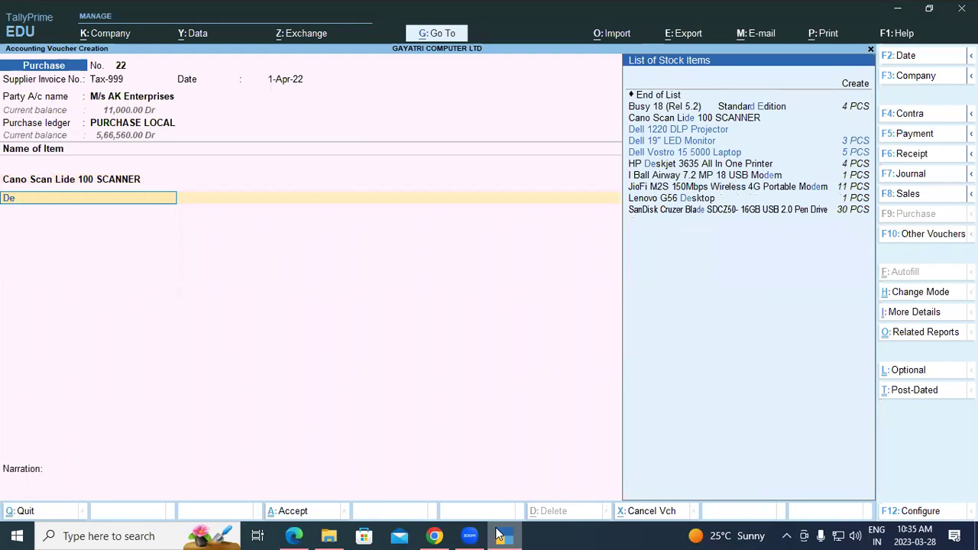
key("Return")
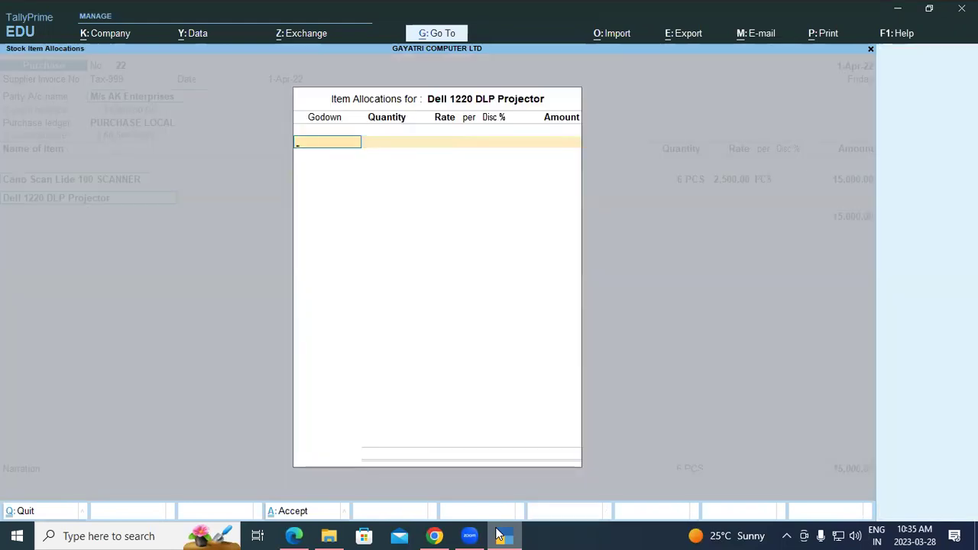
key("Return")
type("2")
key("Return")
type("24500")
key("Return")
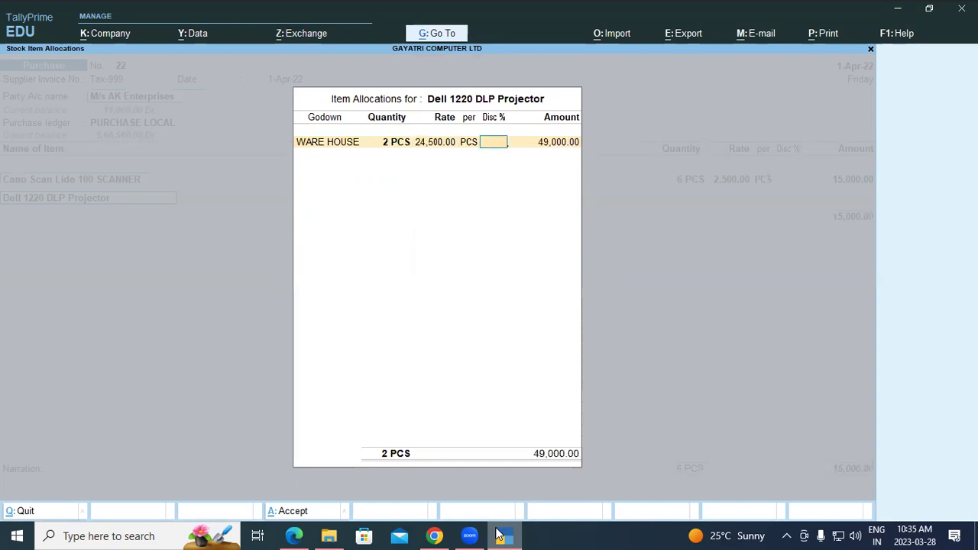
key("Return")
key("Return")
key("Return")
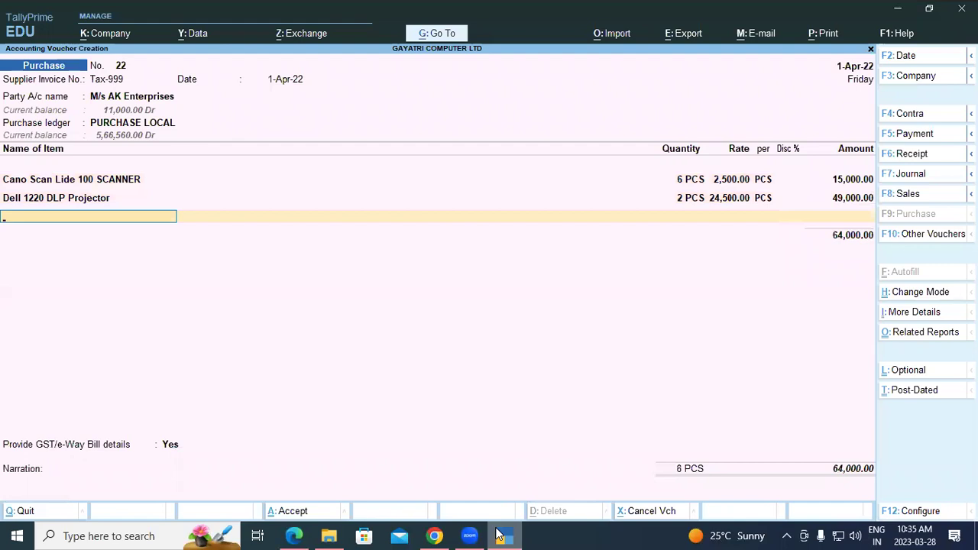
- Add Epson L380 PRINTER as the third item, with godown WARE HOUSE, 5 PCS and rate 9,000
type("Epson L380 PRINTER")
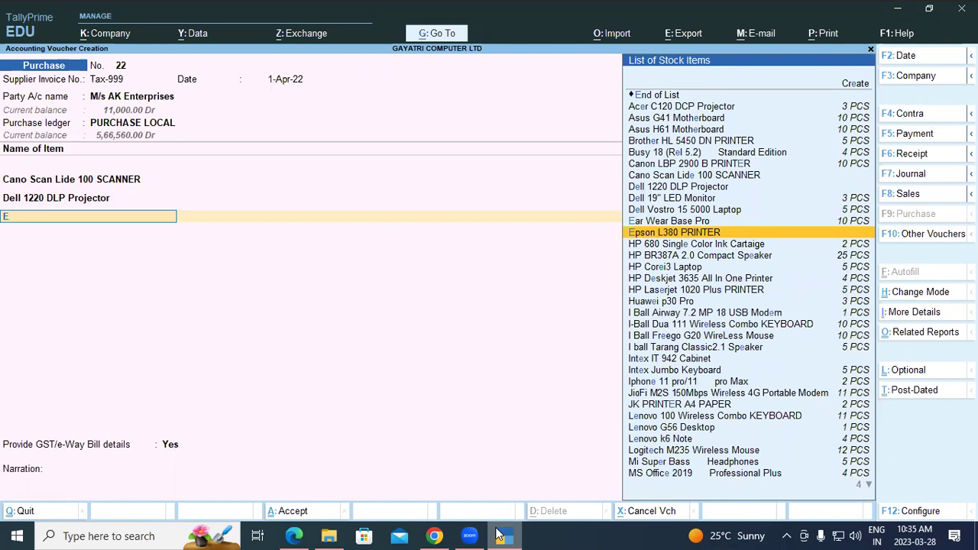
key("Return")
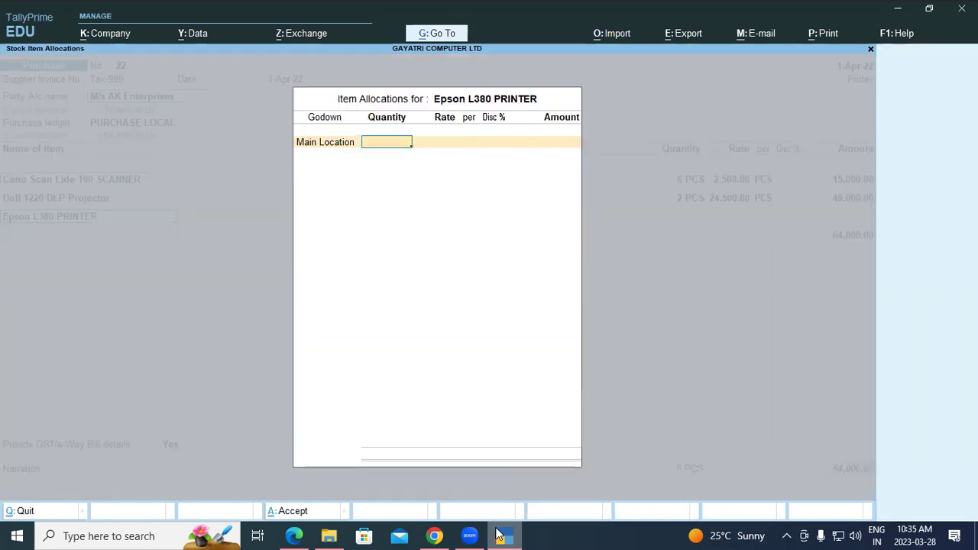
key("BackSpace")
type("w")
key("Return")
type("5")
key("Return")
type("9,000")
key("Return")
key("Return")
key("Return")
key("Return")
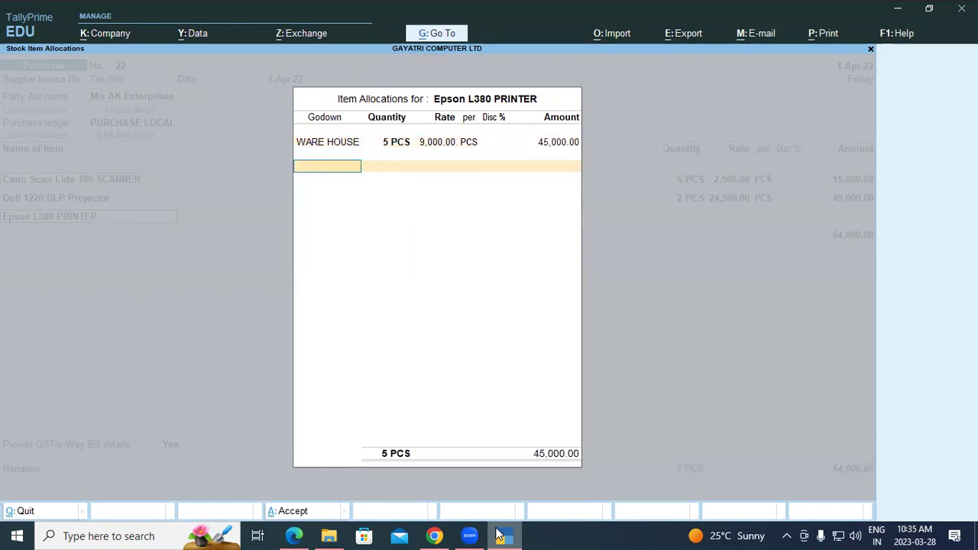
key("Return")
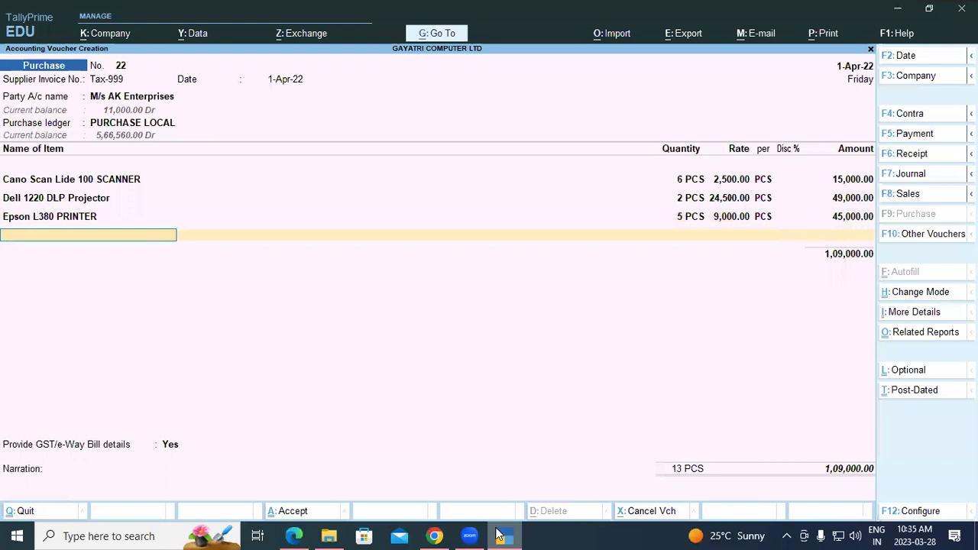
- Add Intex IT 942 Cabinet as the fourth item, with godown WARE HOUSE, 10 PCS and rate 900
type("R")
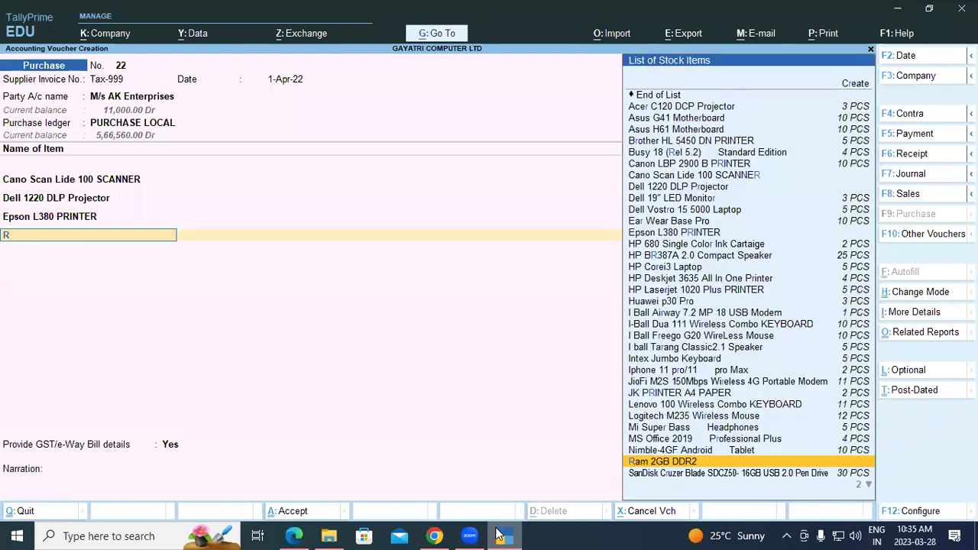
key("BackSpace")
type("In")
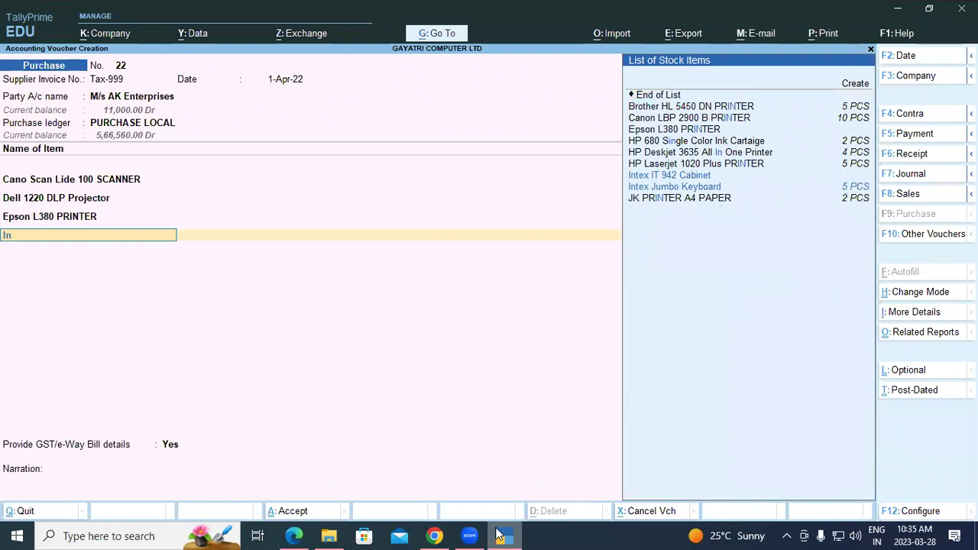
key("Return")
type("A")
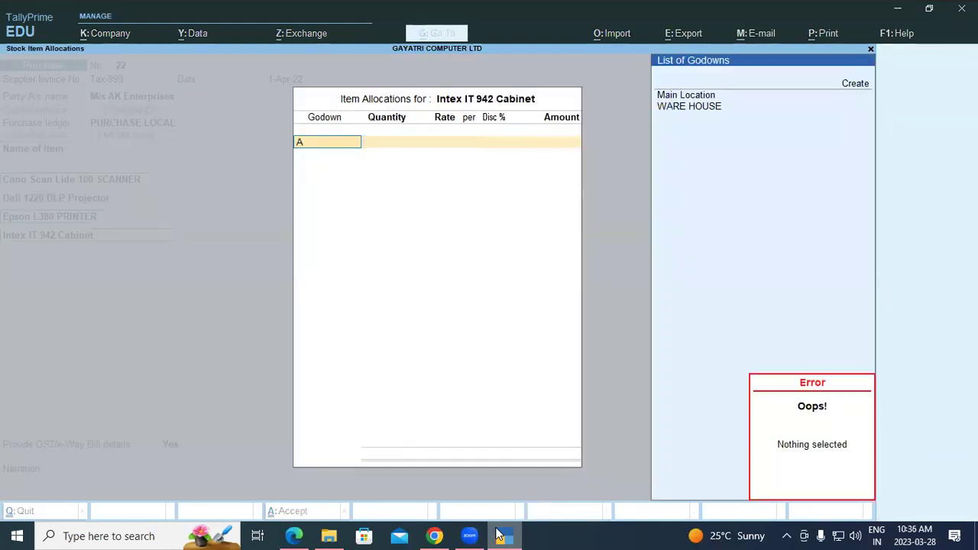
key("BackSpace")
type("w")
key("Return")
type("10")
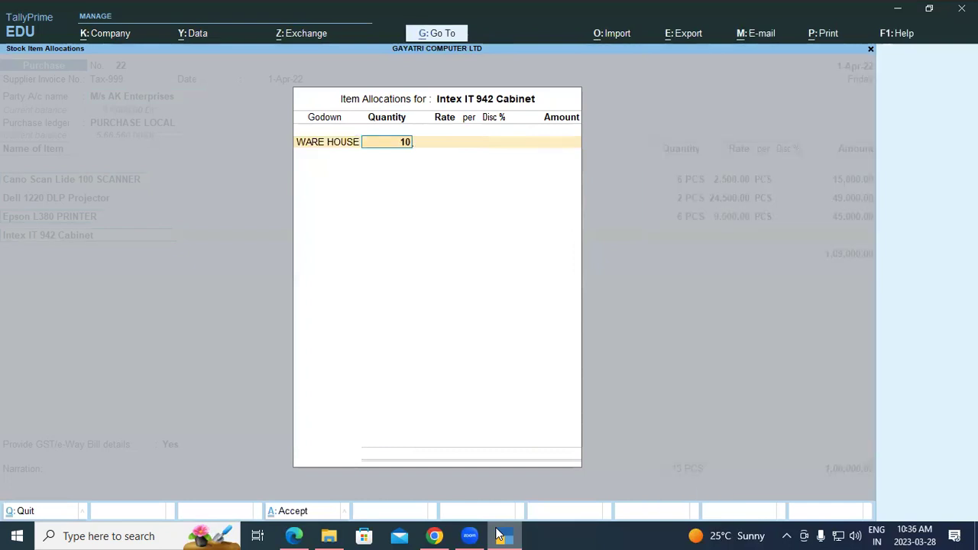
key("Return")
type("900")
key("Return")
key("Return")
key("Return")
key("Return")
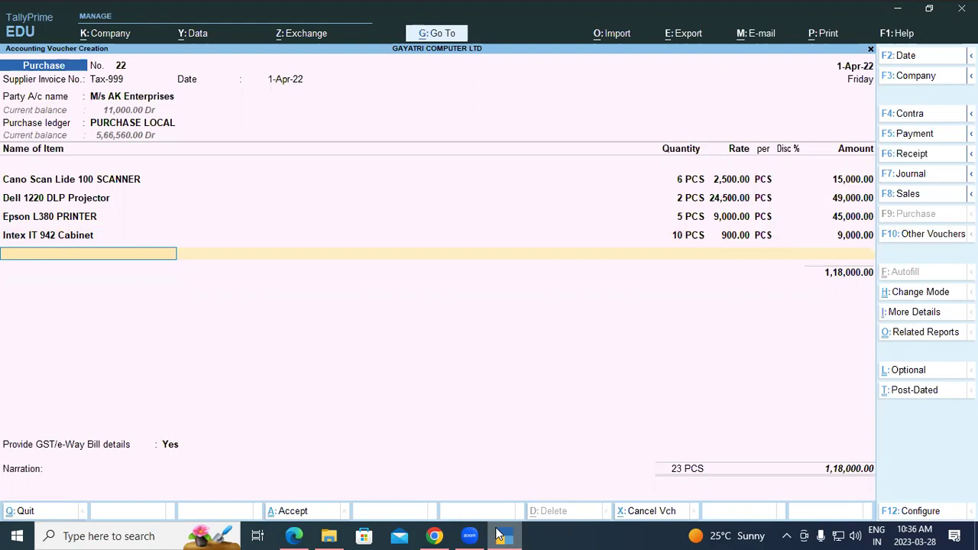
- Add Ram 2GB DDR2 as the fifth item, allocating 10 PCS at rate 450 to WARE HOUSE
type("Ra")
key("Return")
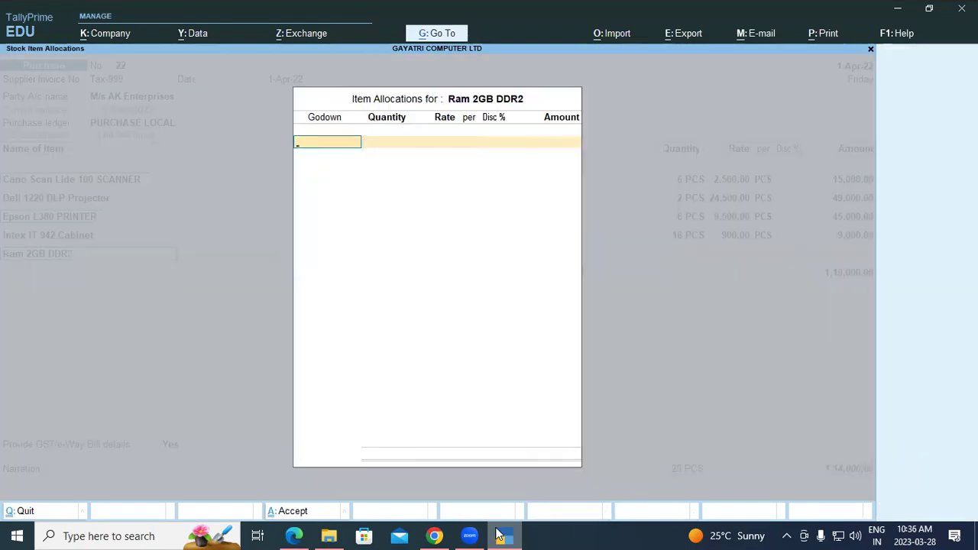
key("Return")
type("10")
key("Return")
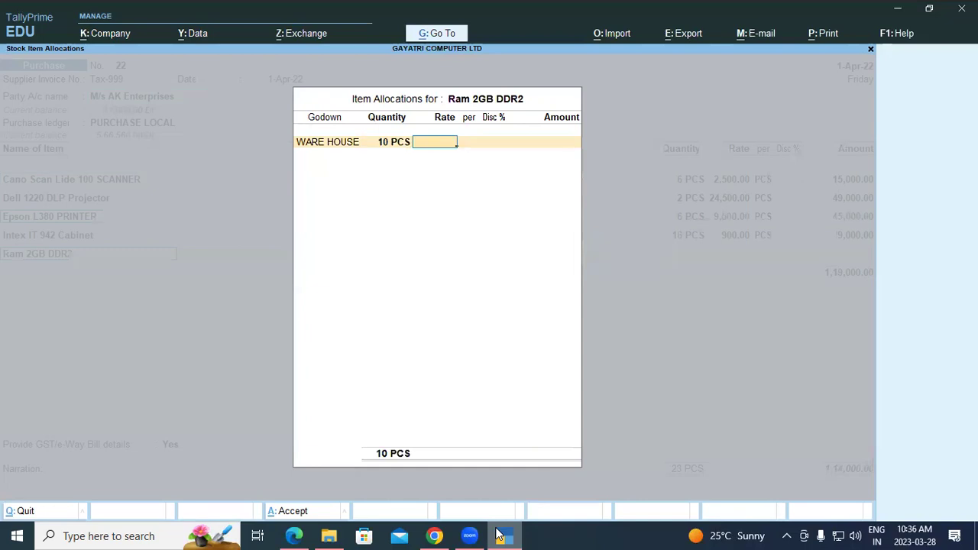
type("450")
key("Return")
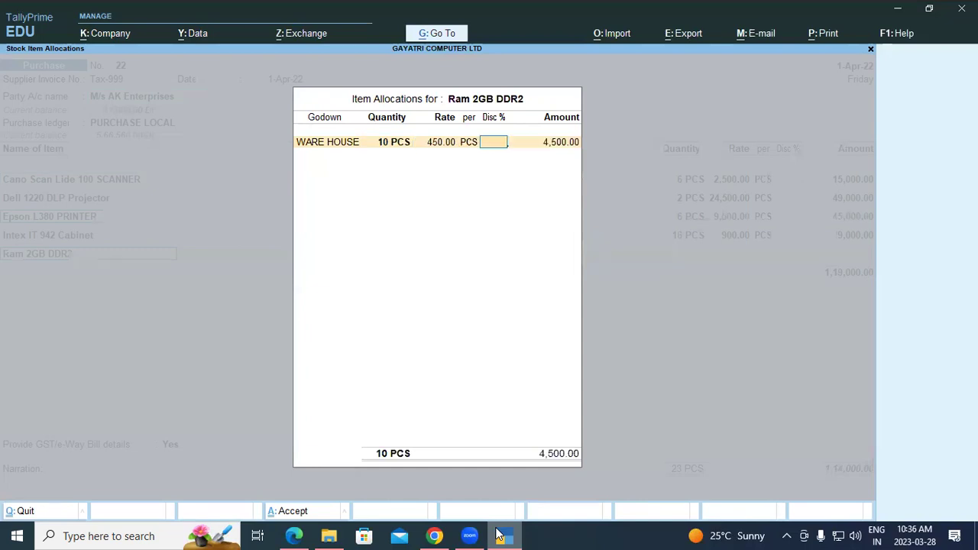
key("Return")
key("Return")
key("Return")
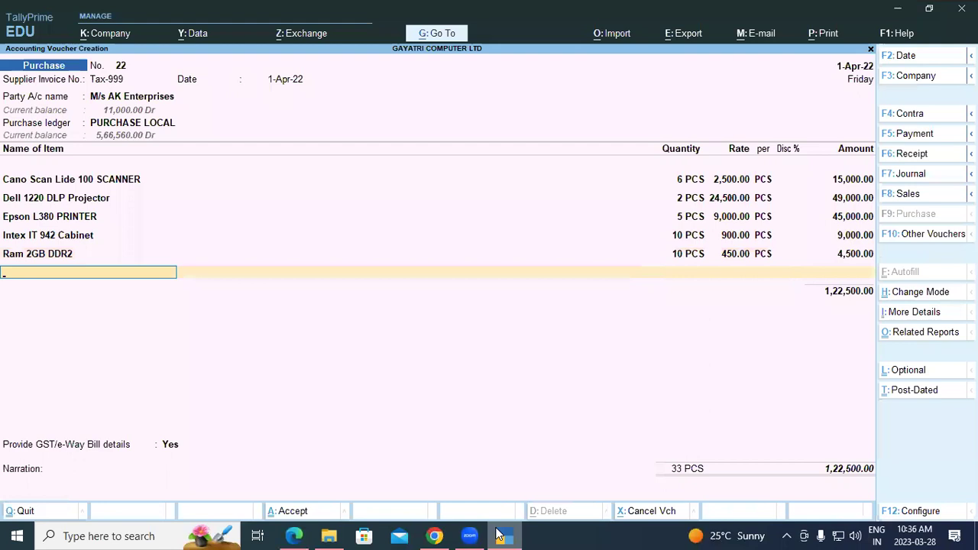
- Add WD HDD 500 GB with 10 PCS at rate 3200 in WARE HOUSE and end the stock item list
type("WD")
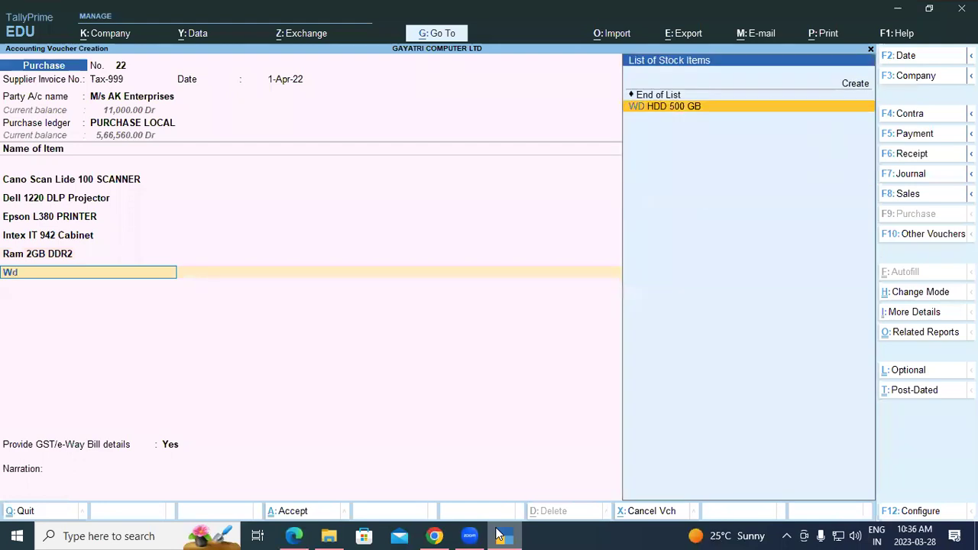
key("Return")
key("Return")
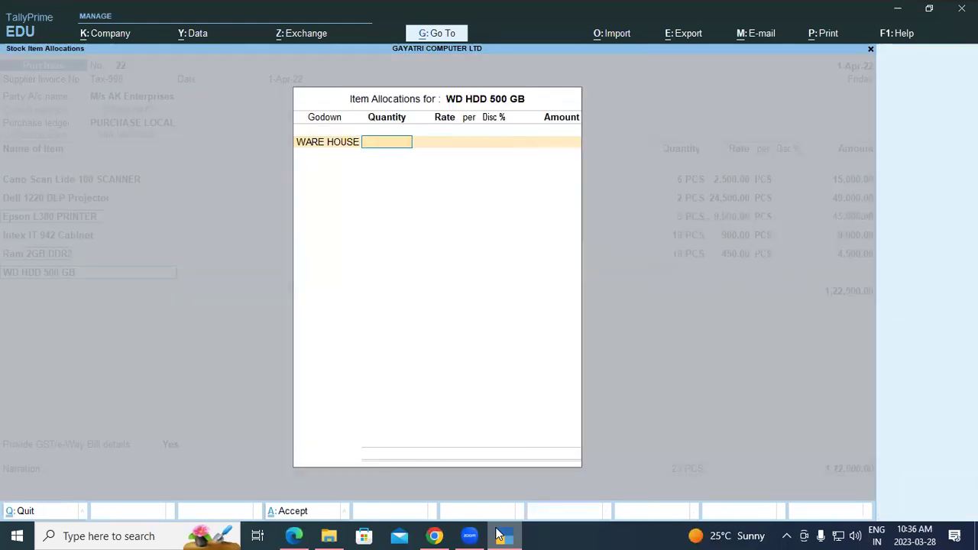
type("10")
key("Return")
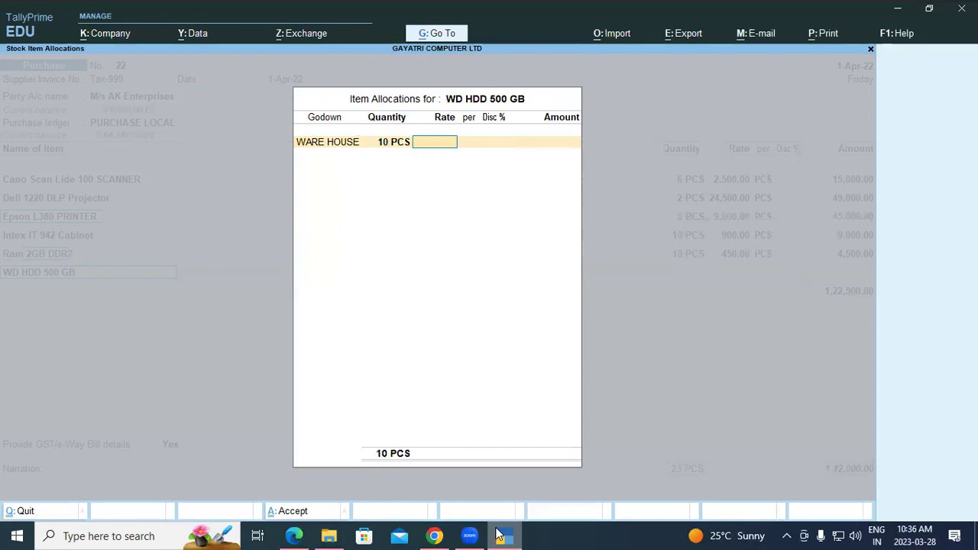
type("3200")
key("Return")
key("Return")
key("Return")
key("Return")
key("Return")
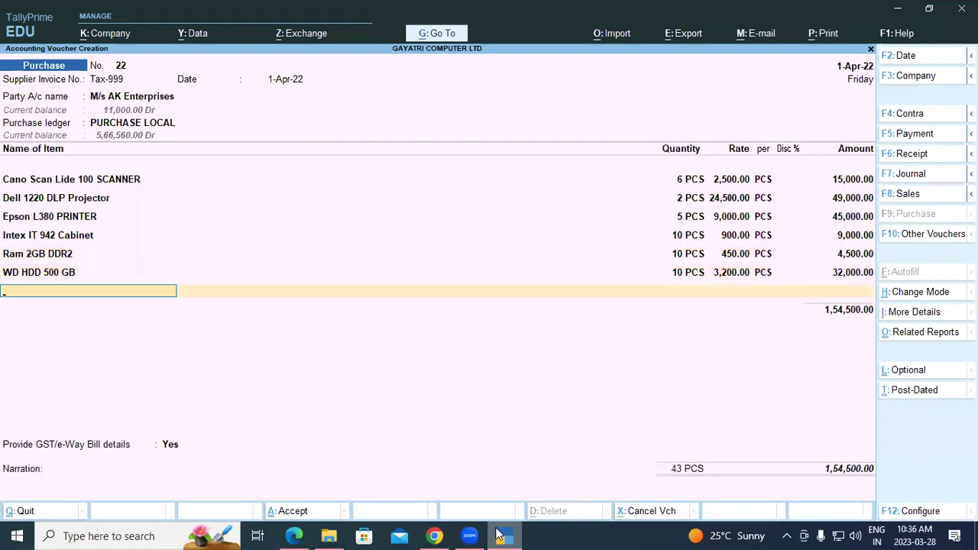
key("Return")
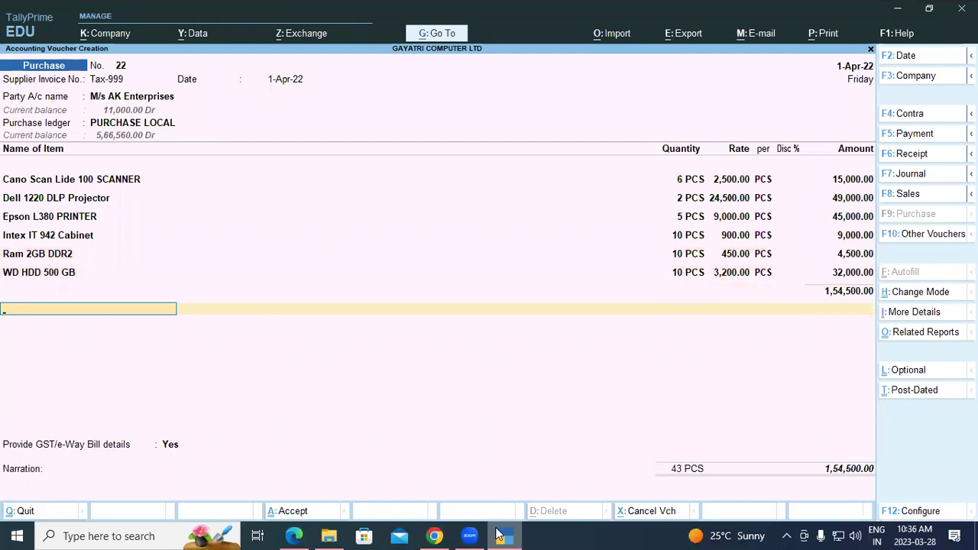
type("Pa")
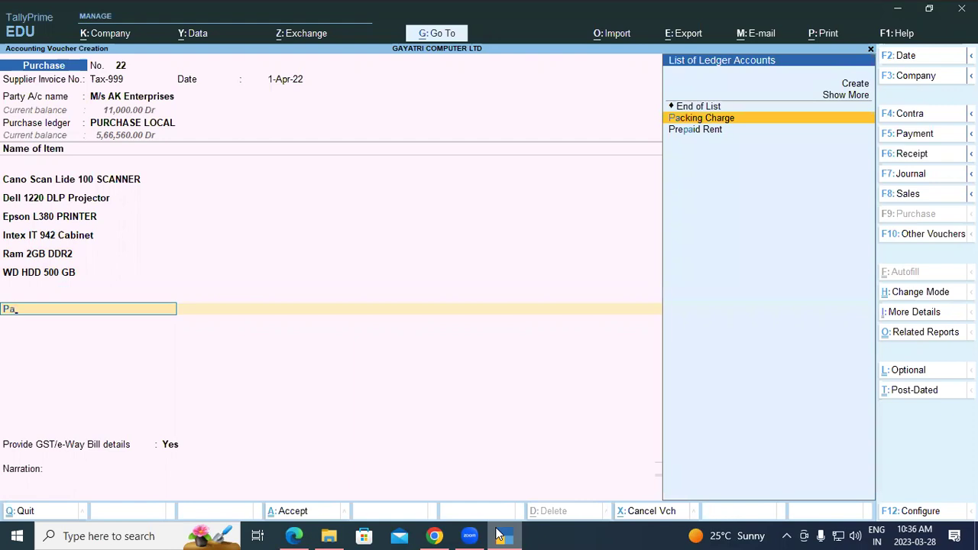
key("Return")
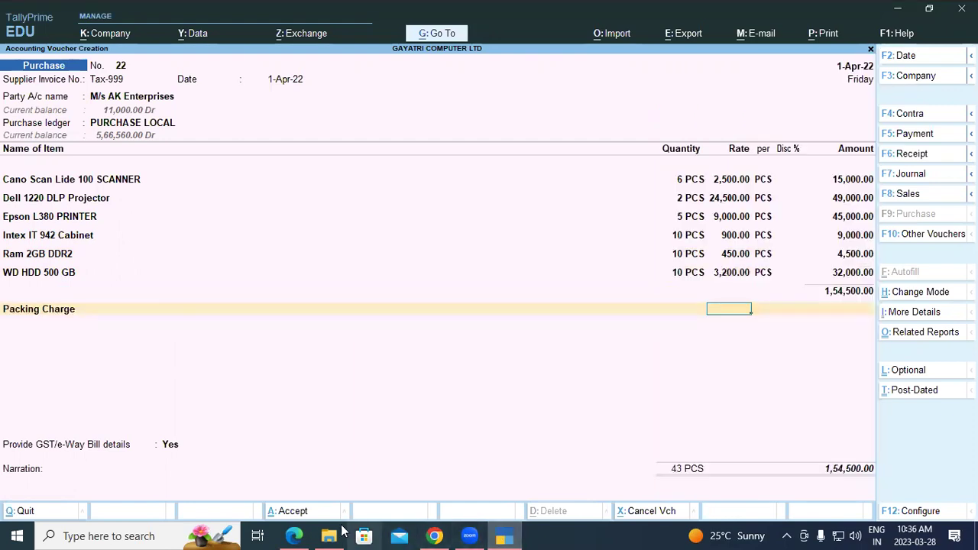
left_click(293, 535)
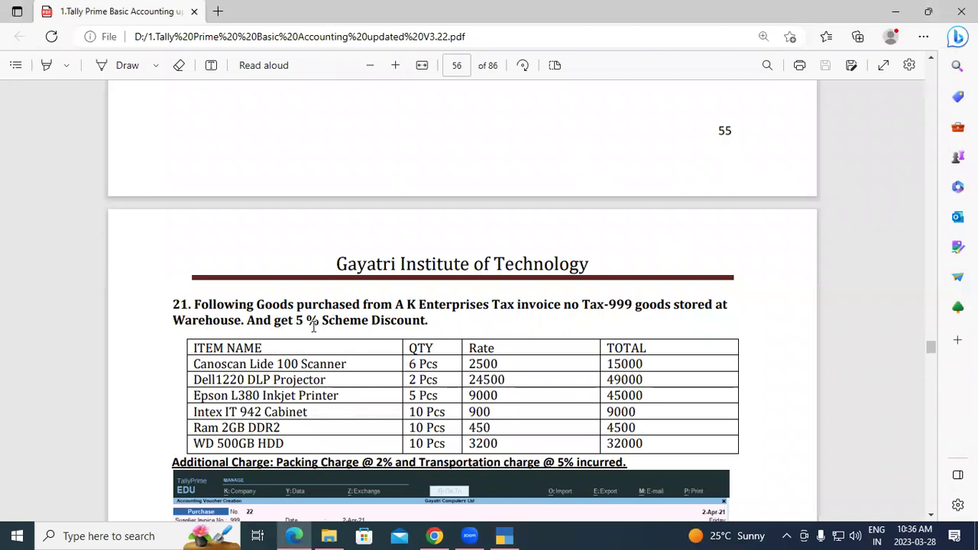
left_click(514, 532)
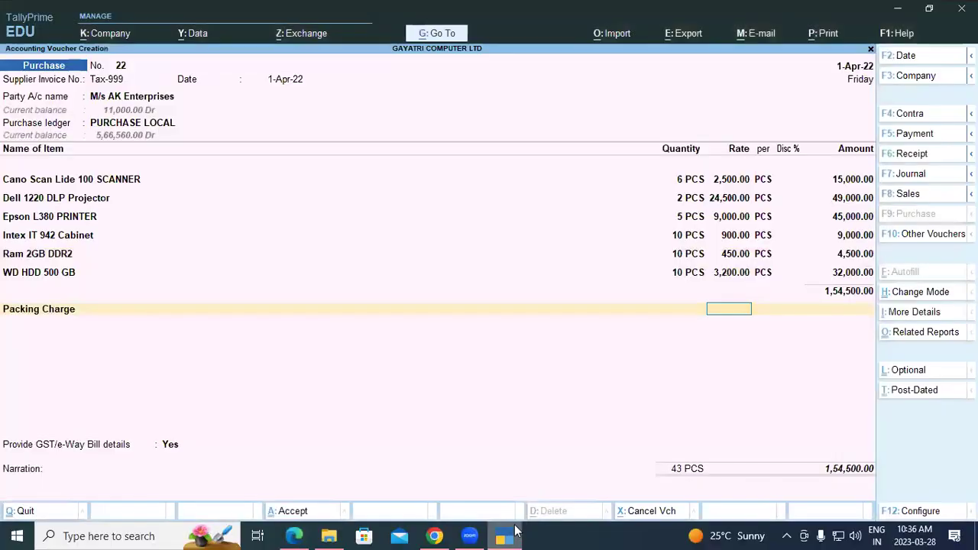
key("BackSpace")
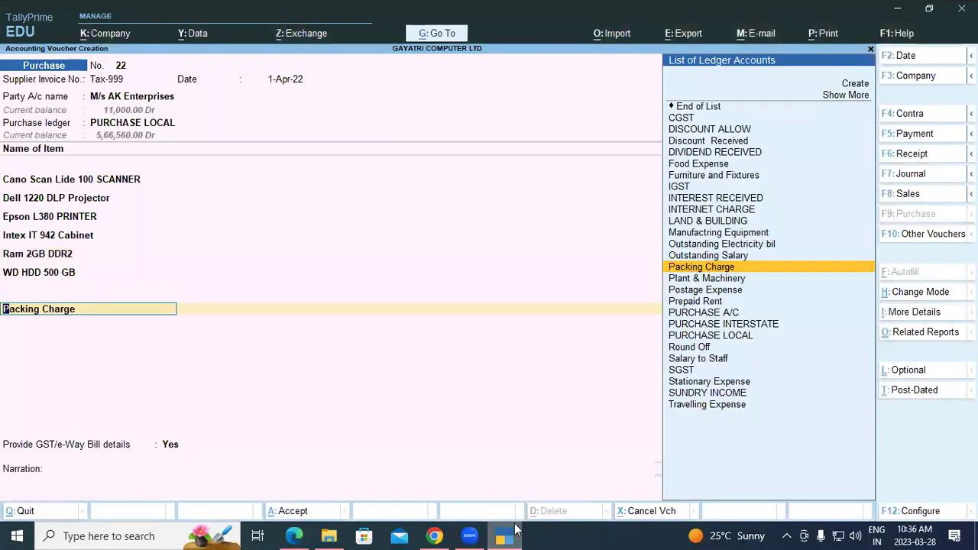
- Add the Discount Received ledger below the items with a rate of -5 percent
type("Di")
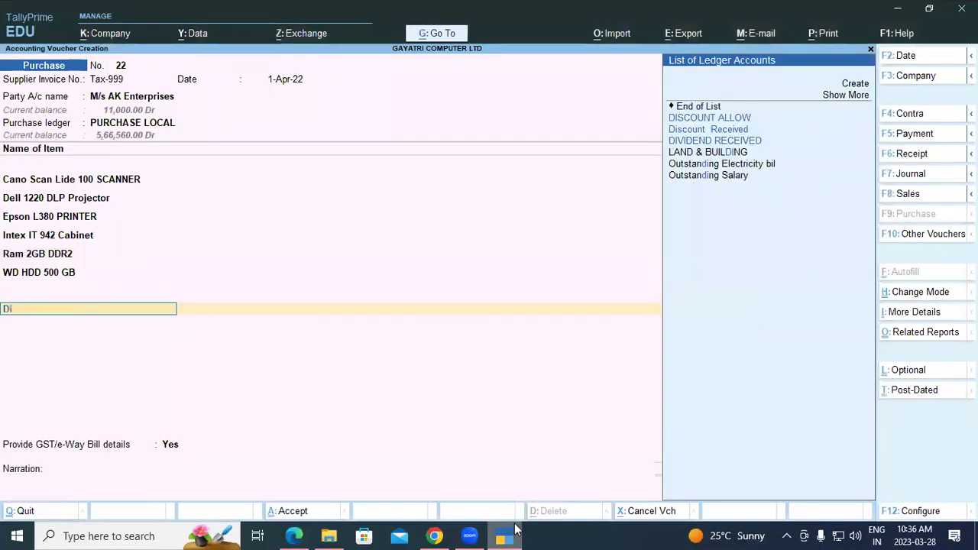
key("Down")
key("Down")
key("Return")
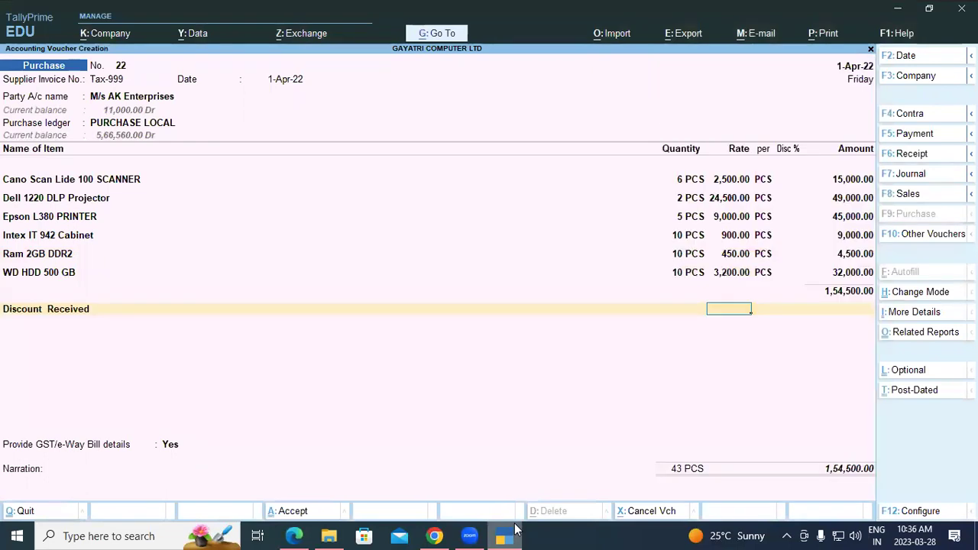
type("-5")
key("Return")
key("Return")
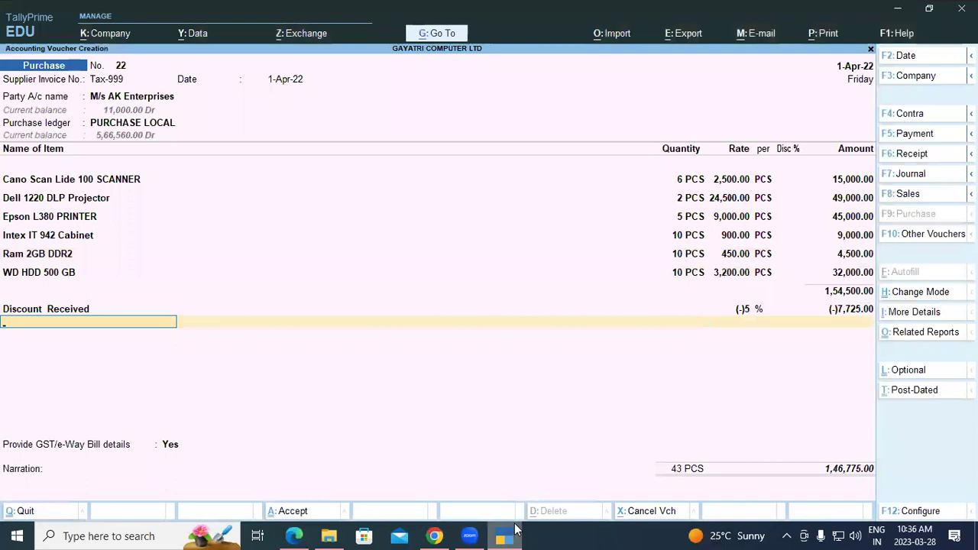
- Add the Packing Charge ledger below the discount line with a rate of 2 percent
type("Pa")
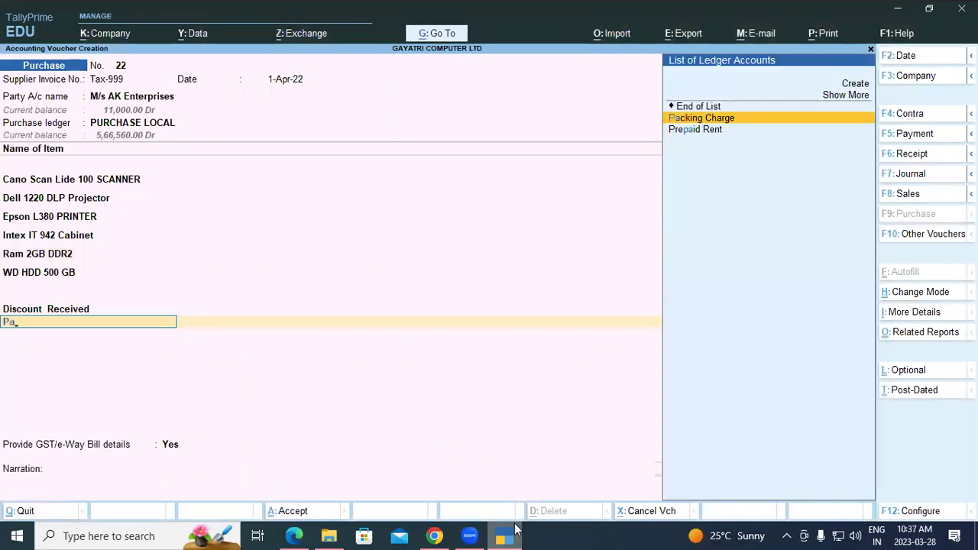
key("Return")
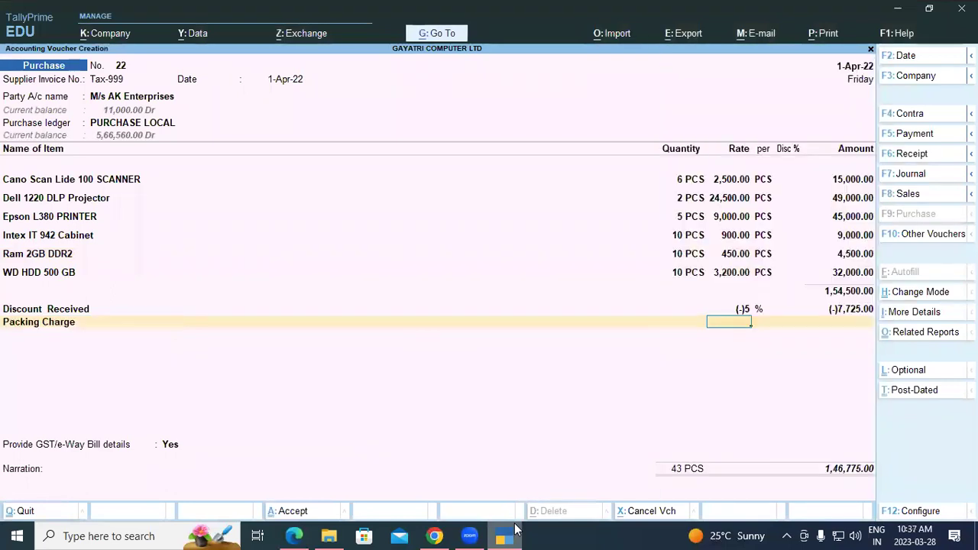
left_click(302, 535)
left_click(503, 535)
type("2")
key("Return")
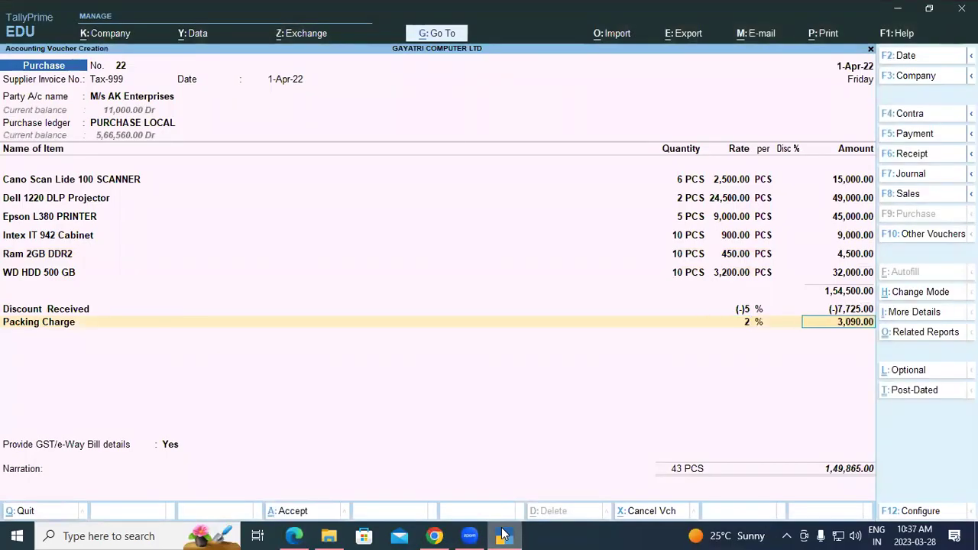
key("Return")
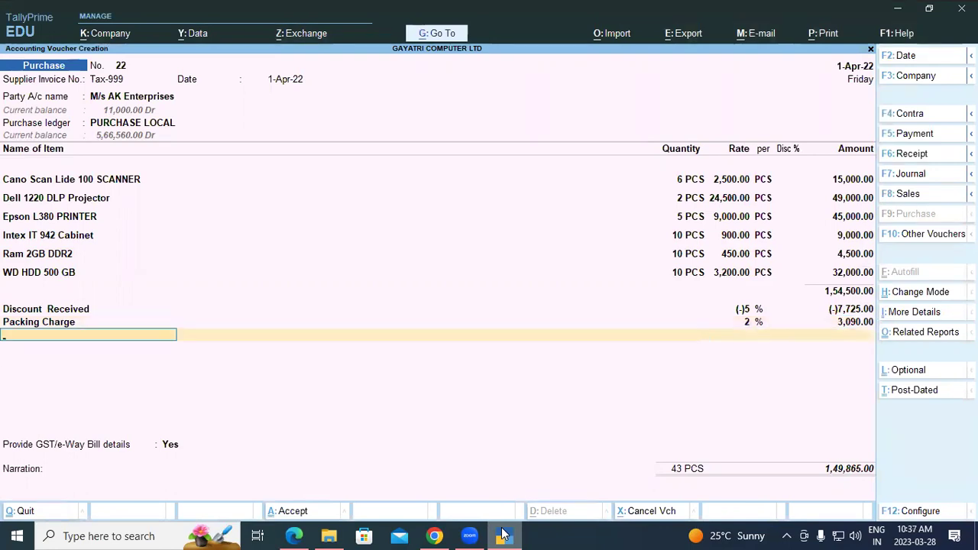
- Start a new ledger from the voucher named Transportation Charge, under Indirect Expenses, with ledger type Not Applicable
key("alt+c")
type("Transpora")
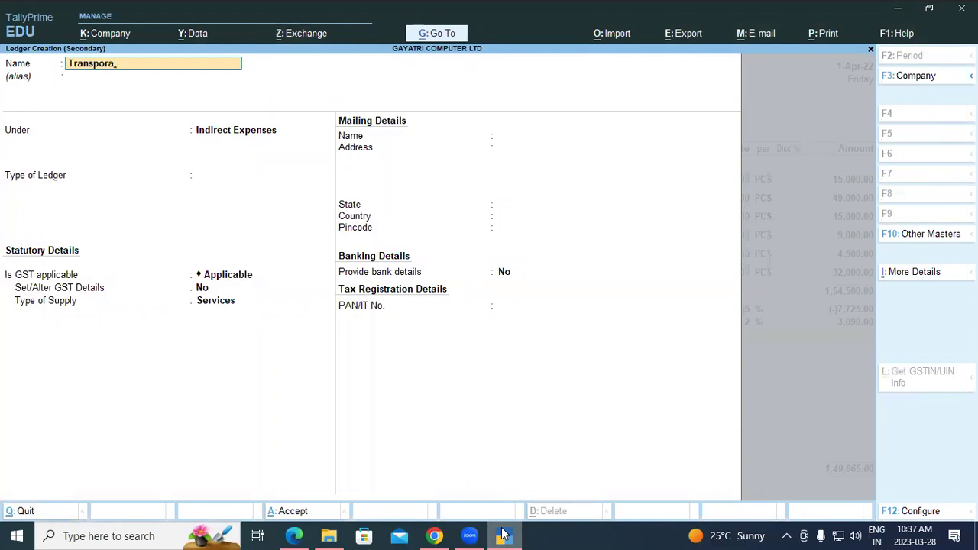
key("BackSpace")
type("tation Charge")
key("Return")
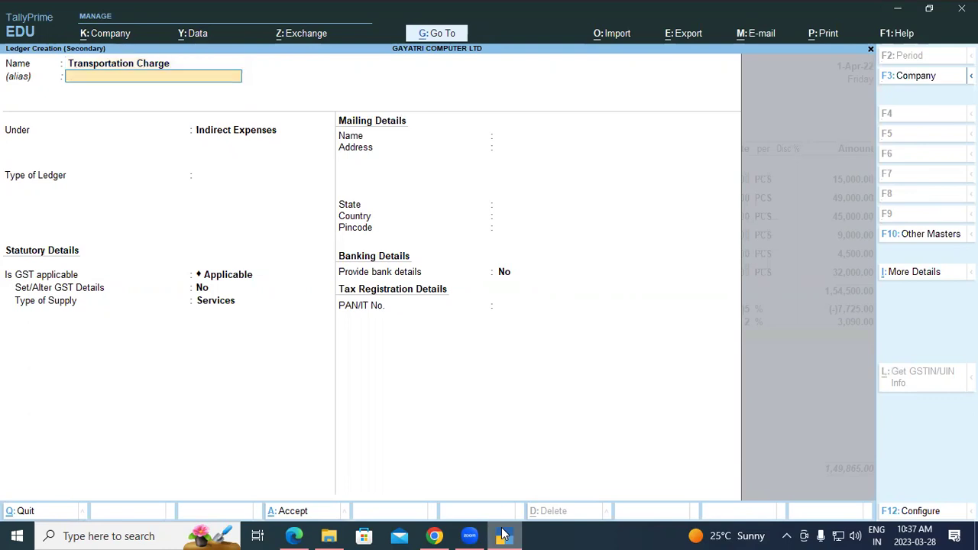
key("Return")
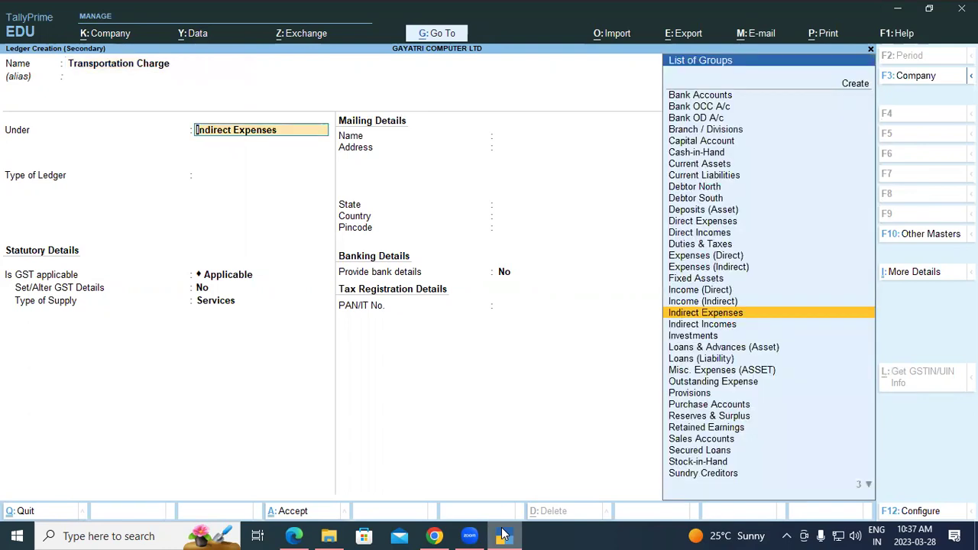
key("Return")
key("Return")
- Set GST to Not Applicable for the ledger and include it in the GST assessable value, appropriated to Goods and calculated Based on Value
key("BackSpace")
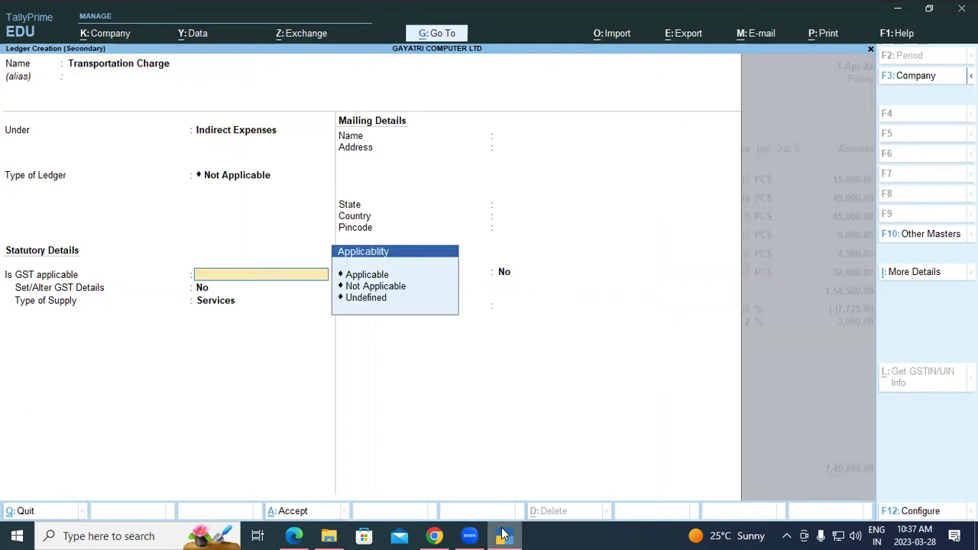
key("Down")
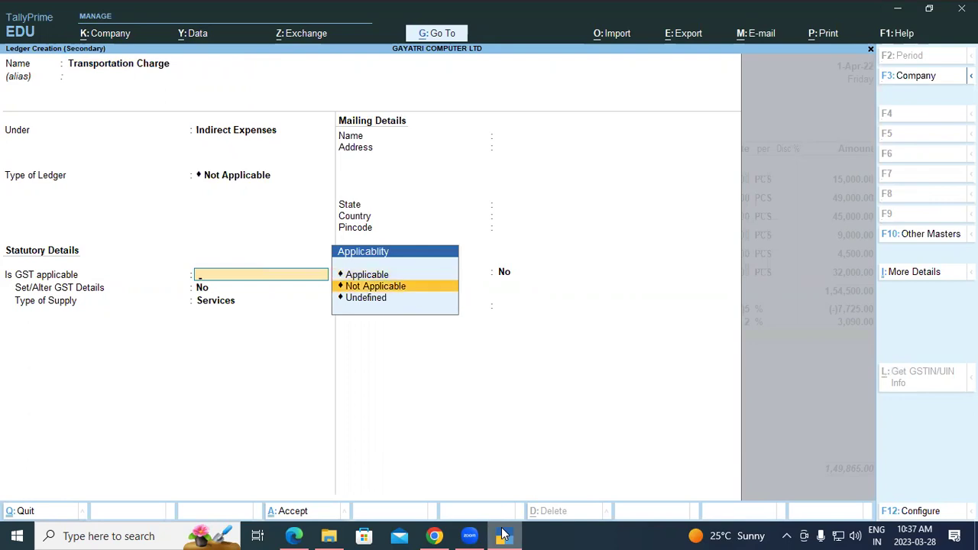
key("Return")
key("Down")
key("Return")
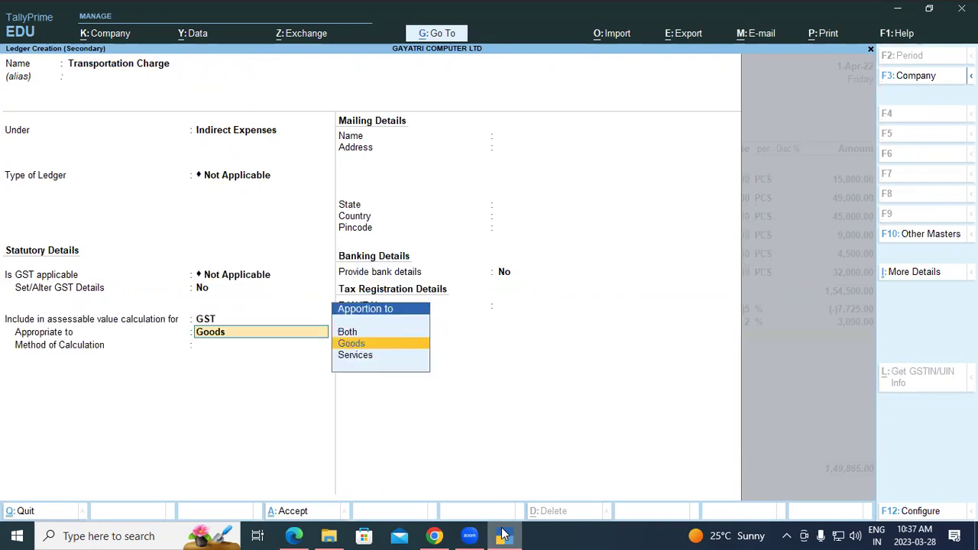
key("Return")
key("Down")
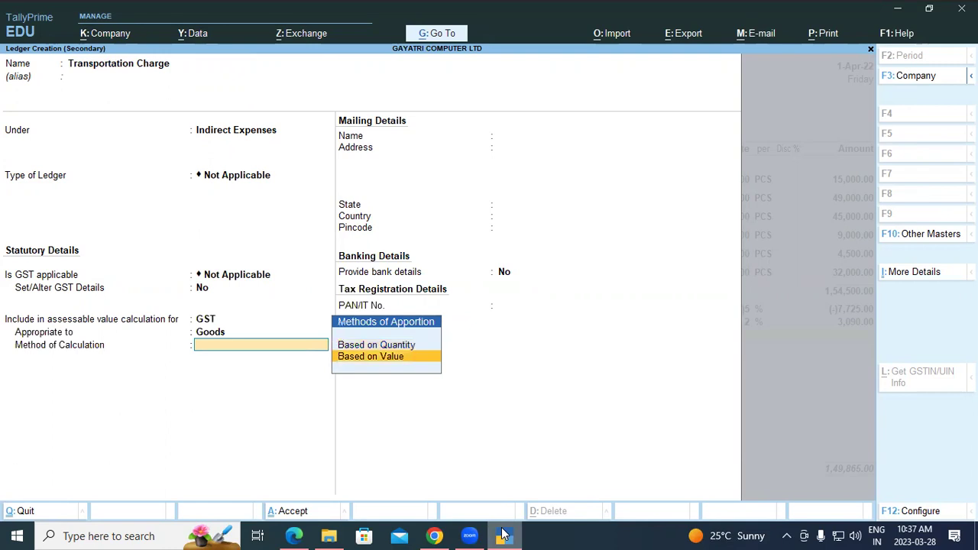
key("Return")
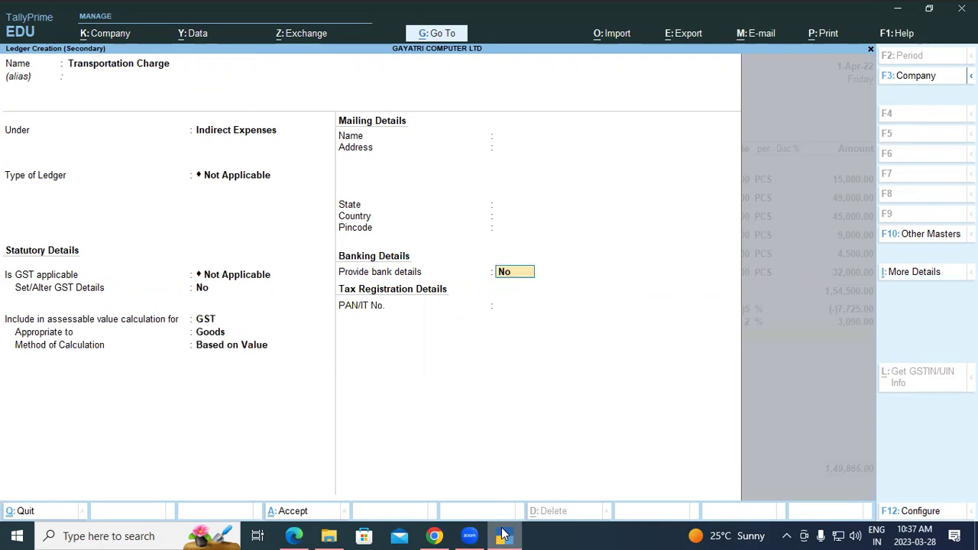